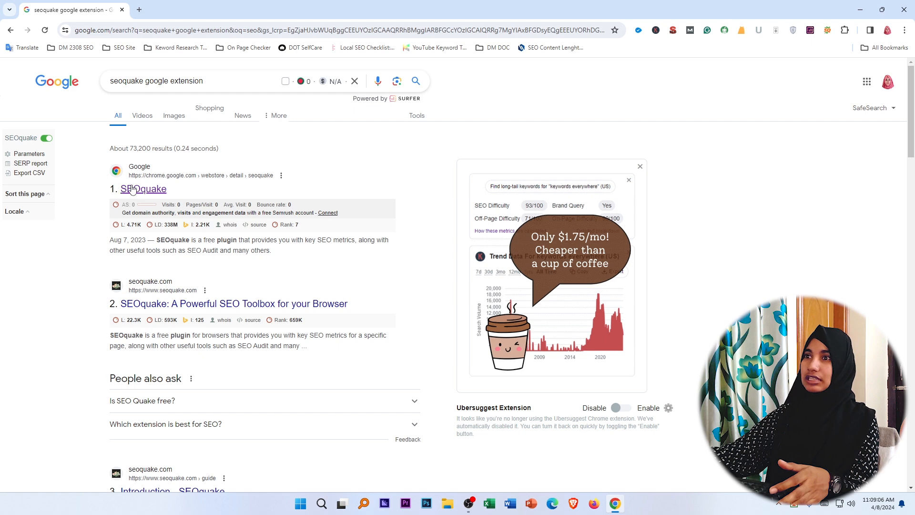
# Step: Open the SEOquake listing in the Chrome Web Store from the search results
pyautogui.click(129, 190)
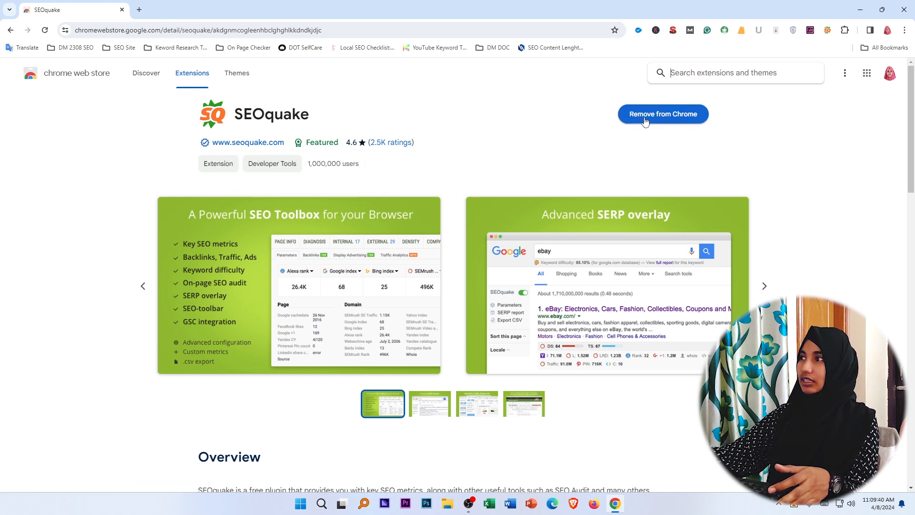
# Step: In a new tab, unpin the SEOquake extension from the browser toolbar and pin it again
pyautogui.click(139, 10)
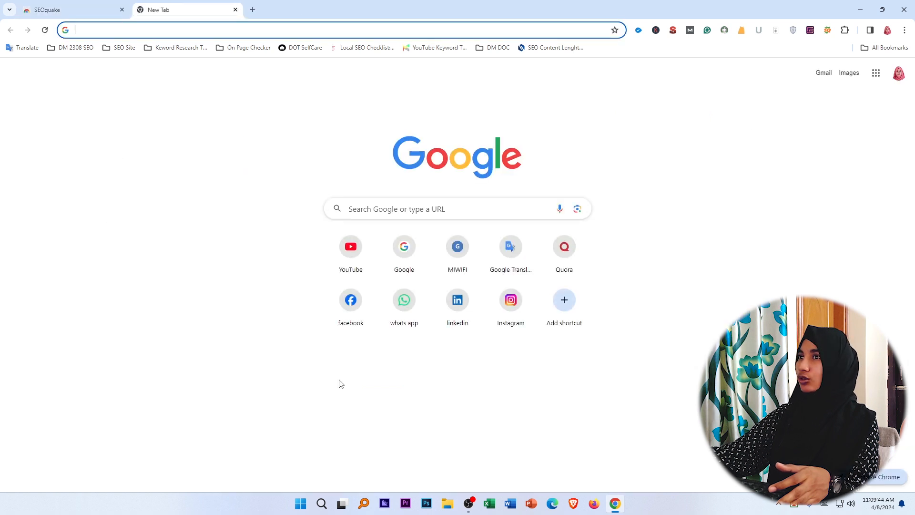
pyautogui.click(845, 31)
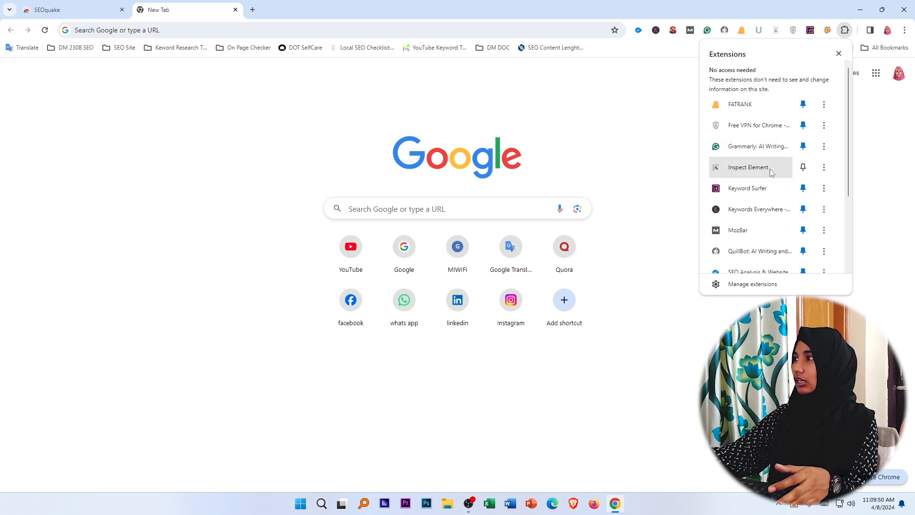
pyautogui.scroll(-3, 766, 176)
pyautogui.scroll(-3, 762, 186)
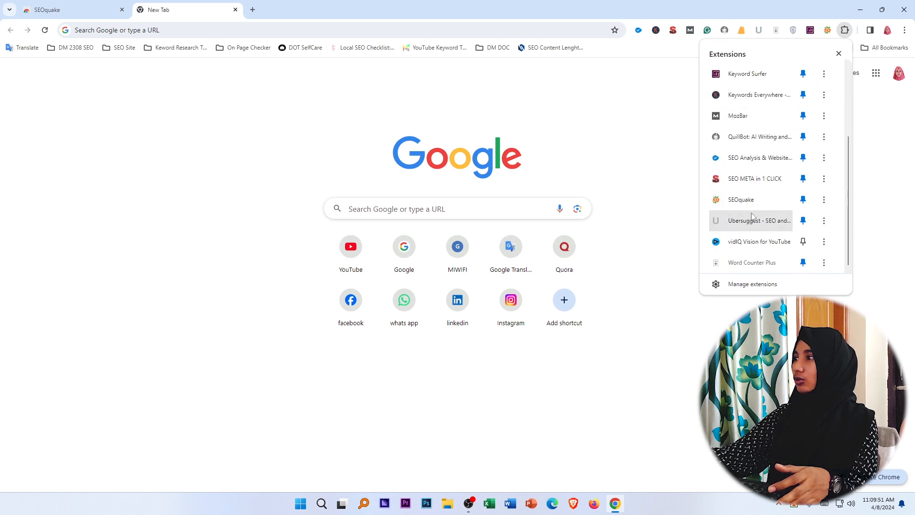
pyautogui.click(804, 201)
pyautogui.scroll(1, 777, 138)
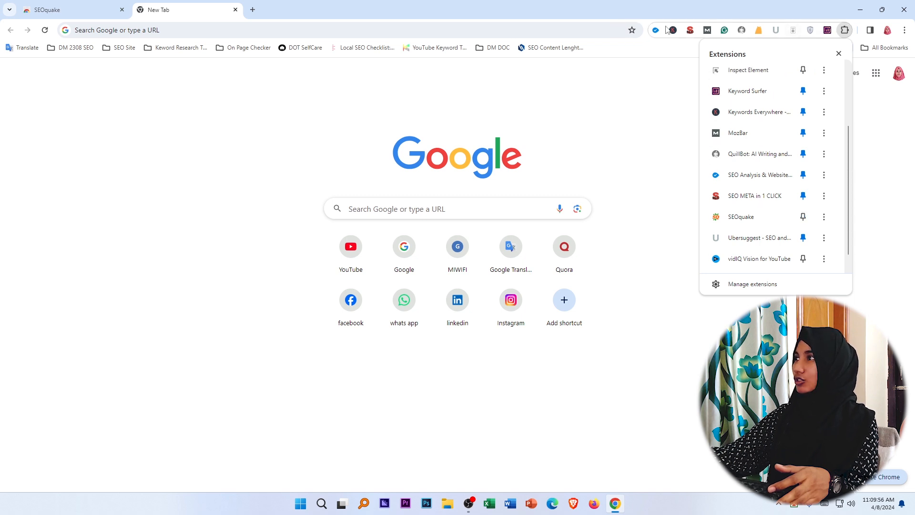
pyautogui.click(803, 217)
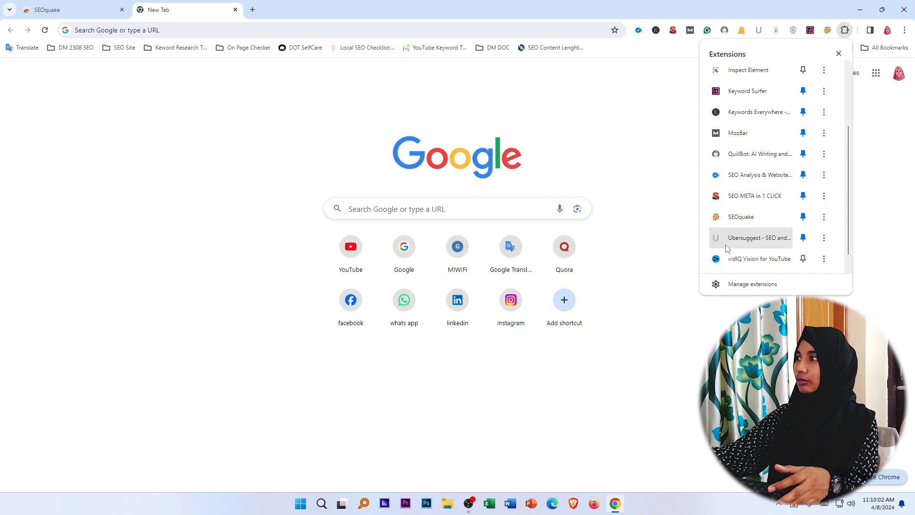
pyautogui.click(643, 178)
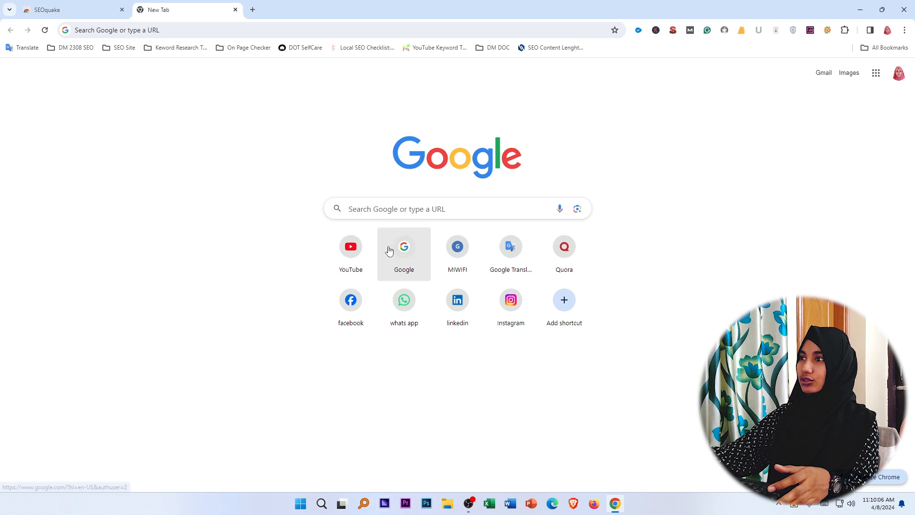
# Step: Search for google.com.bd and open the Google Bangladesh home page from the results
pyautogui.click(406, 210)
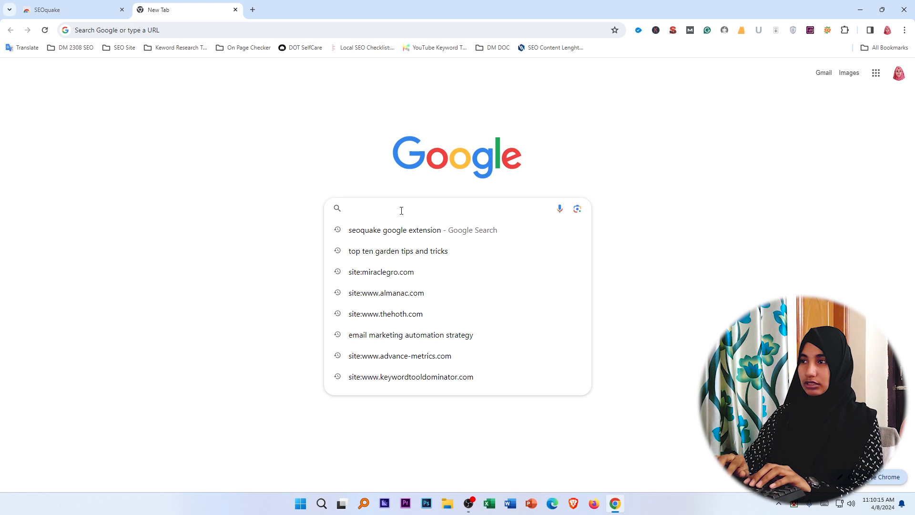
pyautogui.write('goo')
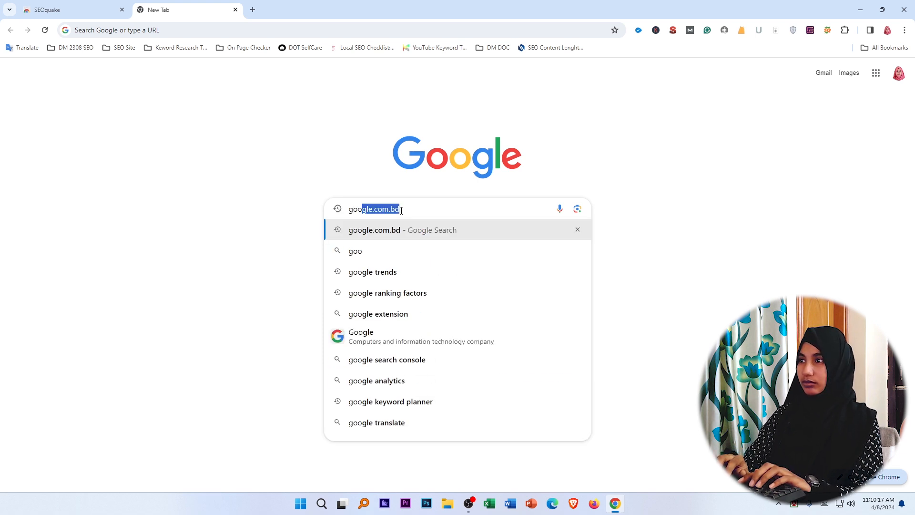
pyautogui.click(425, 231)
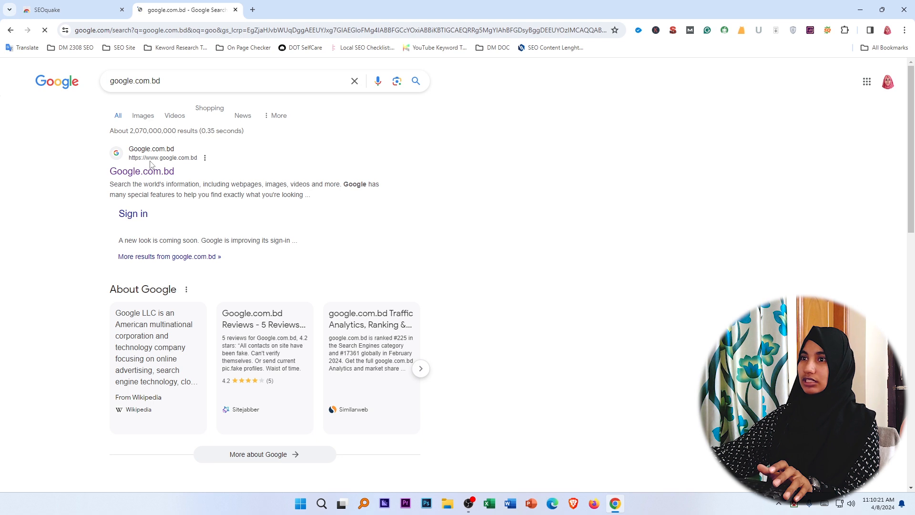
pyautogui.click(154, 173)
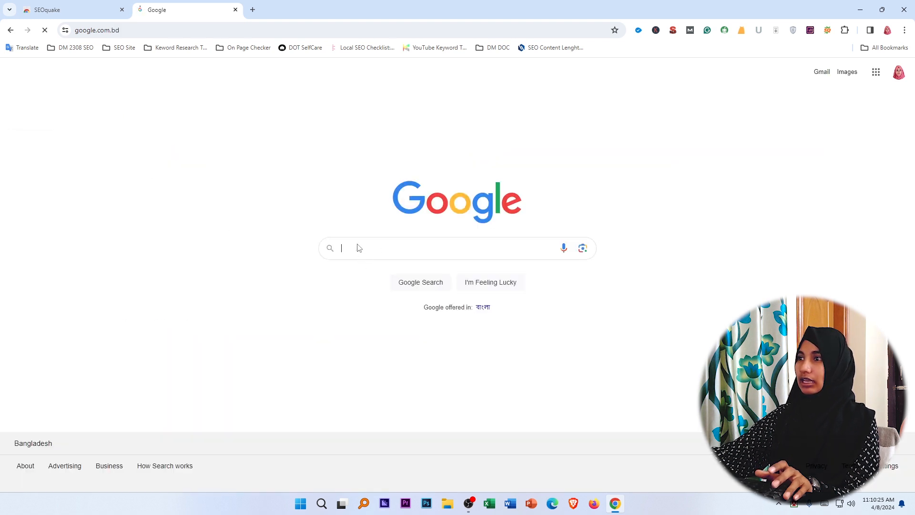
# Step: Search Google Bangladesh for "top ten garden tips and tricks"
pyautogui.click(373, 247)
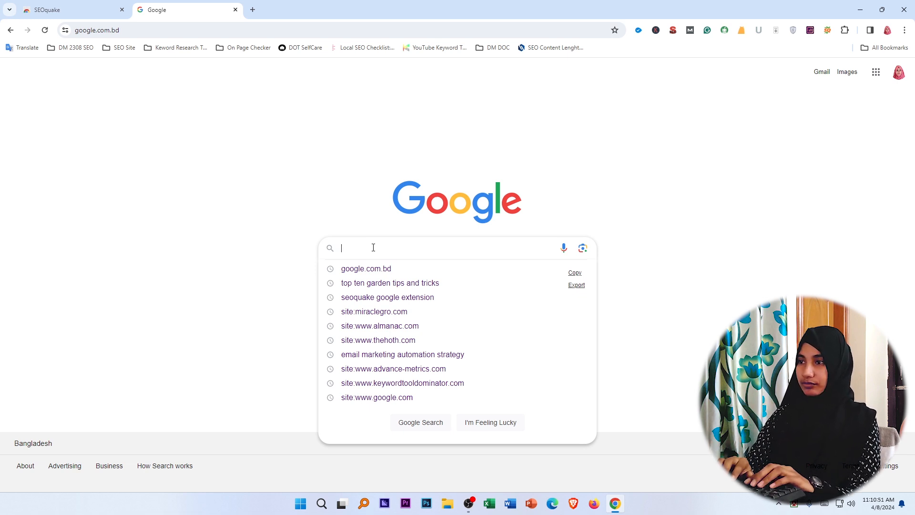
pyautogui.write('top ten')
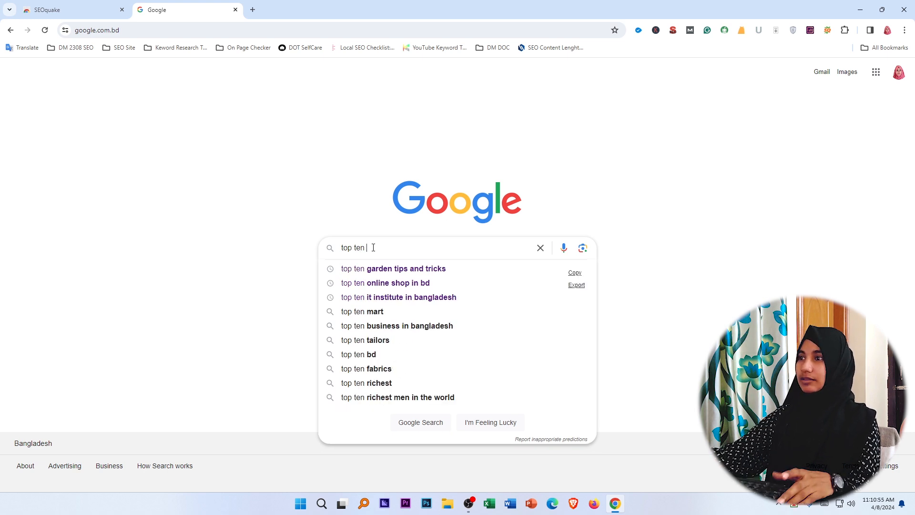
pyautogui.click(399, 268)
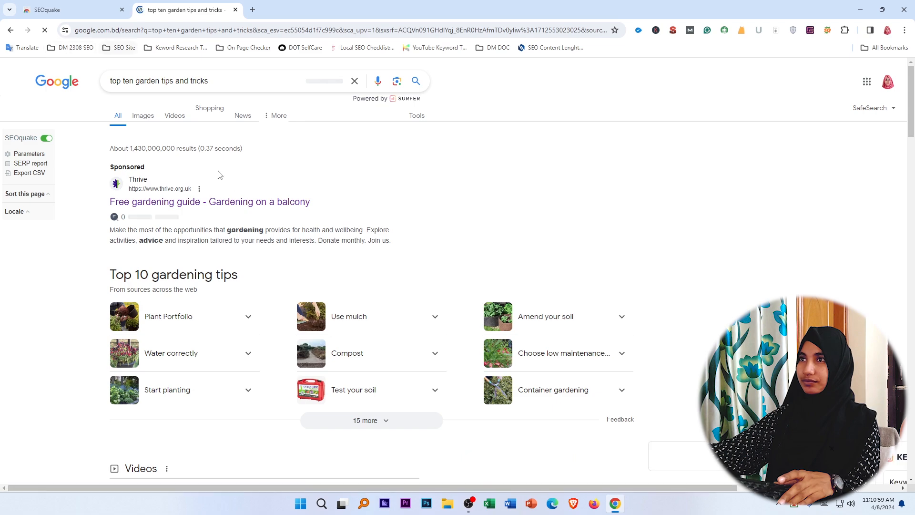
# Step: Open the Almanac.com result "Top 10 Gardening Tips for Beginners" in a new tab and switch to it
pyautogui.scroll(-10, 242, 202)
pyautogui.scroll(-8, 244, 208)
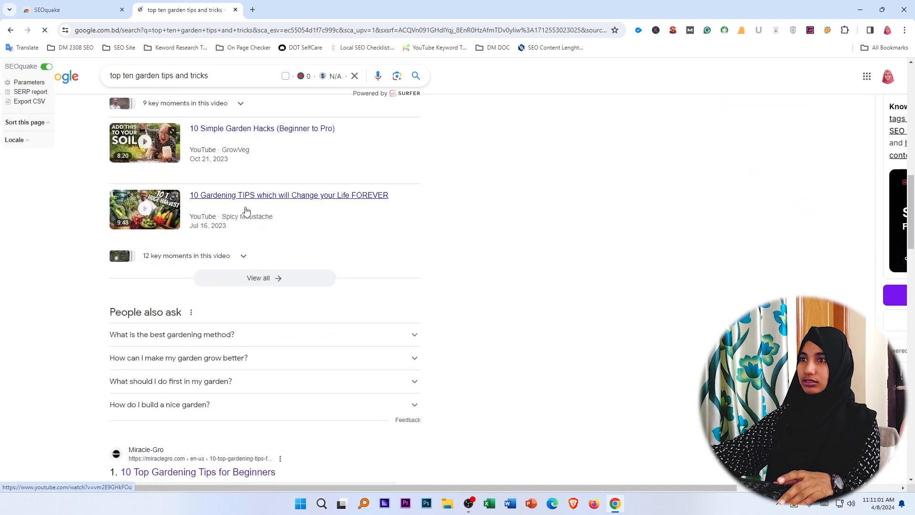
pyautogui.scroll(15, 251, 279)
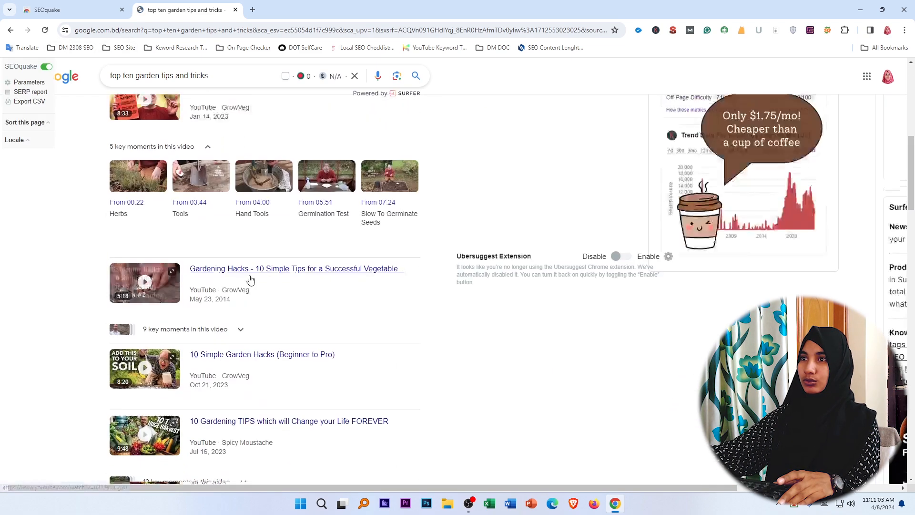
pyautogui.scroll(-10, 247, 278)
pyautogui.scroll(-4, 246, 279)
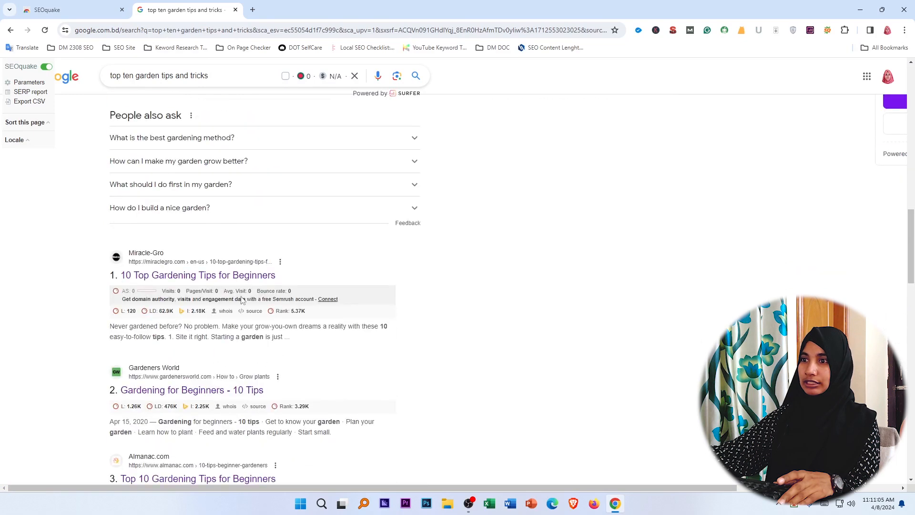
pyautogui.scroll(-4, 175, 389)
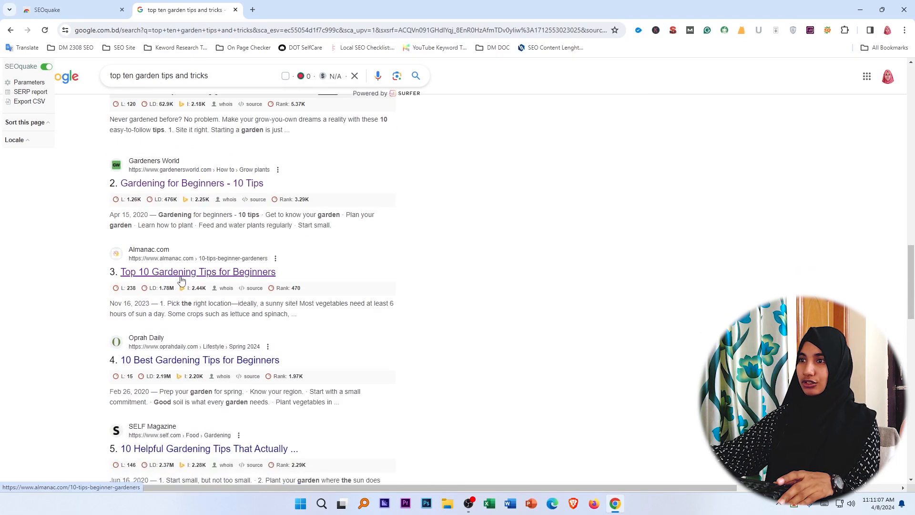
pyautogui.rightClick(181, 285)
pyautogui.click(203, 292)
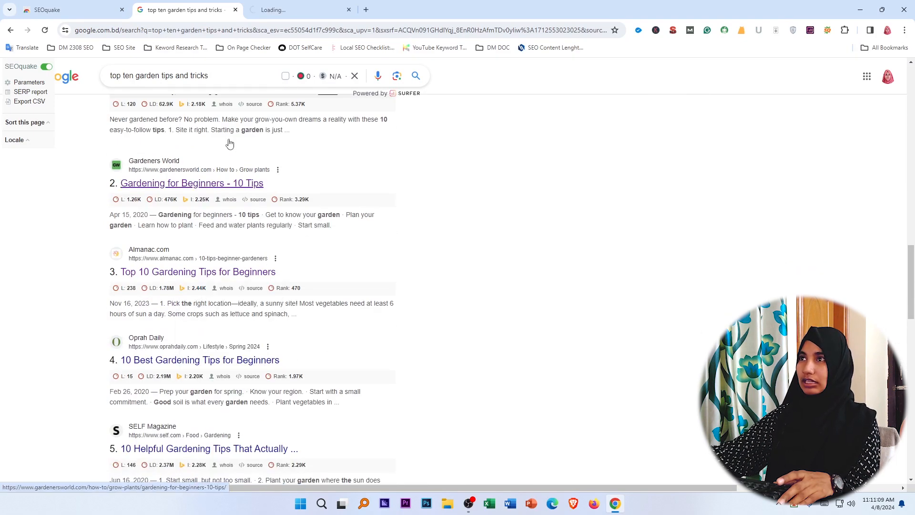
pyautogui.click(266, 6)
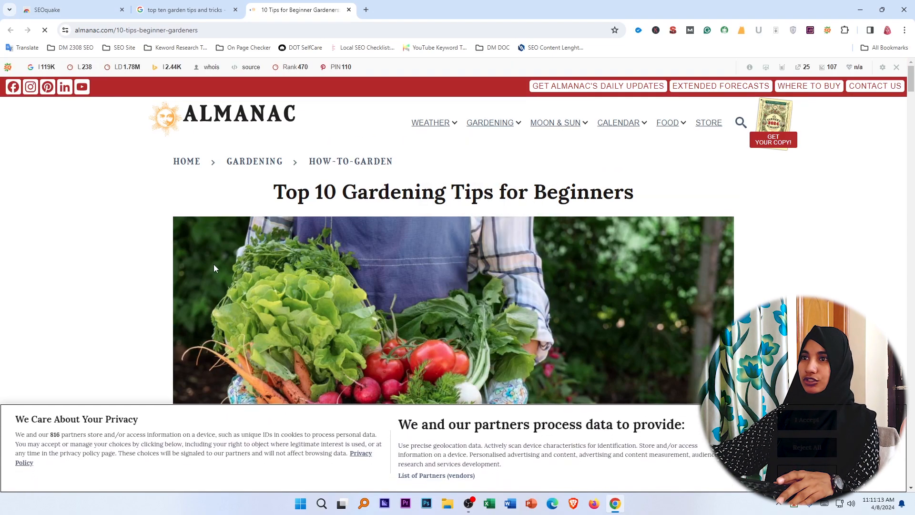
# Step: Skim the Almanac article and open SEOquake's full Page Info report for it
pyautogui.scroll(-7, 216, 268)
pyautogui.scroll(6, 217, 267)
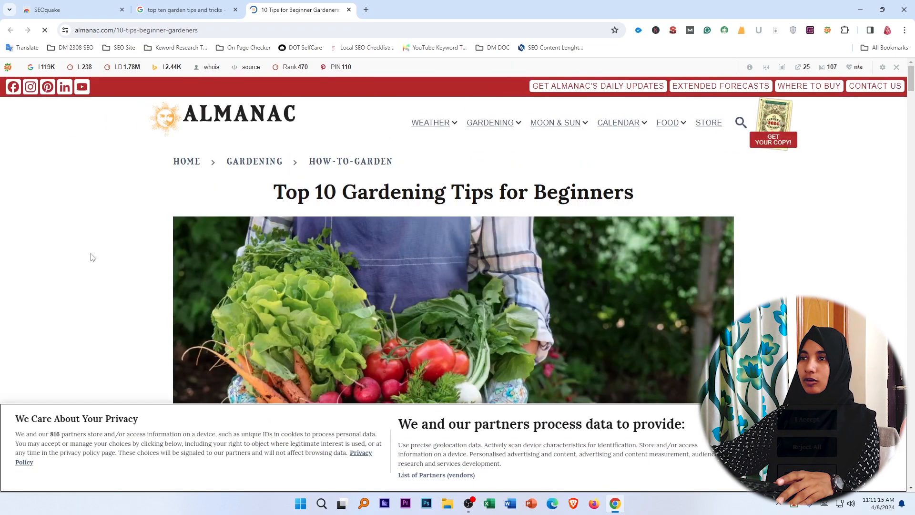
pyautogui.scroll(-4, 136, 258)
pyautogui.scroll(5, 430, 297)
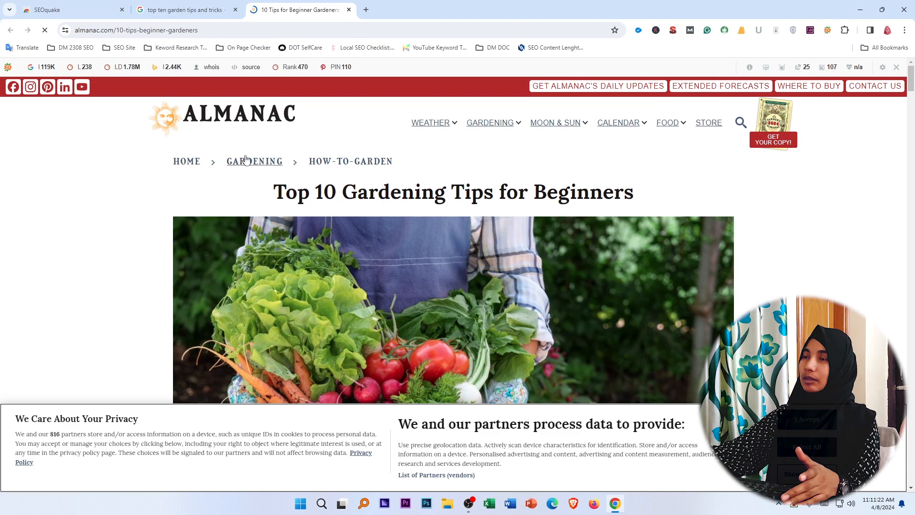
pyautogui.scroll(-10, 316, 239)
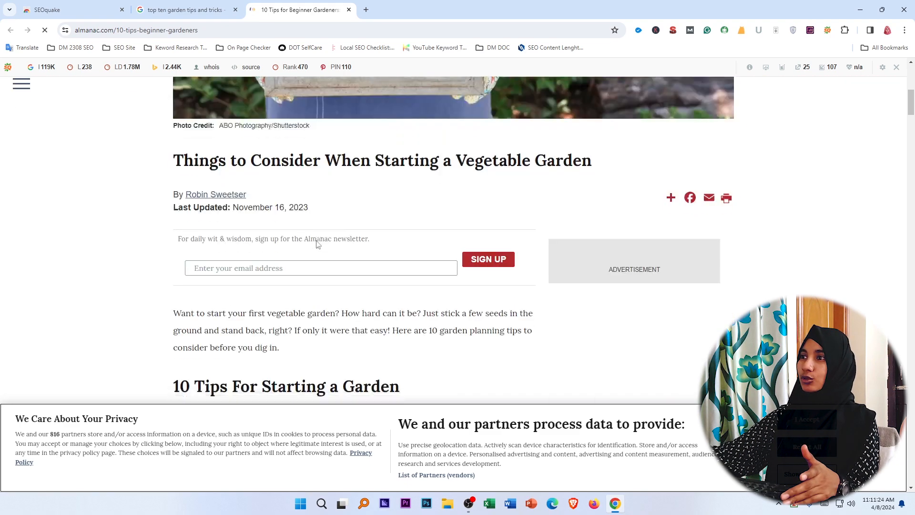
pyautogui.scroll(14, 322, 281)
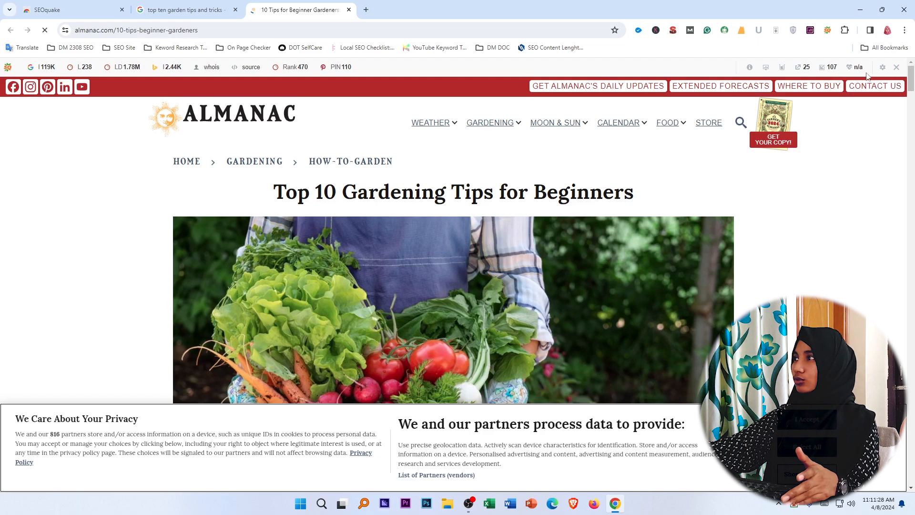
pyautogui.click(827, 30)
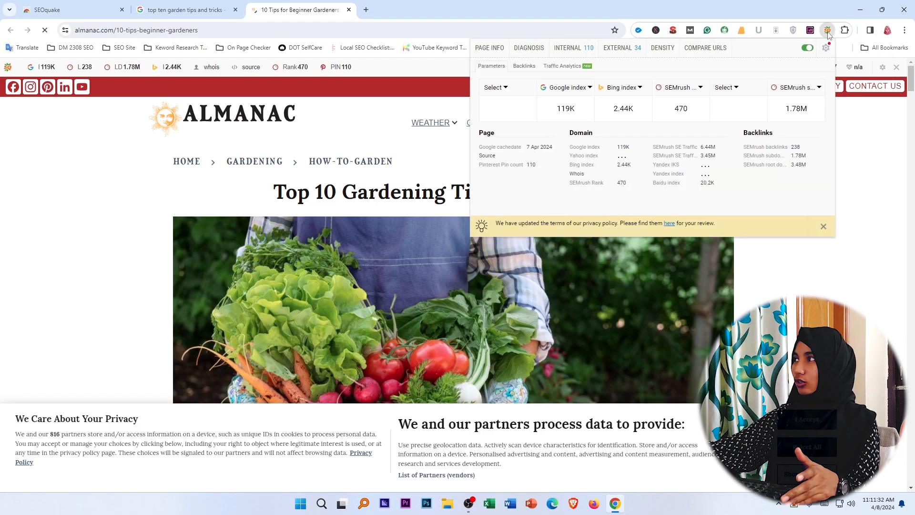
pyautogui.click(494, 51)
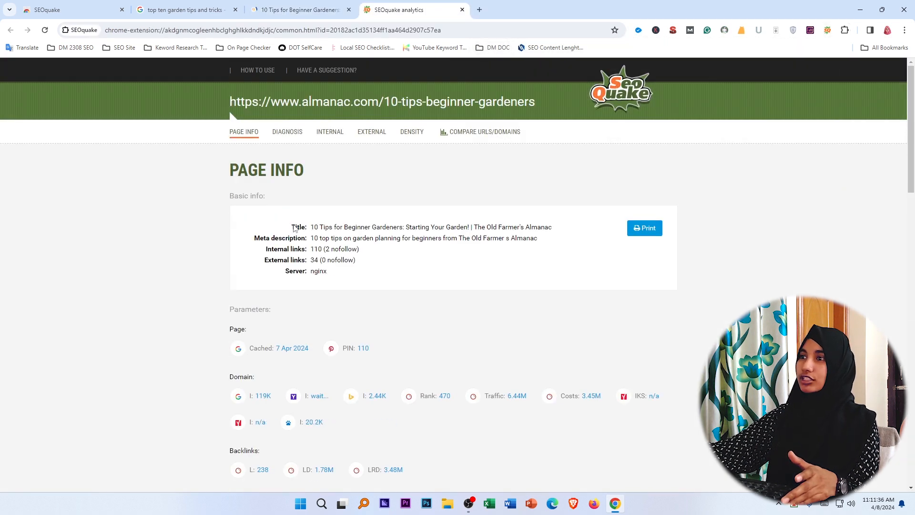
# Step: Examine the title, meta description, internal links and external links in the report's basic info
pyautogui.moveTo(292, 229); pyautogui.dragTo(552, 229)
pyautogui.click(539, 250)
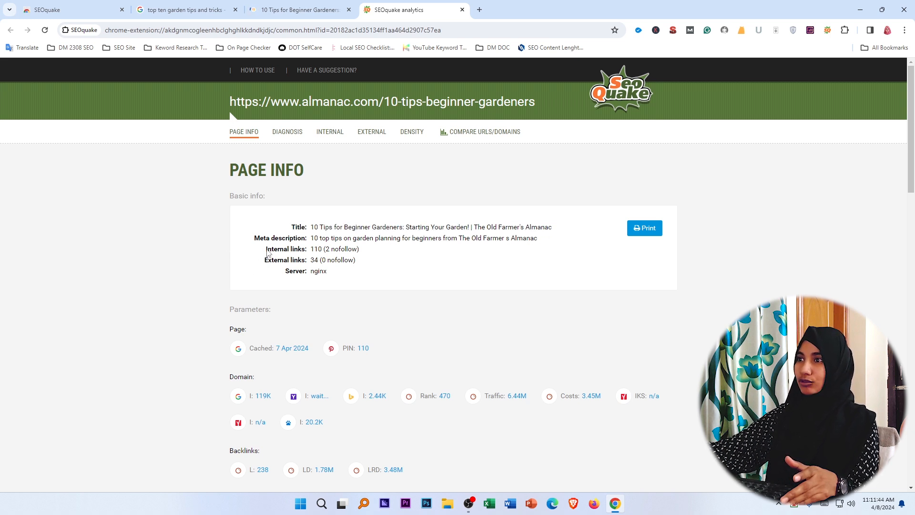
pyautogui.moveTo(268, 252); pyautogui.dragTo(308, 263)
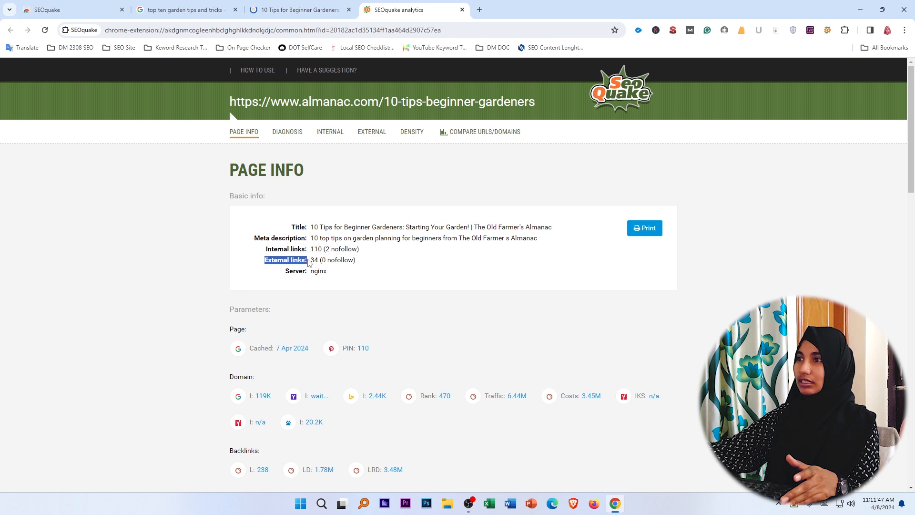
pyautogui.click(359, 264)
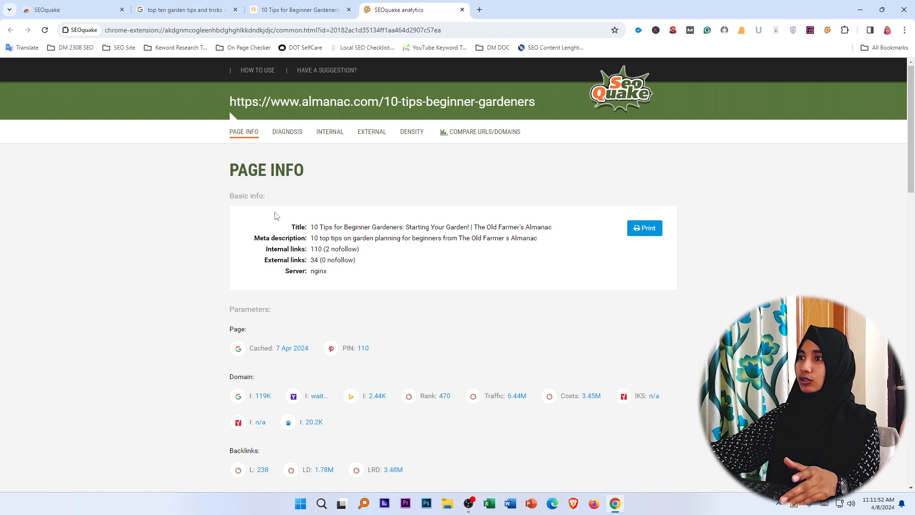
pyautogui.moveTo(257, 218); pyautogui.dragTo(379, 270)
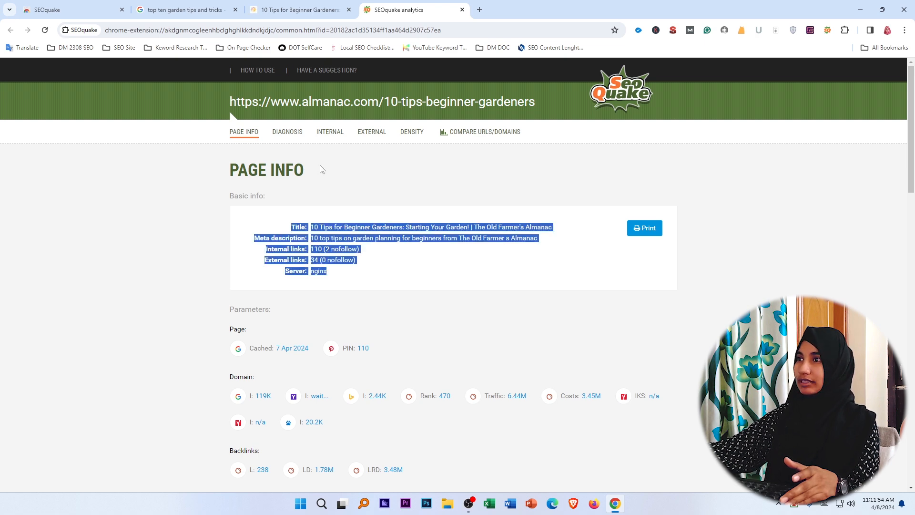
pyautogui.click(184, 190)
# Step: Open the Diagnosis report and review the SEO audit's passed, error and warning counts
pyautogui.click(287, 132)
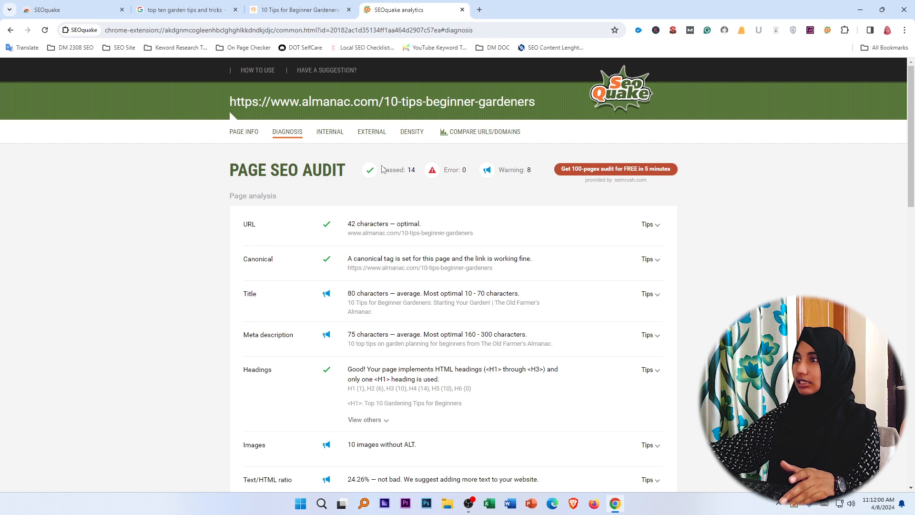
pyautogui.moveTo(381, 171); pyautogui.dragTo(416, 173)
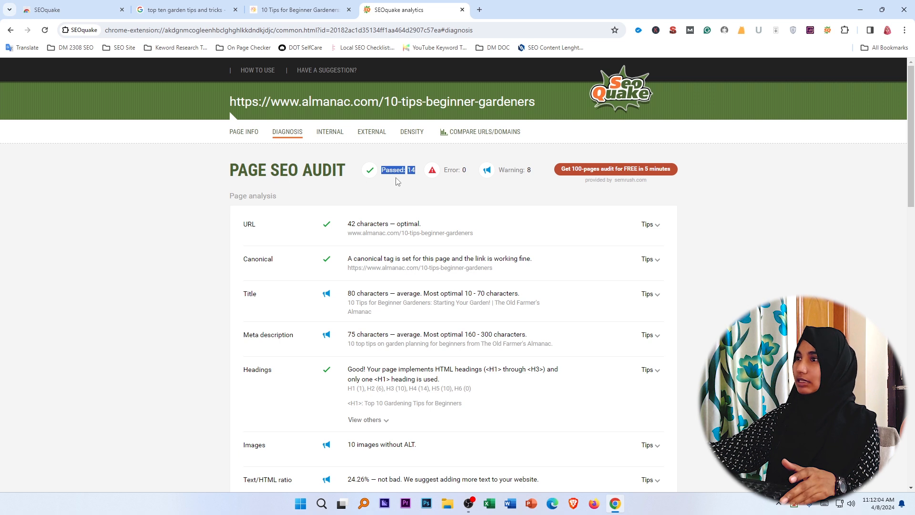
pyautogui.click(397, 181)
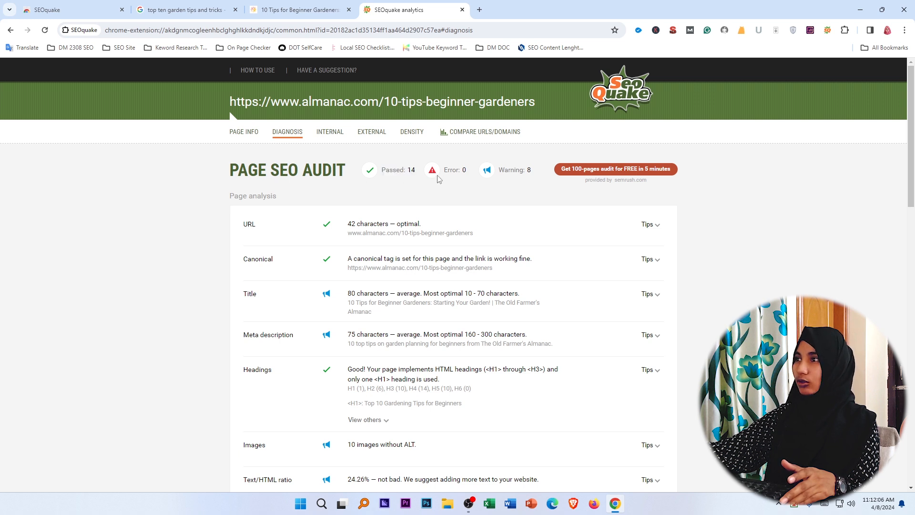
pyautogui.moveTo(444, 166); pyautogui.dragTo(534, 172)
pyautogui.click(497, 178)
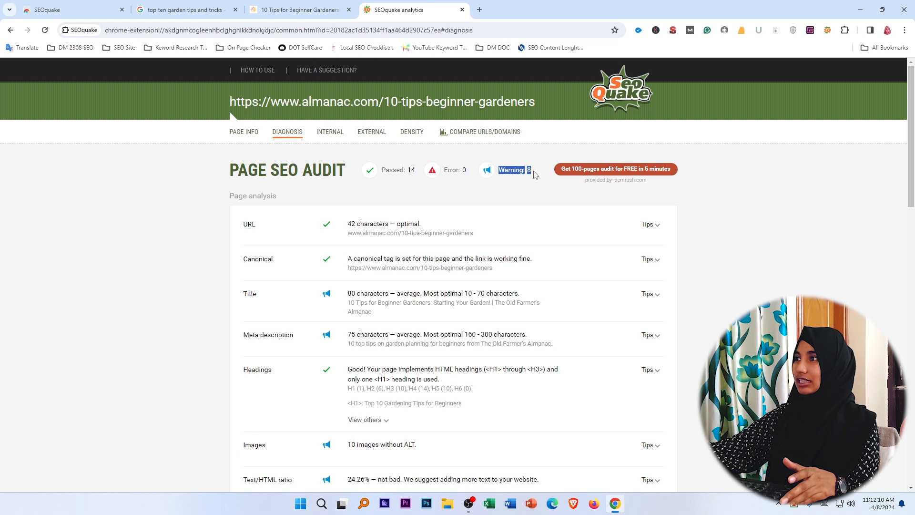
pyautogui.click(531, 181)
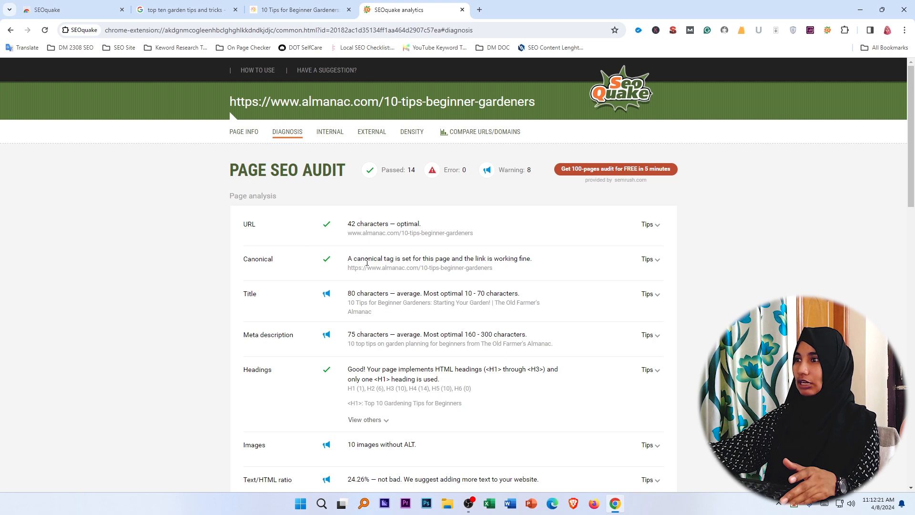
# Step: Examine the title check in the page SEO audit, comparing its character count with the recommended range
pyautogui.scroll(-4, 310, 238)
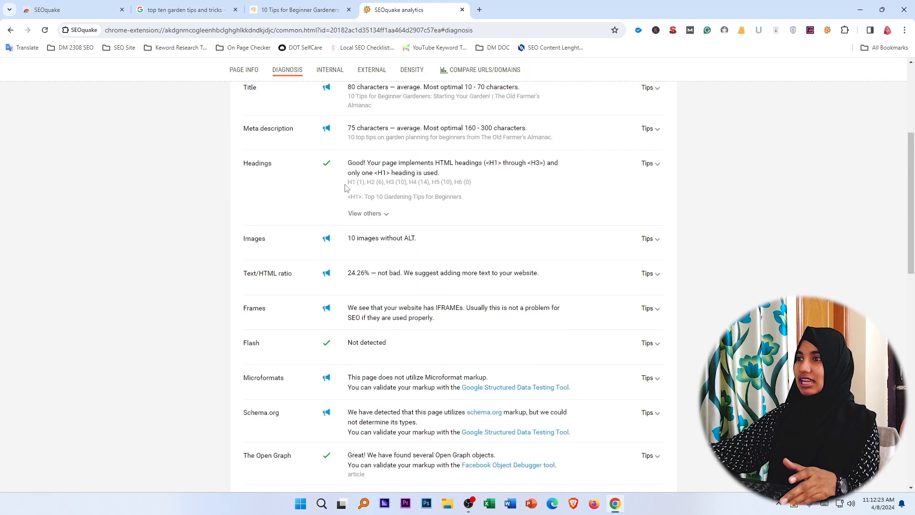
pyautogui.scroll(4, 358, 145)
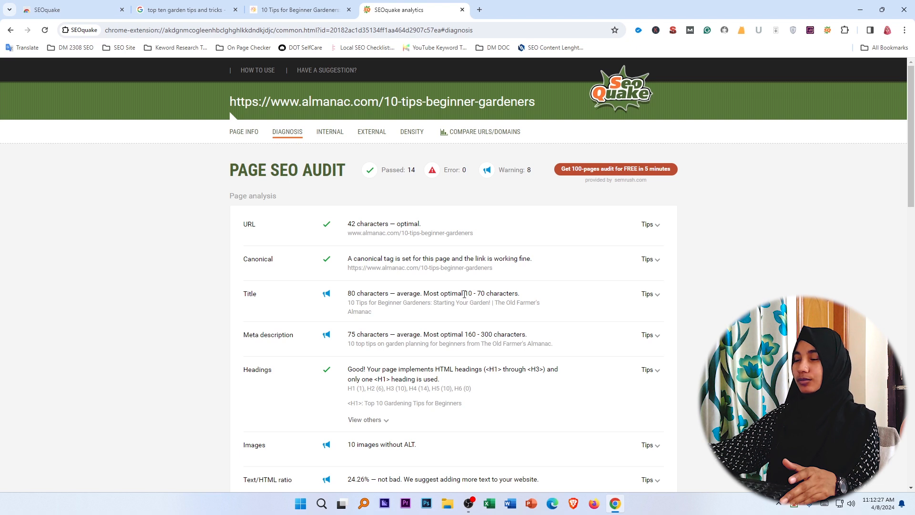
pyautogui.moveTo(464, 295); pyautogui.dragTo(520, 296)
pyautogui.click(338, 294)
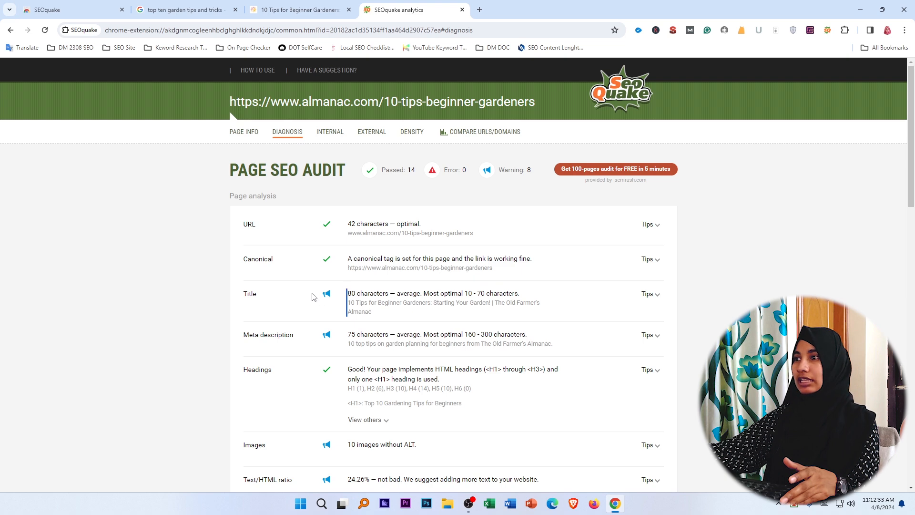
pyautogui.click(349, 292)
pyautogui.moveTo(350, 292); pyautogui.dragTo(384, 291)
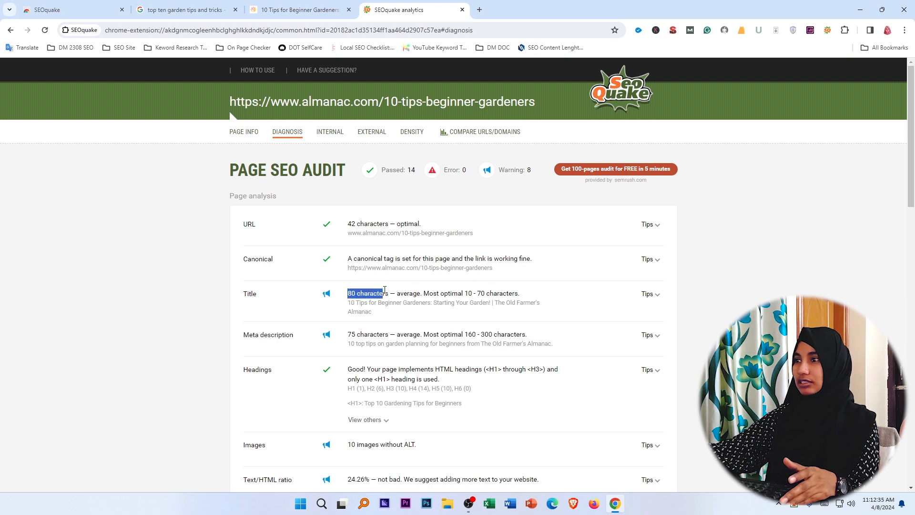
pyautogui.click(313, 298)
pyautogui.scroll(-4, 314, 297)
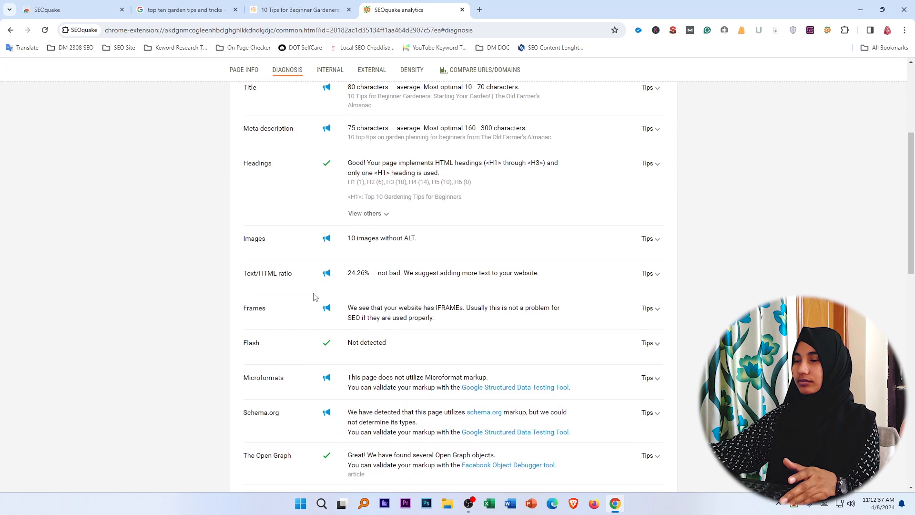
pyautogui.scroll(4, 318, 240)
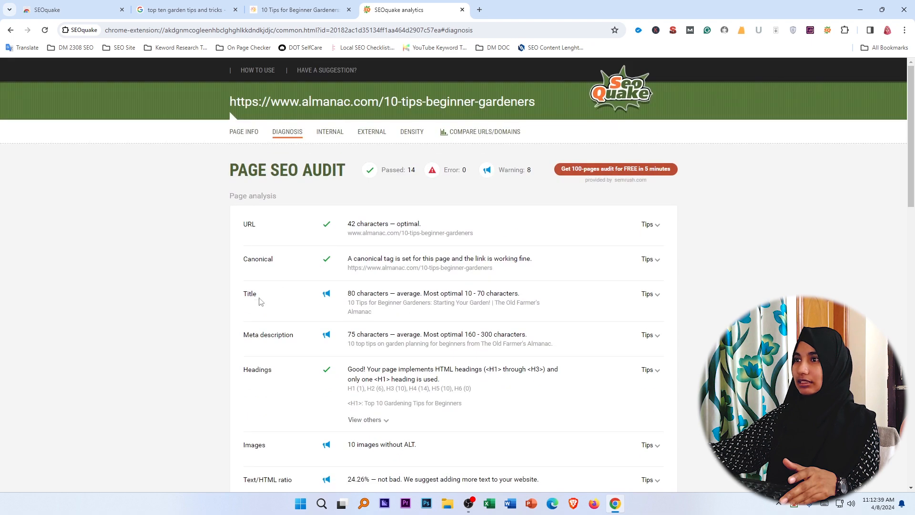
# Step: Examine the meta description check in the audit, comparing its character count with the recommended range
pyautogui.scroll(-4, 232, 357)
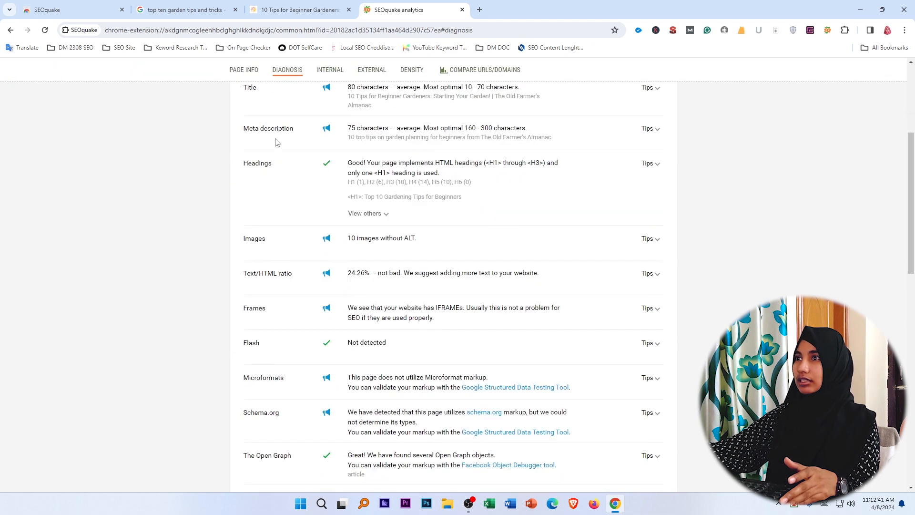
pyautogui.moveTo(462, 130); pyautogui.dragTo(541, 130)
pyautogui.click(450, 132)
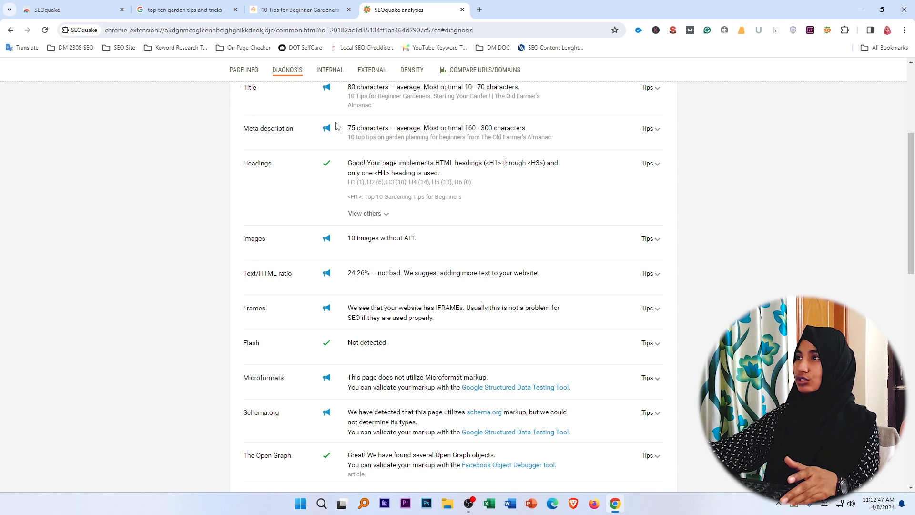
pyautogui.moveTo(347, 127); pyautogui.dragTo(386, 128)
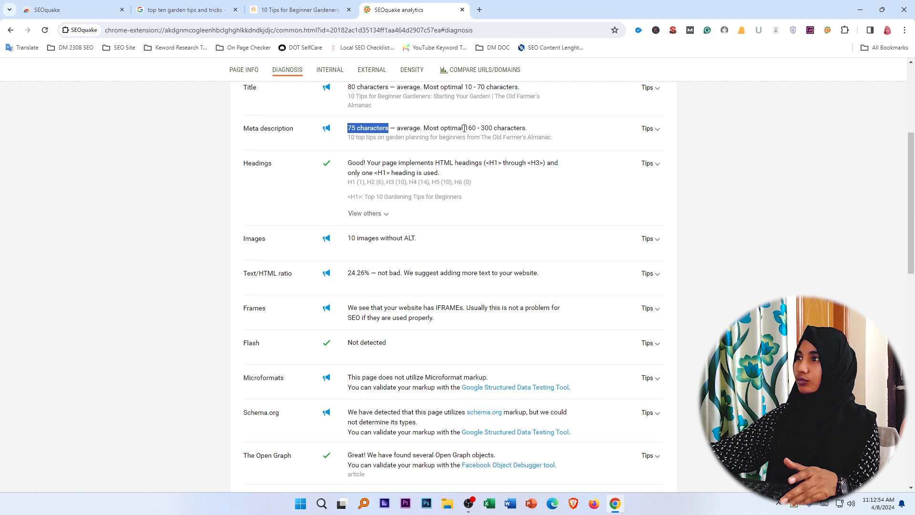
pyautogui.moveTo(464, 128); pyautogui.dragTo(478, 128)
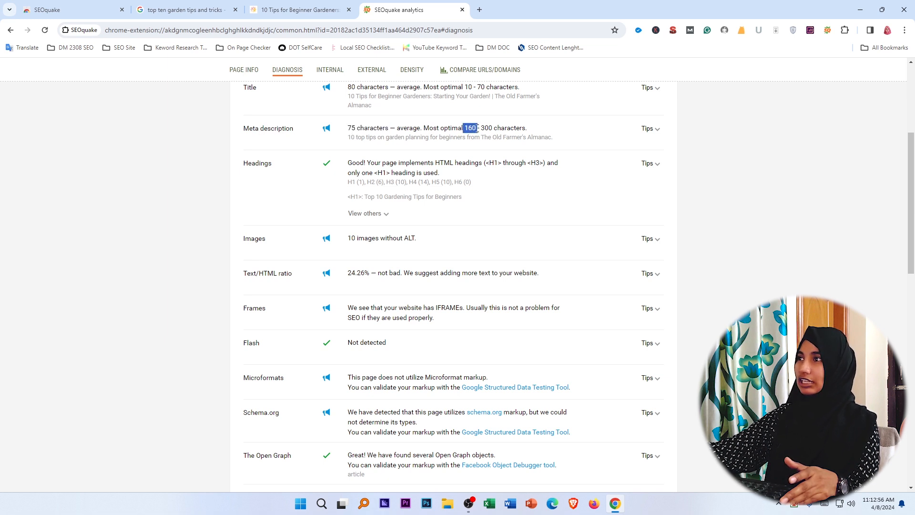
pyautogui.click(211, 178)
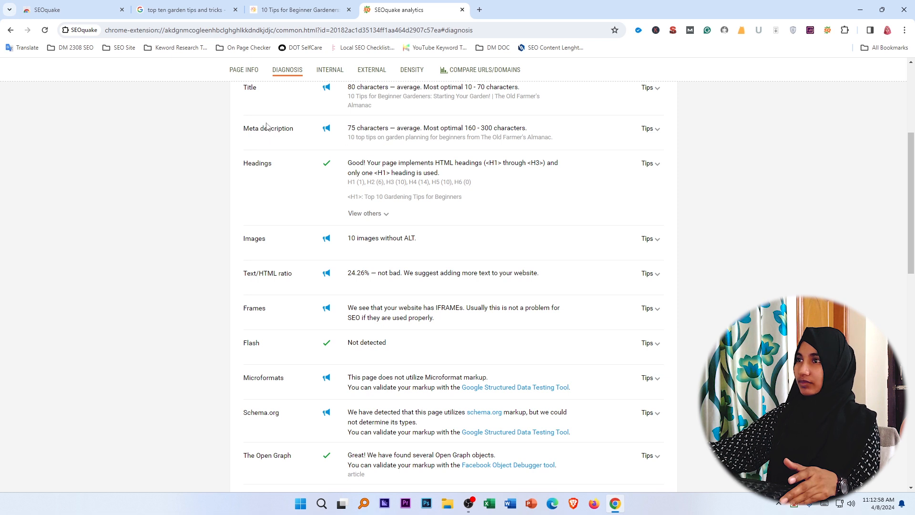
pyautogui.moveTo(242, 128); pyautogui.dragTo(300, 130)
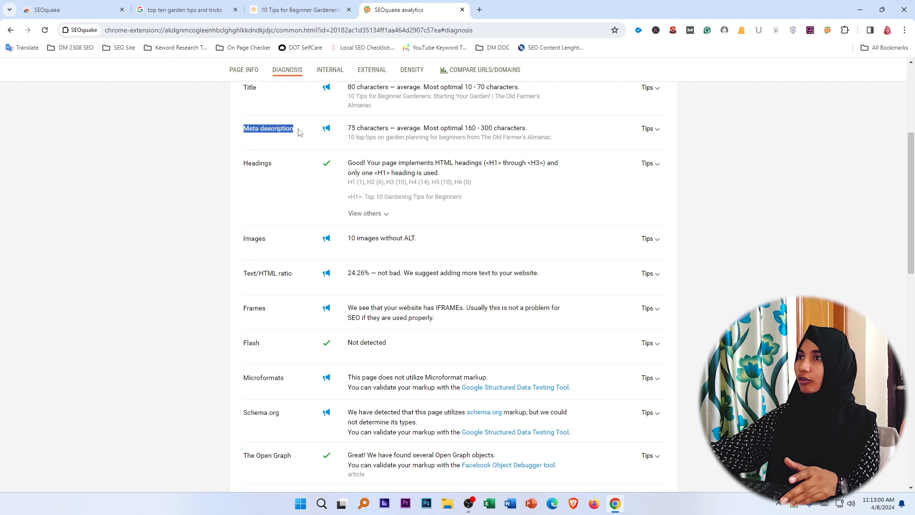
pyautogui.click(314, 160)
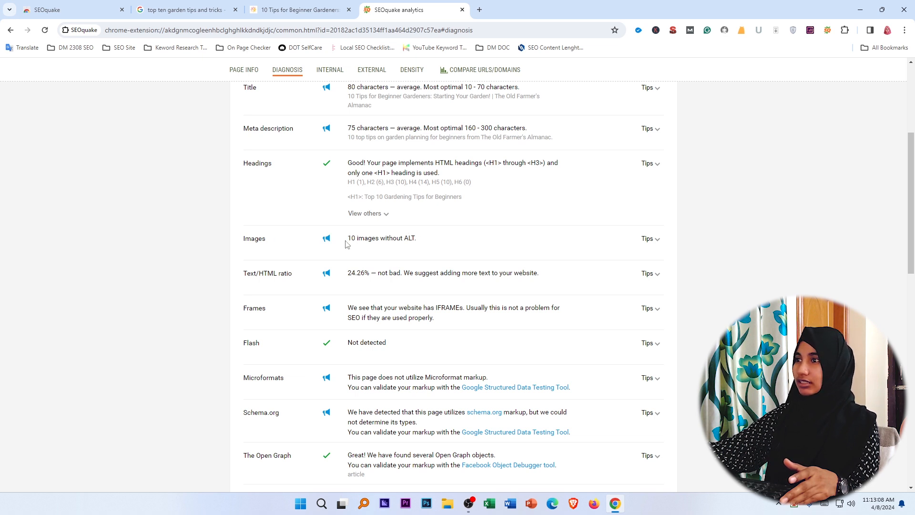
# Step: Review the audit's image ALT and Text/HTML ratio findings, and skim the remaining checks
pyautogui.moveTo(346, 237); pyautogui.dragTo(423, 240)
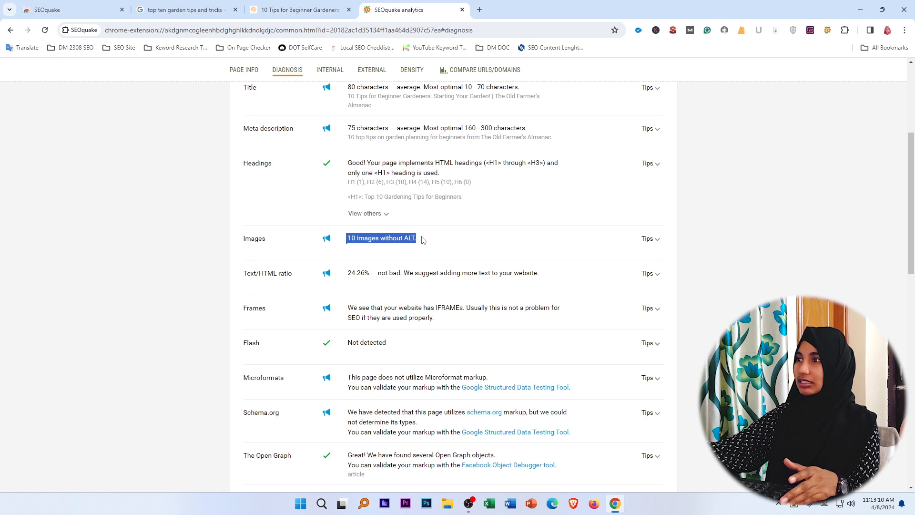
pyautogui.click(372, 252)
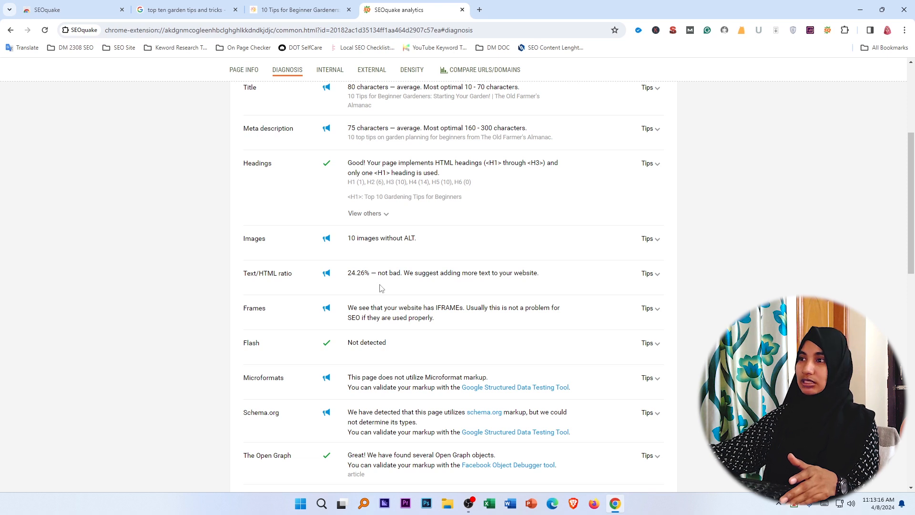
pyautogui.moveTo(243, 273); pyautogui.dragTo(294, 277)
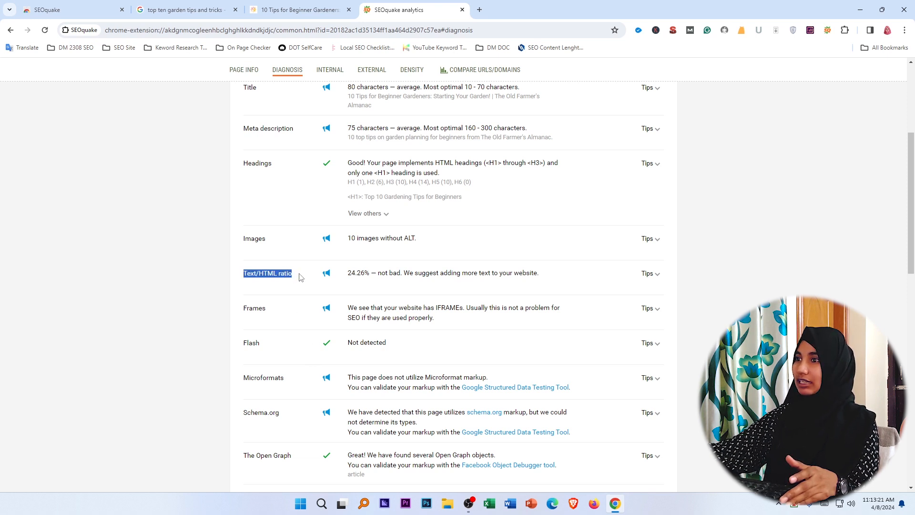
pyautogui.click(300, 277)
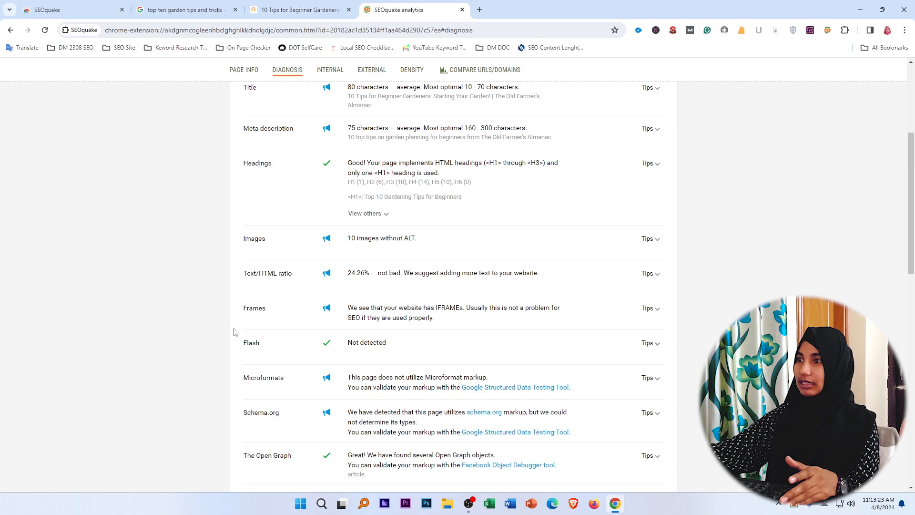
pyautogui.scroll(-4, 289, 362)
pyautogui.scroll(10, 292, 361)
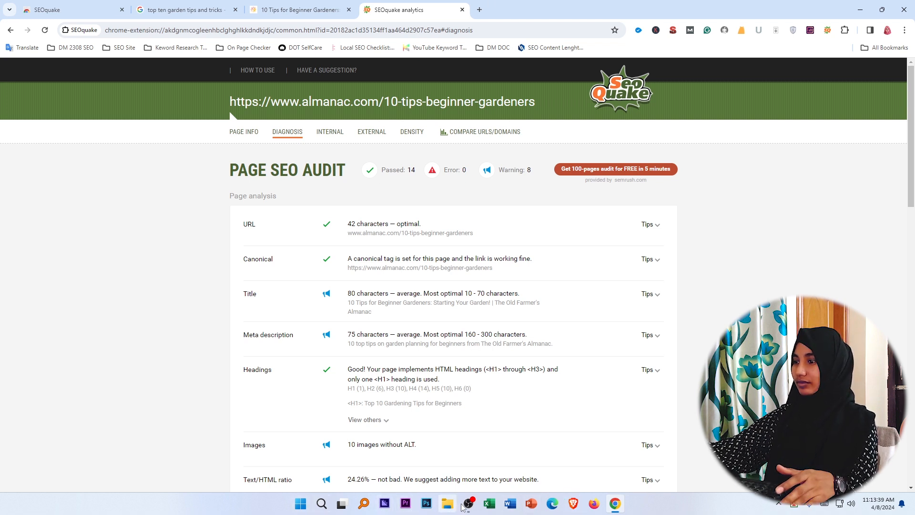
# Step: Switch to the Competitor Audit HW workbook in Excel and enter the label "Website Name:" in cell A1 of Sheet2
pyautogui.click(491, 506)
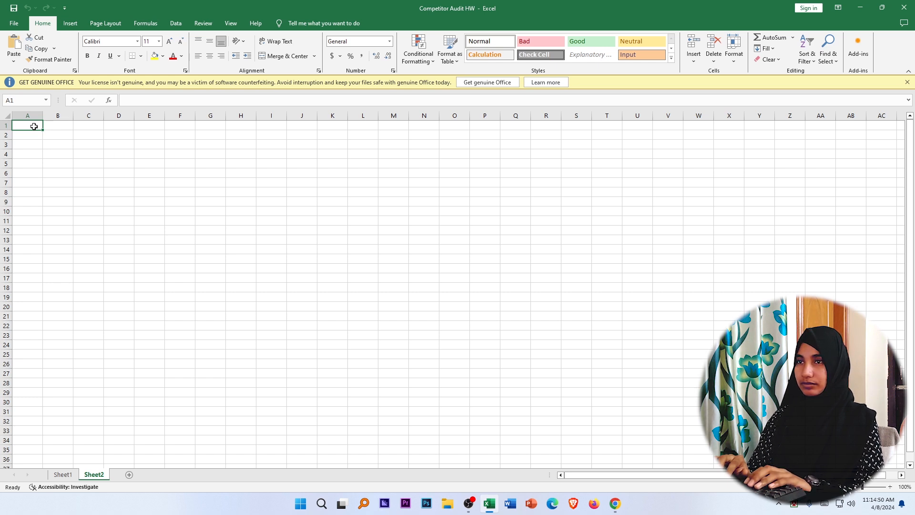
pyautogui.write('Website Name:')
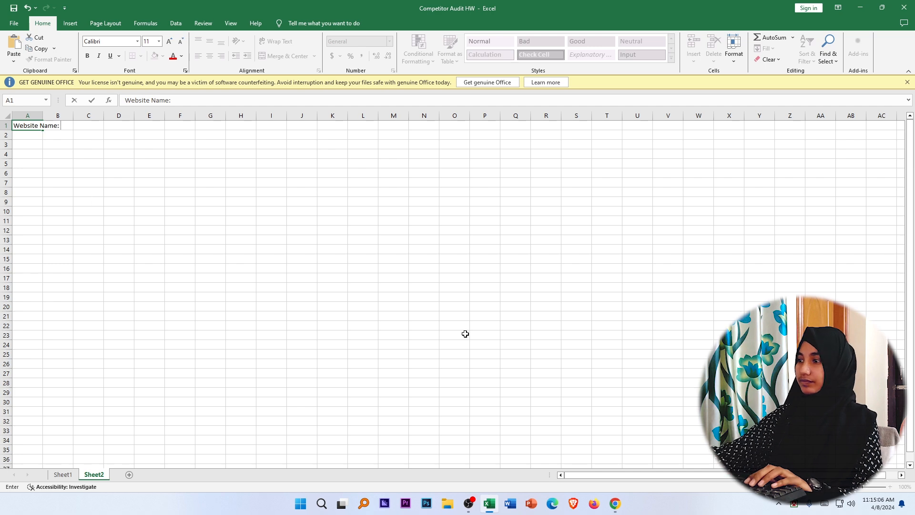
# Step: Switch to the Almanac article in Chrome and copy the site name "almanac" from its URL
pyautogui.click(616, 503)
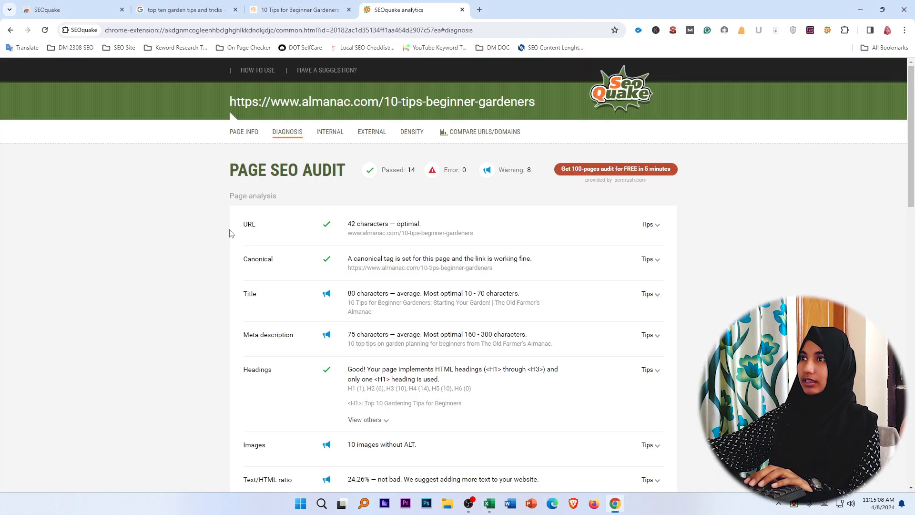
pyautogui.click(300, 10)
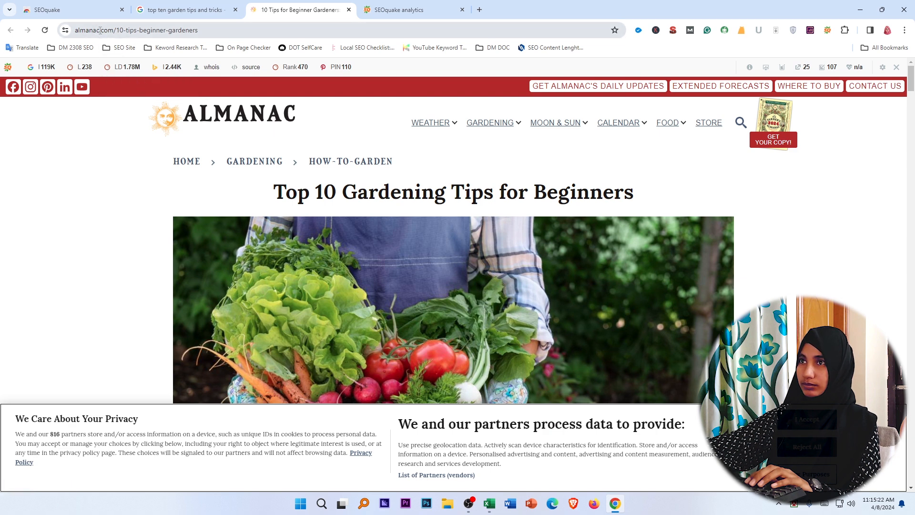
pyautogui.moveTo(100, 30); pyautogui.dragTo(76, 28)
pyautogui.rightClick(118, 32)
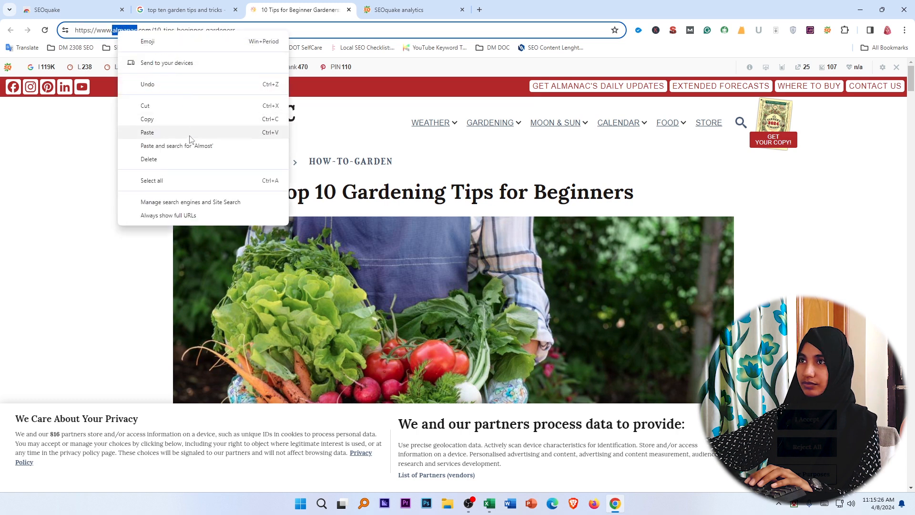
pyautogui.click(150, 119)
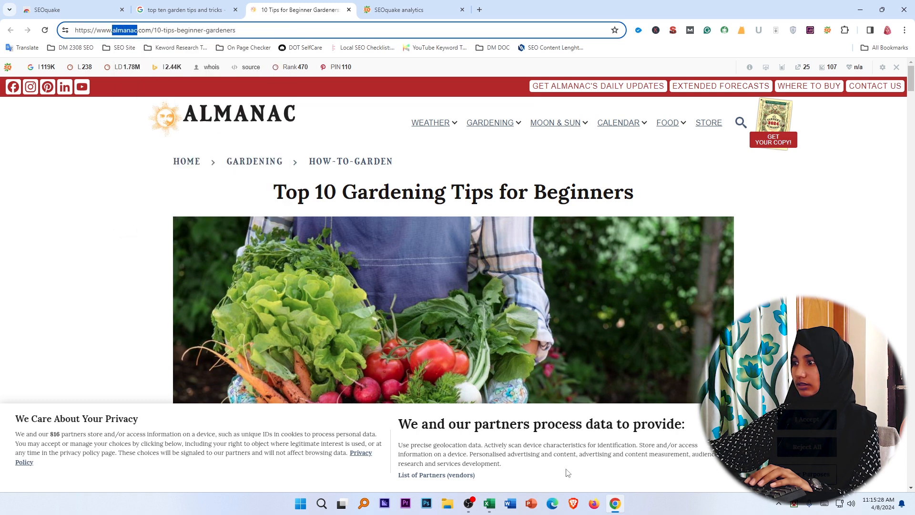
# Step: Return to the Excel workbook, widen column A to fit its label, and paste the copied site name into cell B1
pyautogui.click(490, 503)
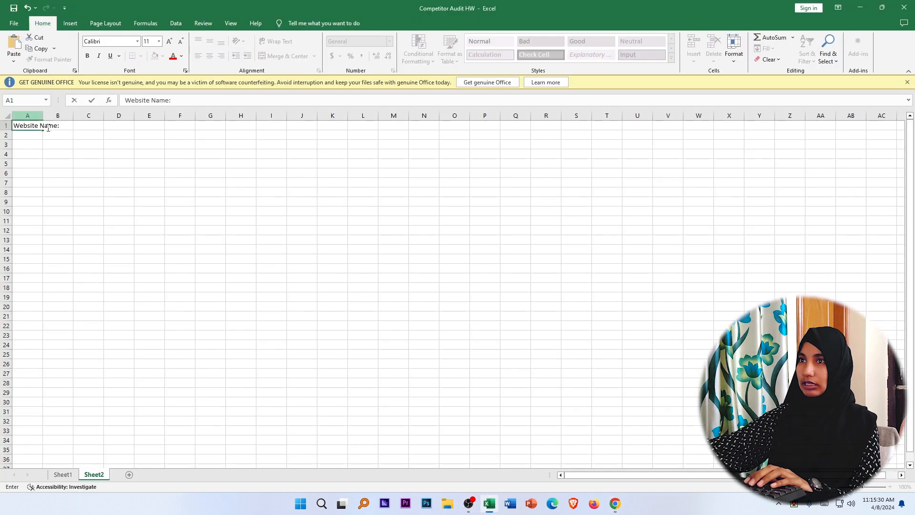
pyautogui.rightClick(63, 127)
pyautogui.press('Escape')
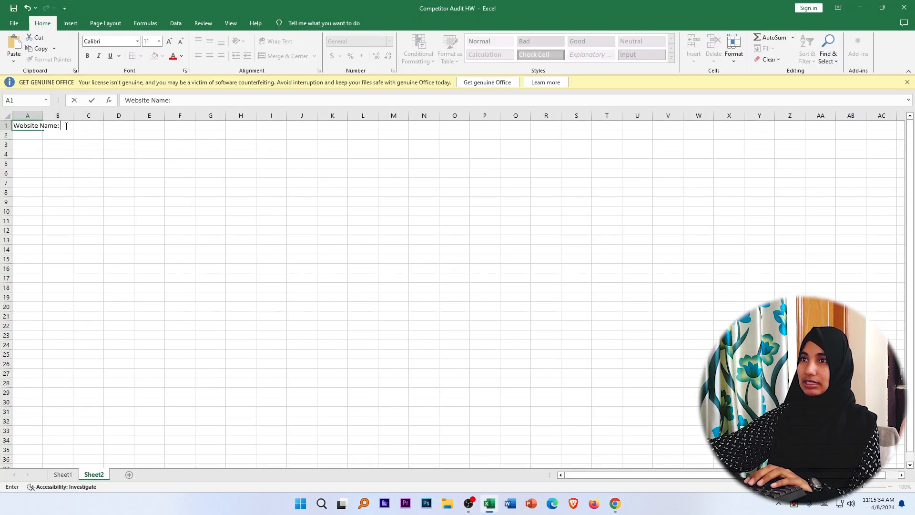
pyautogui.click(88, 124)
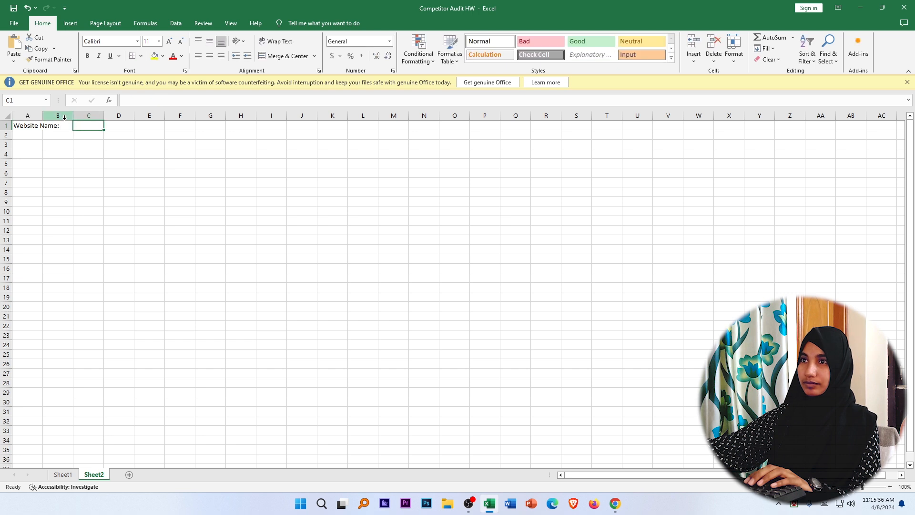
pyautogui.moveTo(43, 115); pyautogui.dragTo(62, 114)
pyautogui.click(80, 126)
pyautogui.rightClick(81, 126)
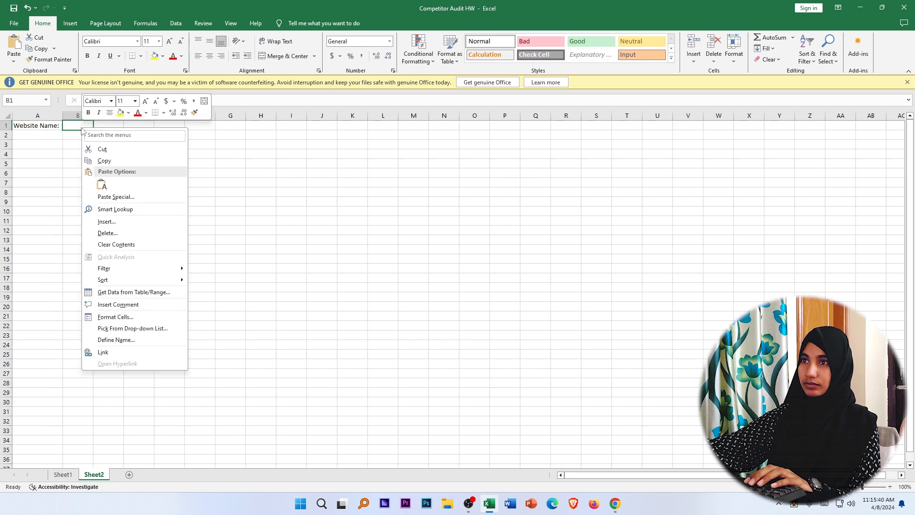
pyautogui.click(101, 185)
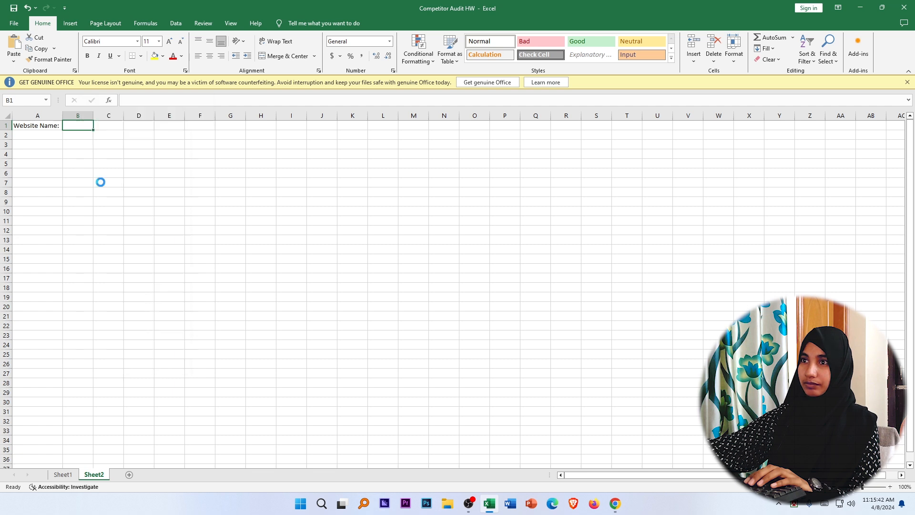
# Step: Widen column B slightly and capitalise the site name in cell B1 to read "Almanac"
pyautogui.moveTo(93, 114); pyautogui.dragTo(105, 114)
pyautogui.doubleClick(70, 126)
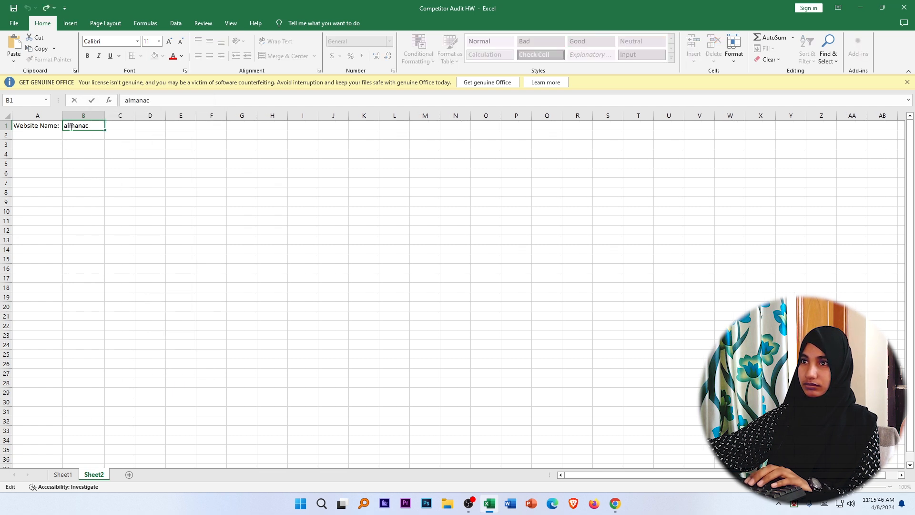
pyautogui.press('BackSpace')
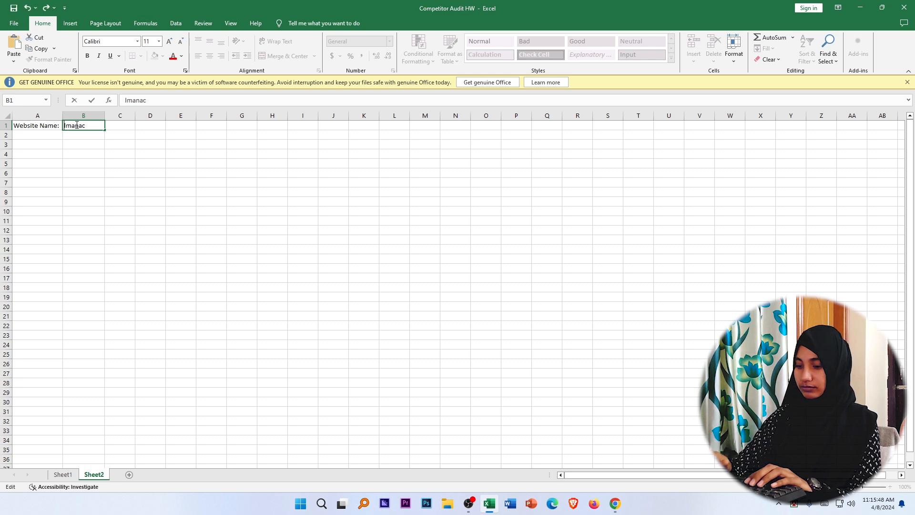
pyautogui.write('A')
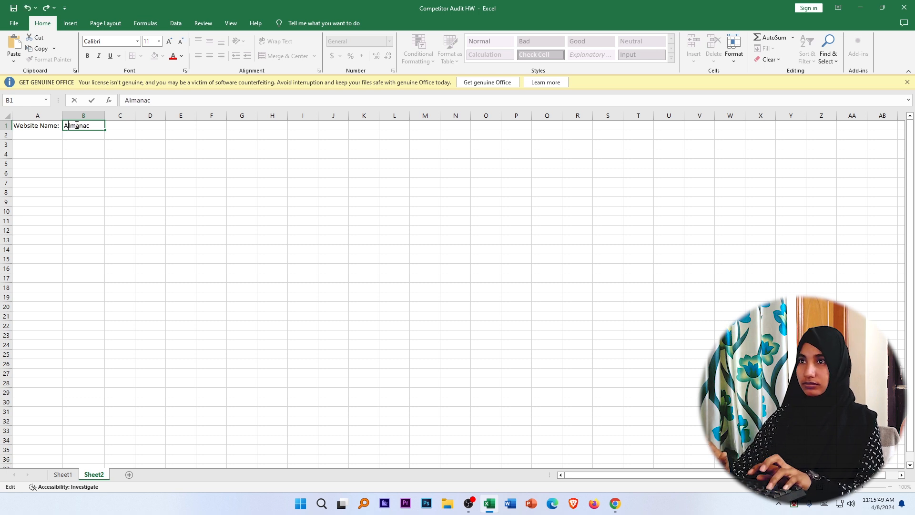
# Step: Enter the label "Website URL:" in cell A2 of Sheet2
pyautogui.click(43, 135)
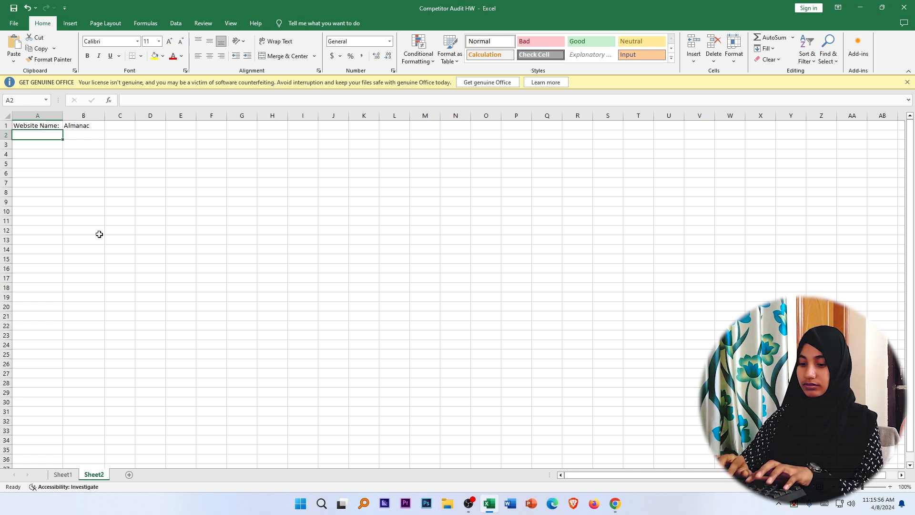
pyautogui.write('W')
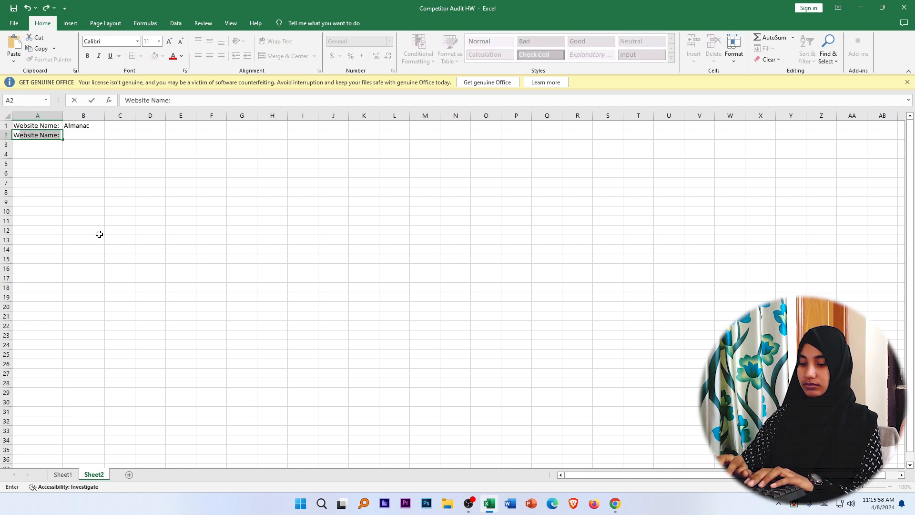
pyautogui.write('ebsite')
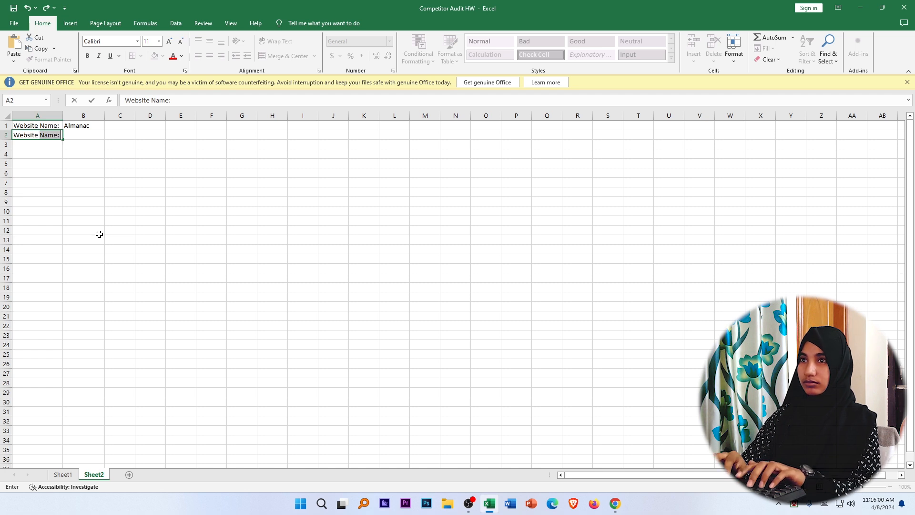
pyautogui.write(' URL:')
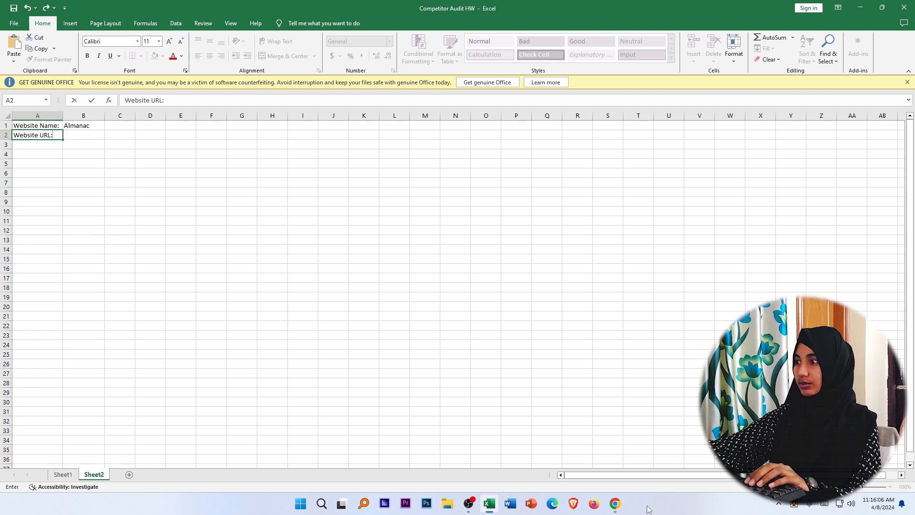
# Step: Switch to the Almanac article in Chrome and copy its full page URL
pyautogui.click(614, 503)
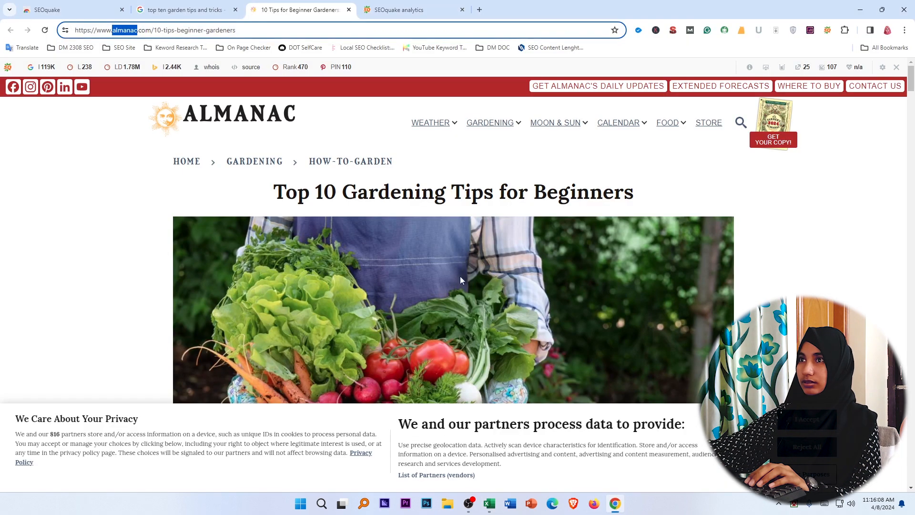
pyautogui.click(43, 180)
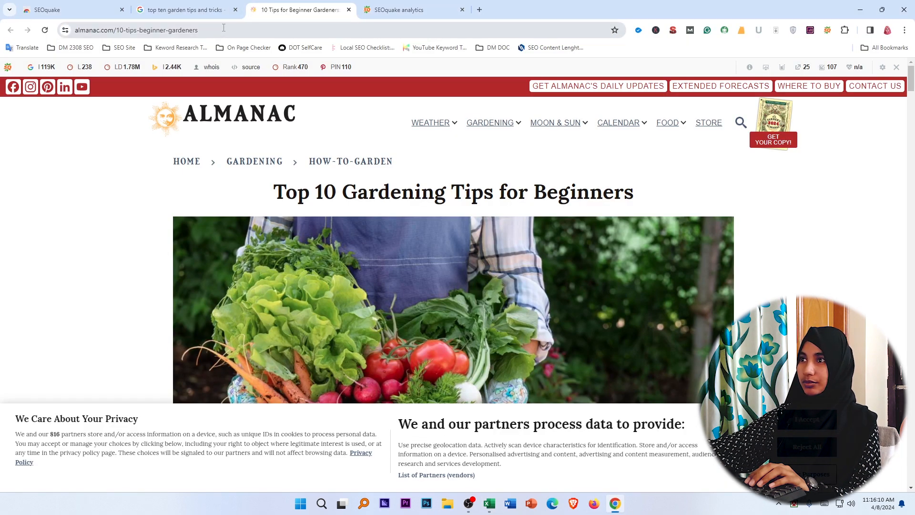
pyautogui.moveTo(224, 28); pyautogui.dragTo(71, 30)
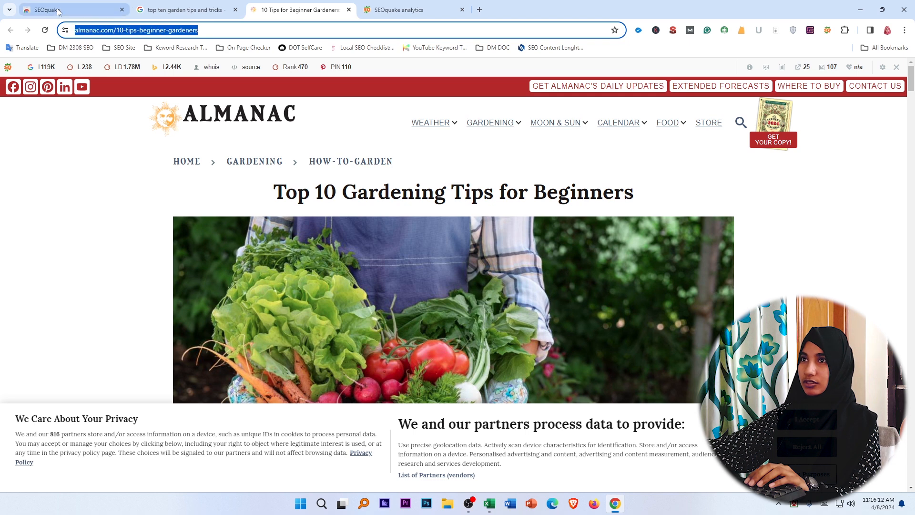
pyautogui.rightClick(99, 33)
pyautogui.click(129, 118)
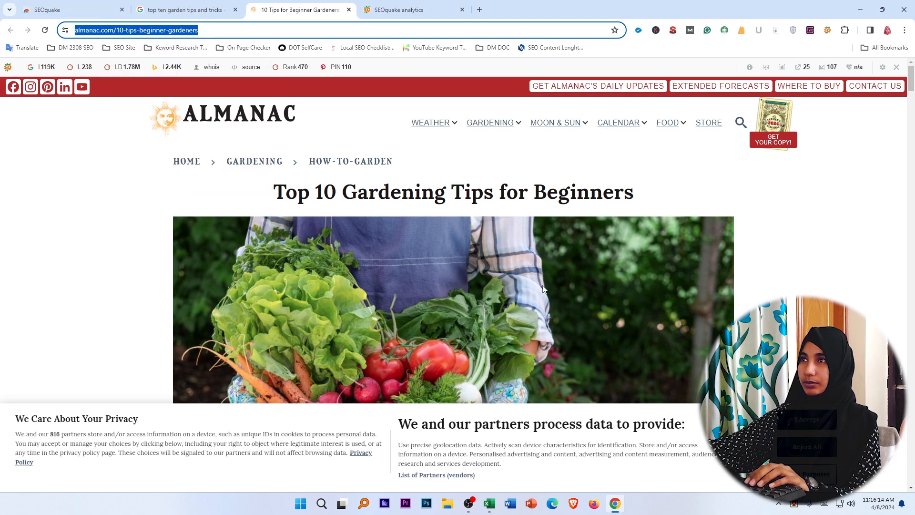
# Step: Return to the Excel workbook, paste the copied URL into cell B2, and widen column B to fit it
pyautogui.click(489, 503)
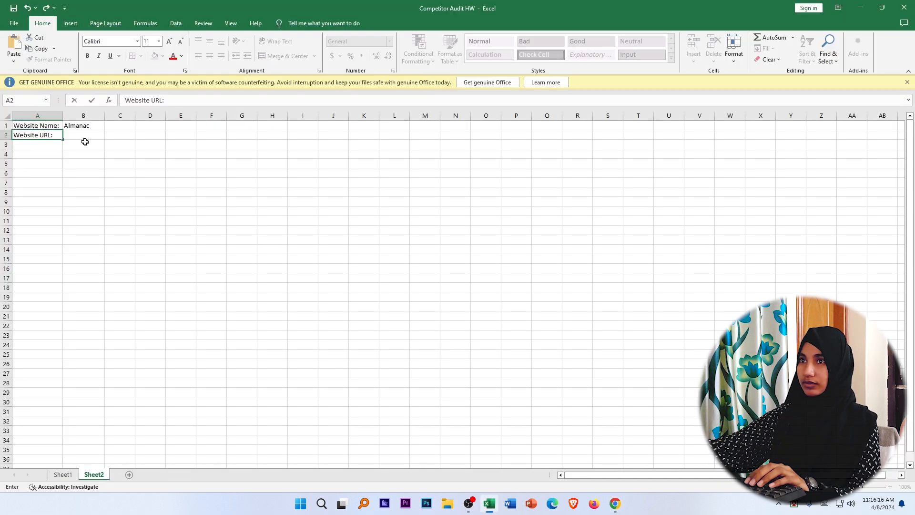
pyautogui.click(77, 134)
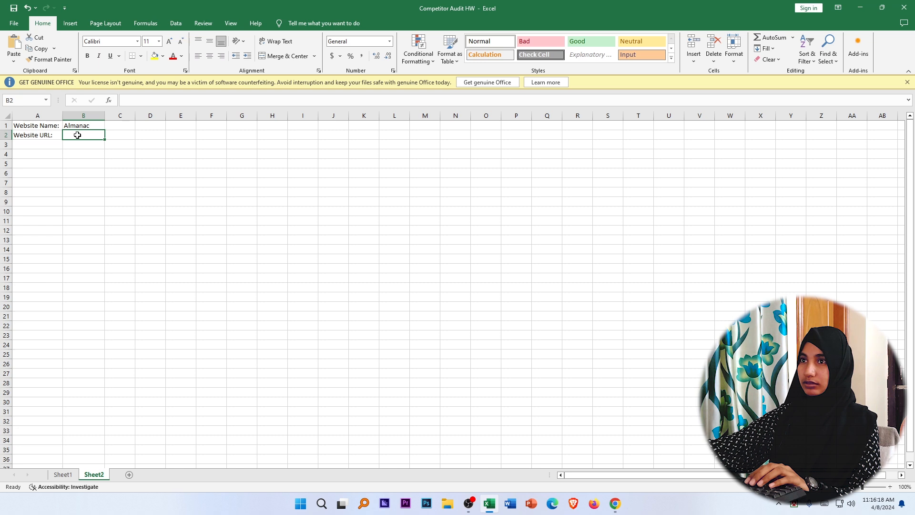
pyautogui.rightClick(77, 134)
pyautogui.click(97, 191)
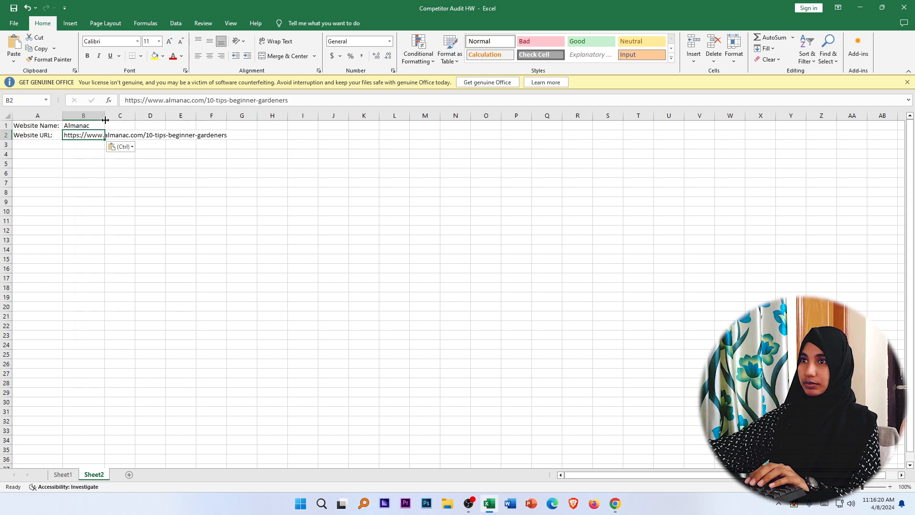
pyautogui.moveTo(105, 115); pyautogui.dragTo(234, 126)
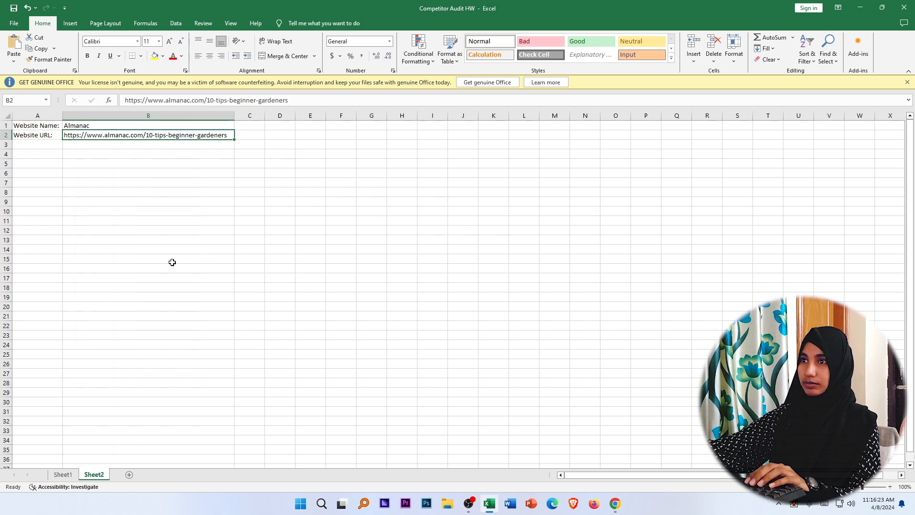
# Step: Start the audit table's header row with "Title" in cell A7 and "Comment" in cell B7
pyautogui.click(46, 145)
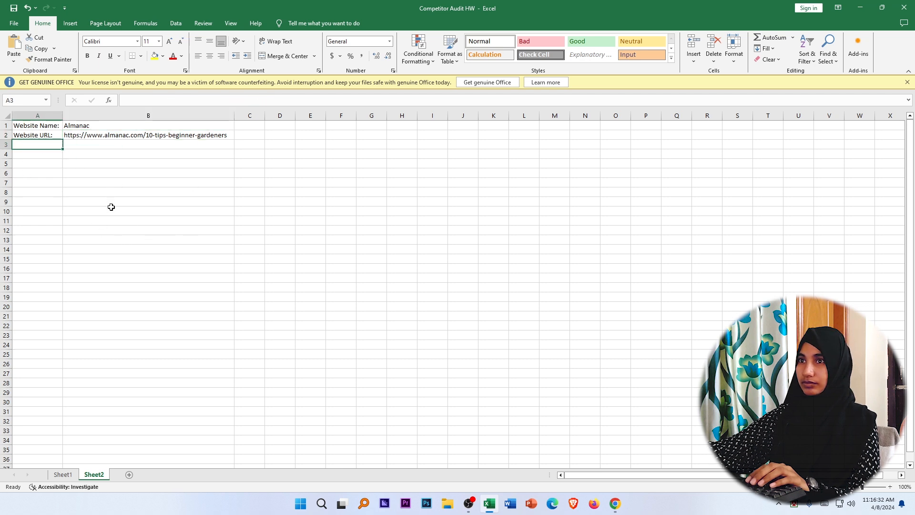
pyautogui.click(42, 185)
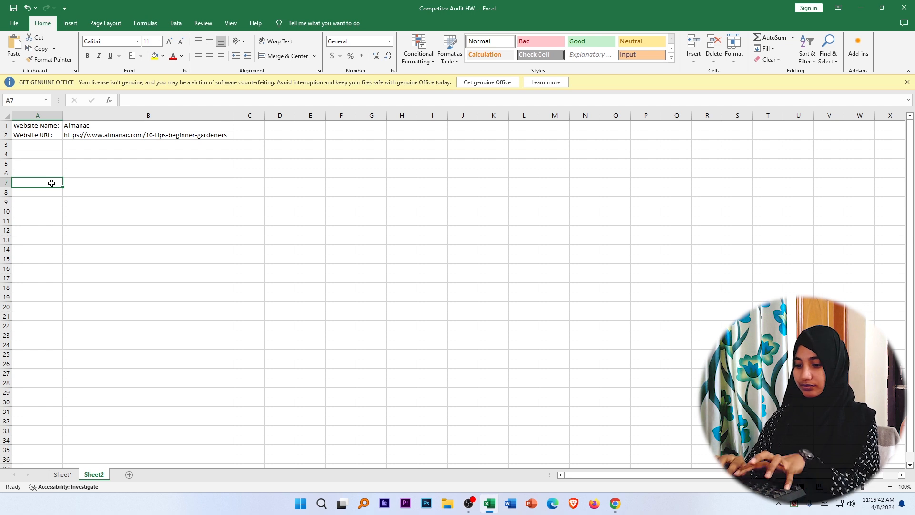
pyautogui.write('Title')
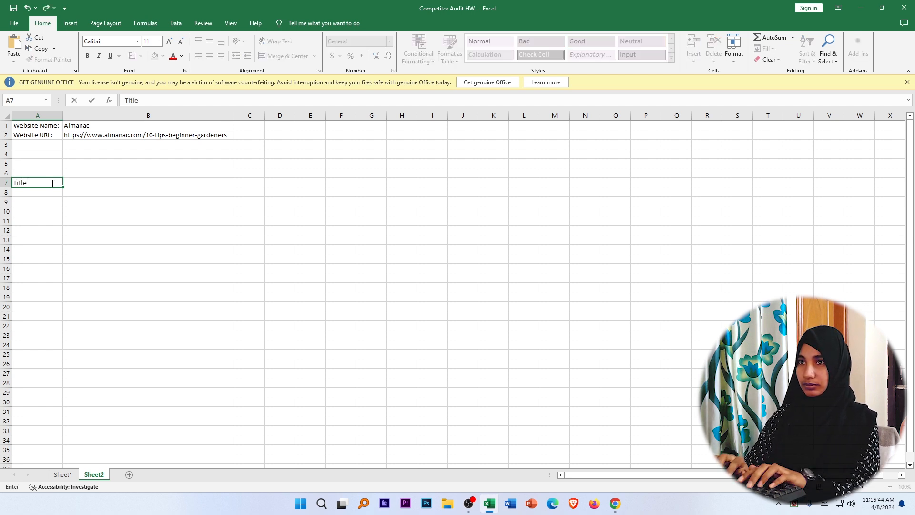
pyautogui.click(115, 181)
pyautogui.write('Comment')
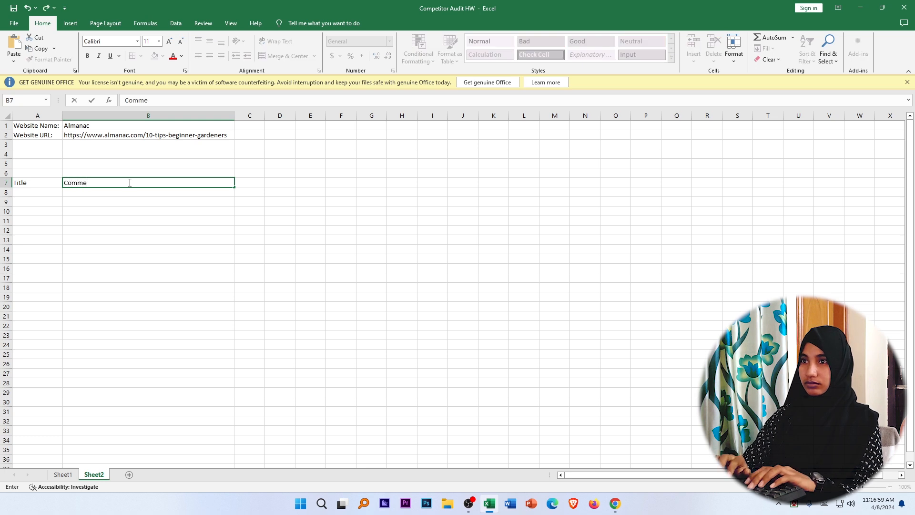
# Step: Add the headers "URL" in cell C7 and "Comment" in cell D7, and widen columns C and D
pyautogui.click(257, 181)
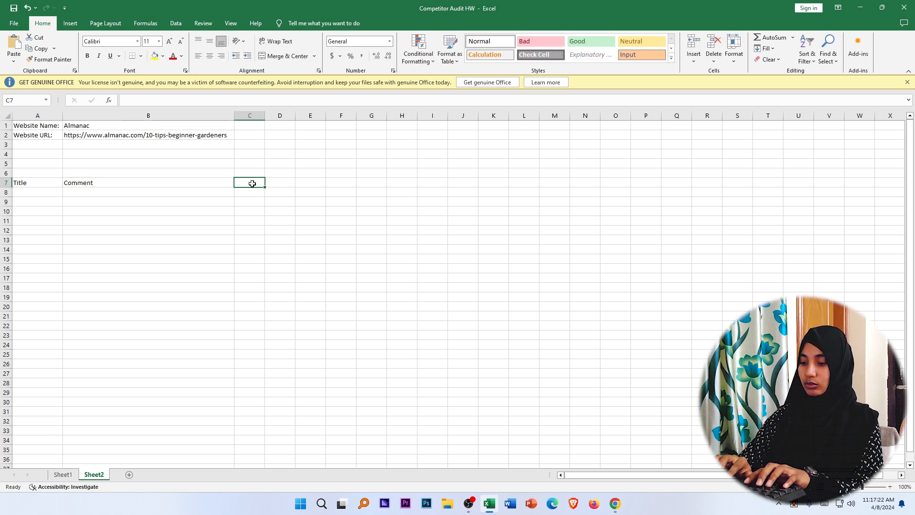
pyautogui.write('UR')
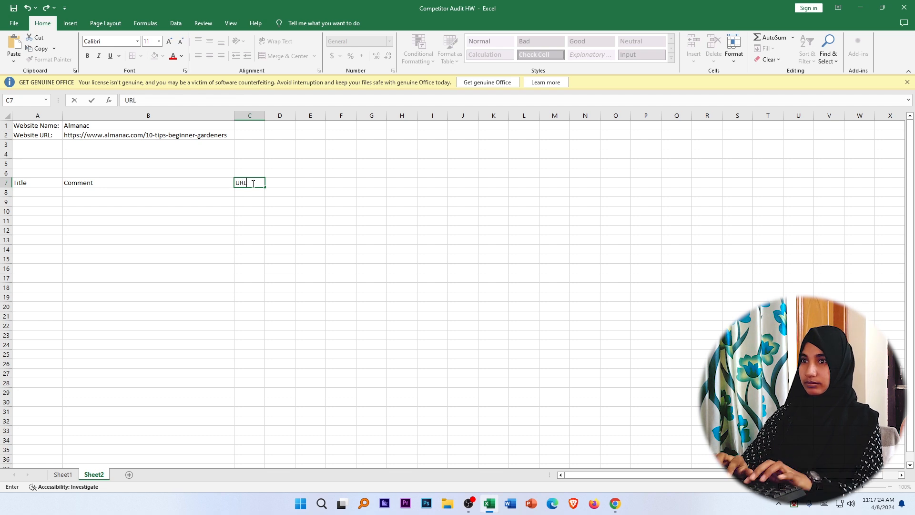
pyautogui.write('L')
pyautogui.click(288, 183)
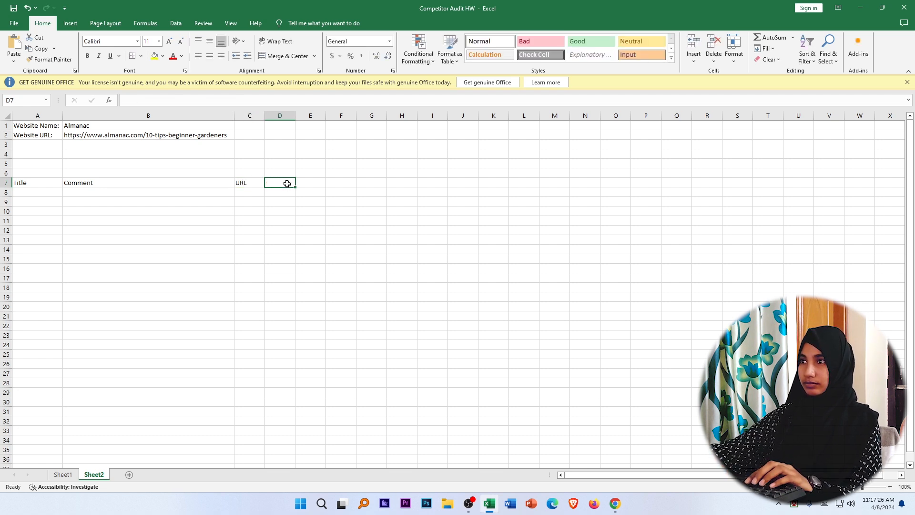
pyautogui.write('Co')
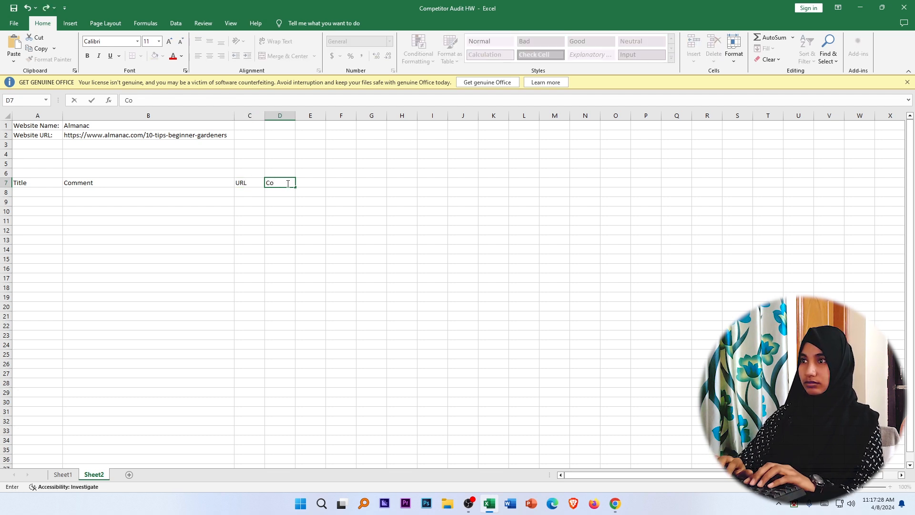
pyautogui.write('mment')
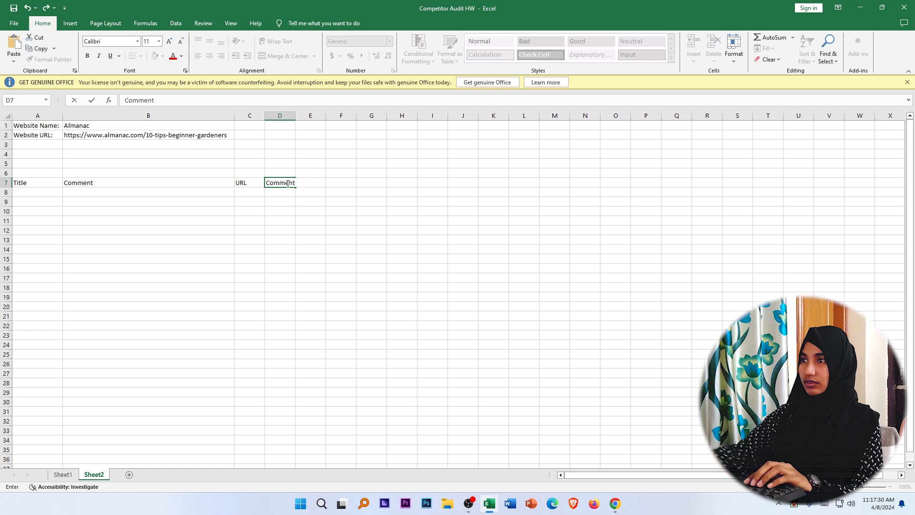
pyautogui.click(288, 115)
pyautogui.moveTo(295, 115); pyautogui.dragTo(412, 115)
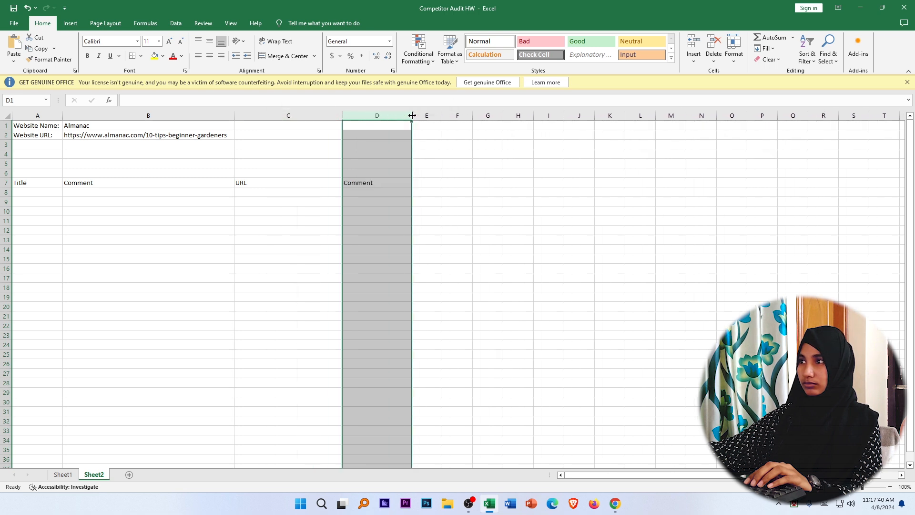
# Step: Enter the header "Meta Description" in cell E7 and widen column E to fit it
pyautogui.click(426, 125)
pyautogui.click(420, 181)
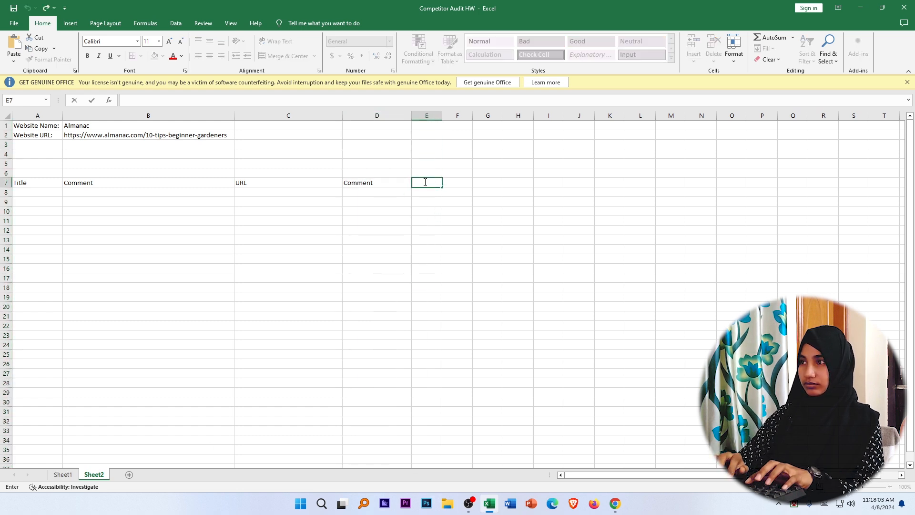
pyautogui.write('Me')
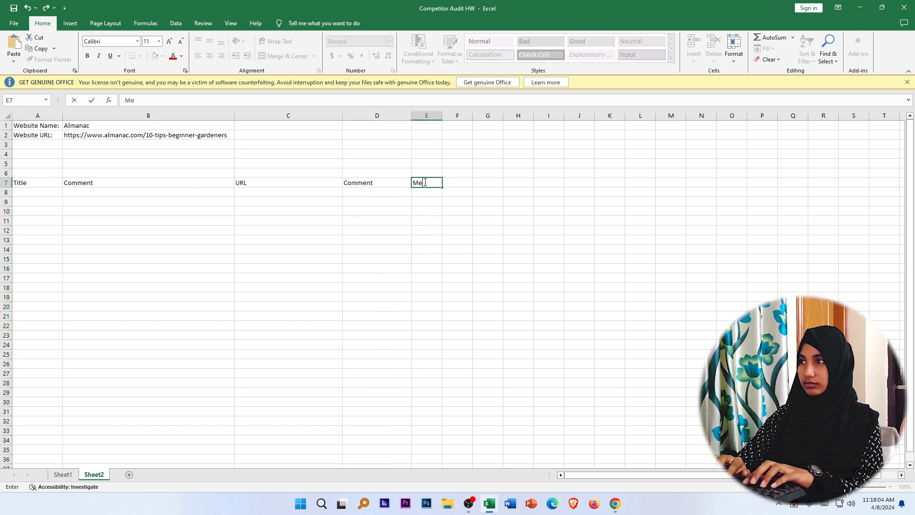
pyautogui.write('ta')
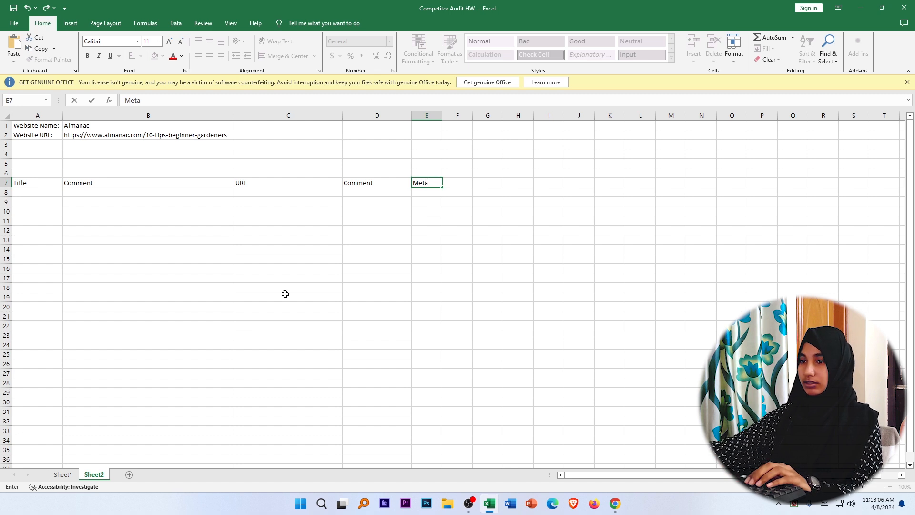
pyautogui.click(435, 181)
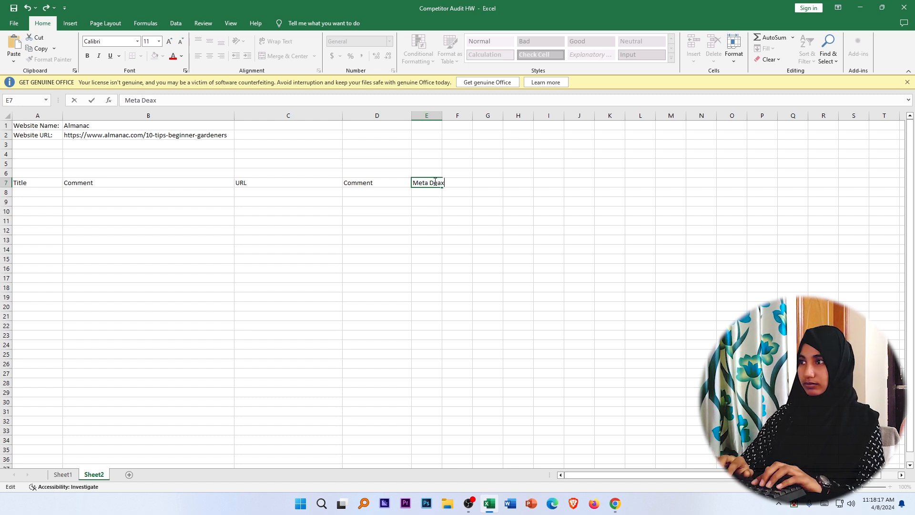
pyautogui.write('Deax')
pyautogui.press('BackSpace')
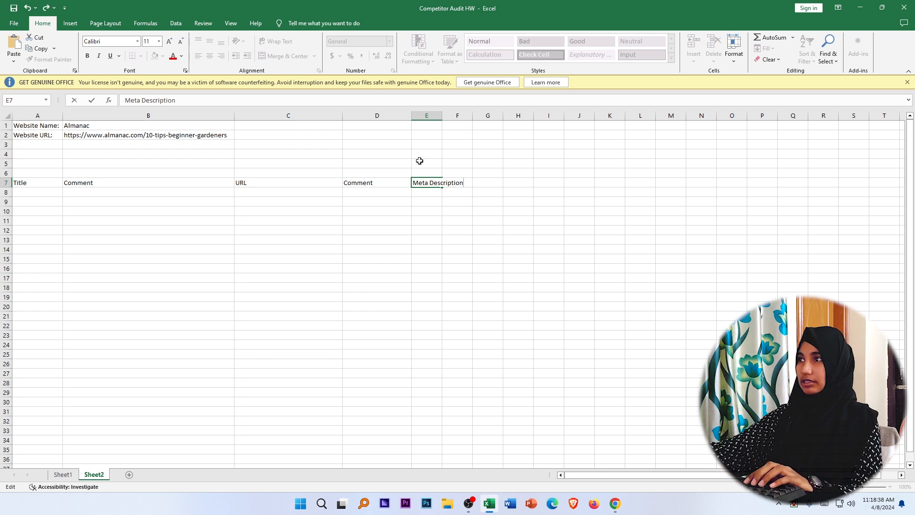
pyautogui.click(429, 125)
pyautogui.click(437, 115)
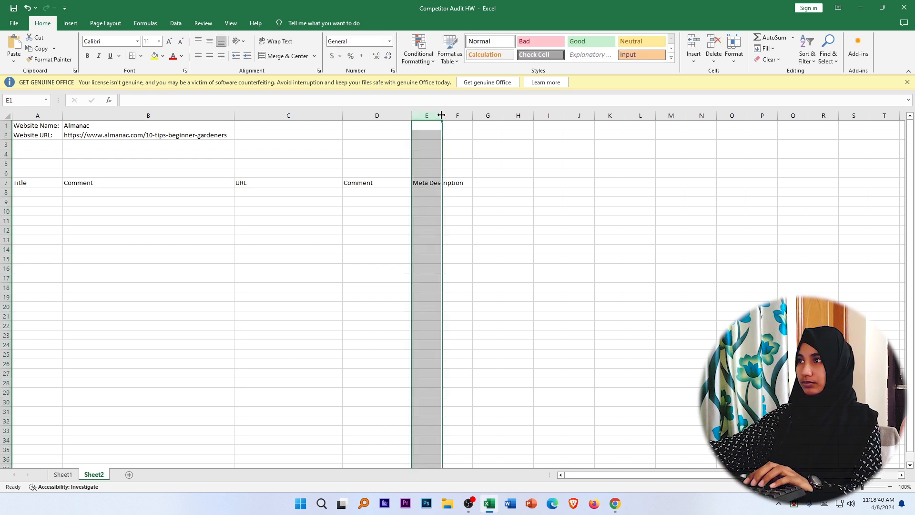
pyautogui.moveTo(441, 115); pyautogui.dragTo(473, 116)
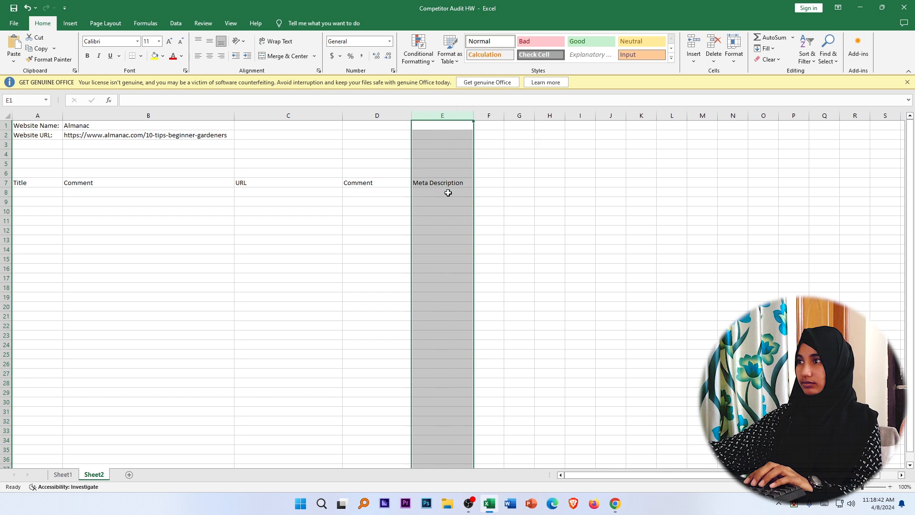
# Step: Enter the header "Comment" in cell F7 and widen column F
pyautogui.click(492, 184)
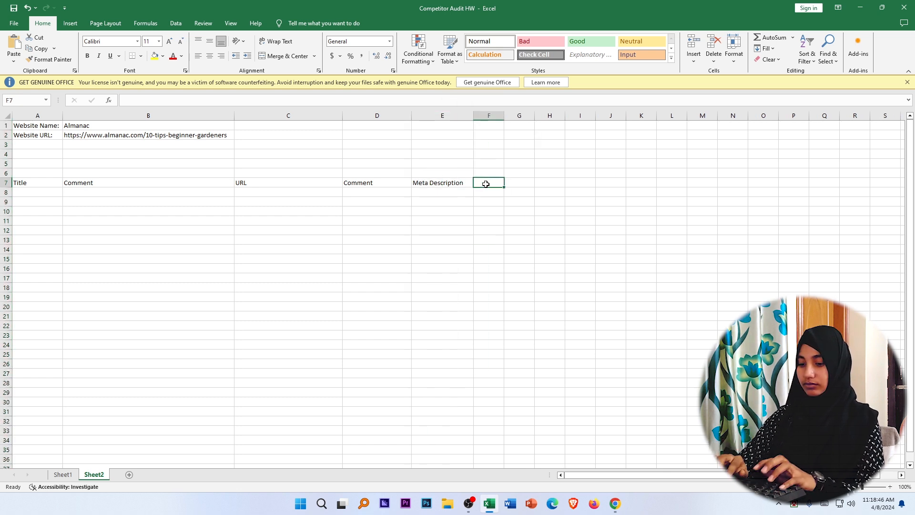
pyautogui.write('Comment')
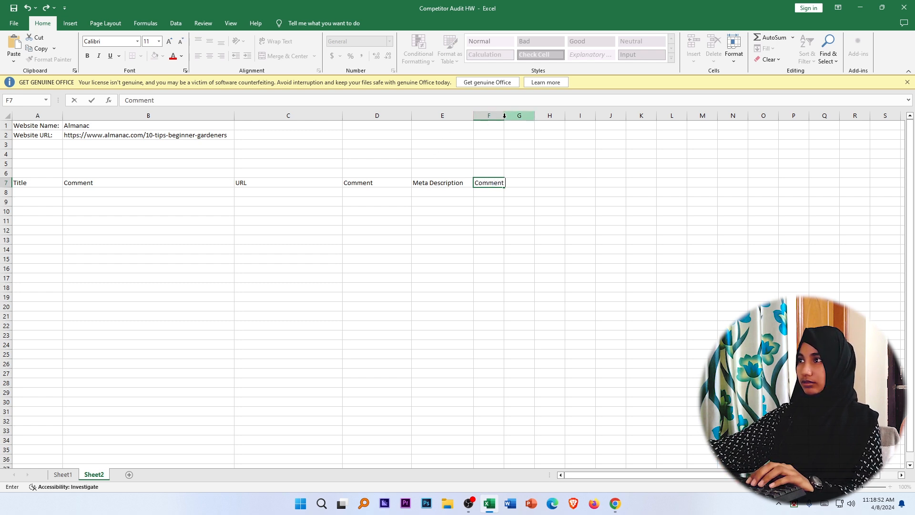
pyautogui.click(503, 115)
pyautogui.moveTo(504, 115); pyautogui.dragTo(529, 118)
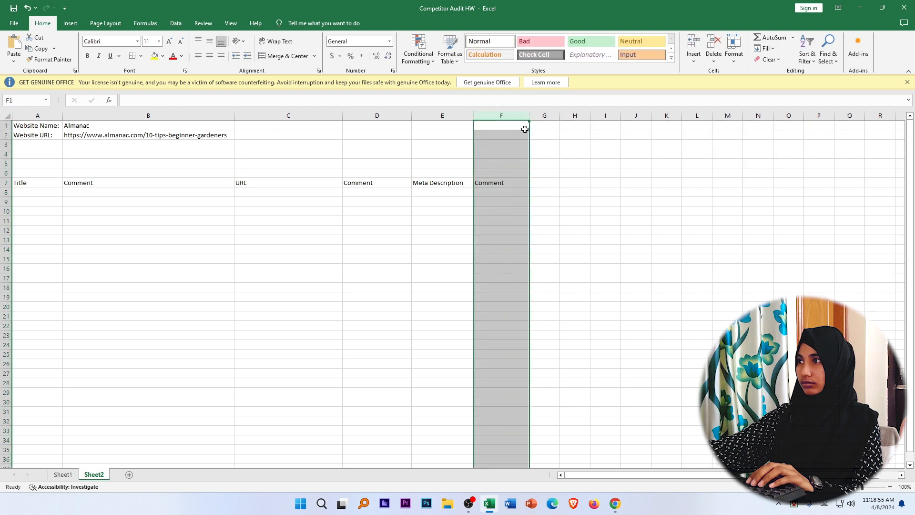
# Step: Enter the header "Heading Tag" in cell G7 and widen column G to fit it
pyautogui.click(545, 183)
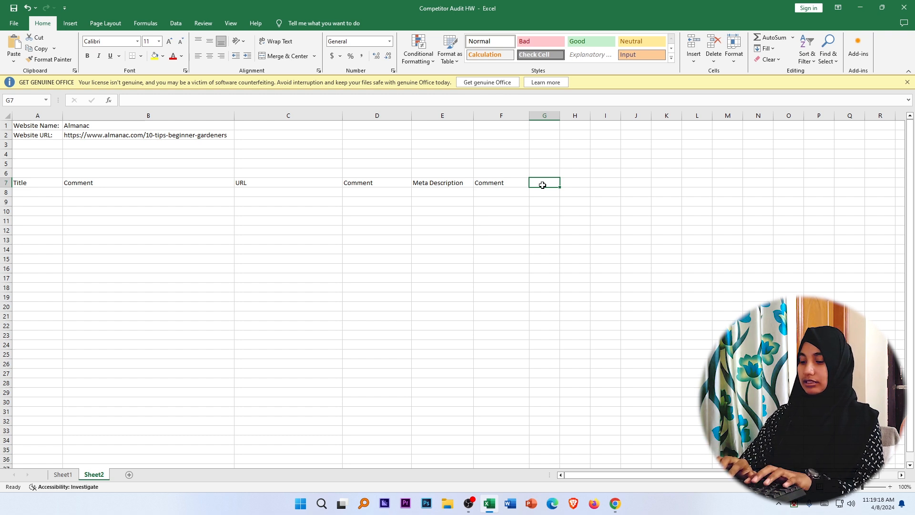
pyautogui.write('He')
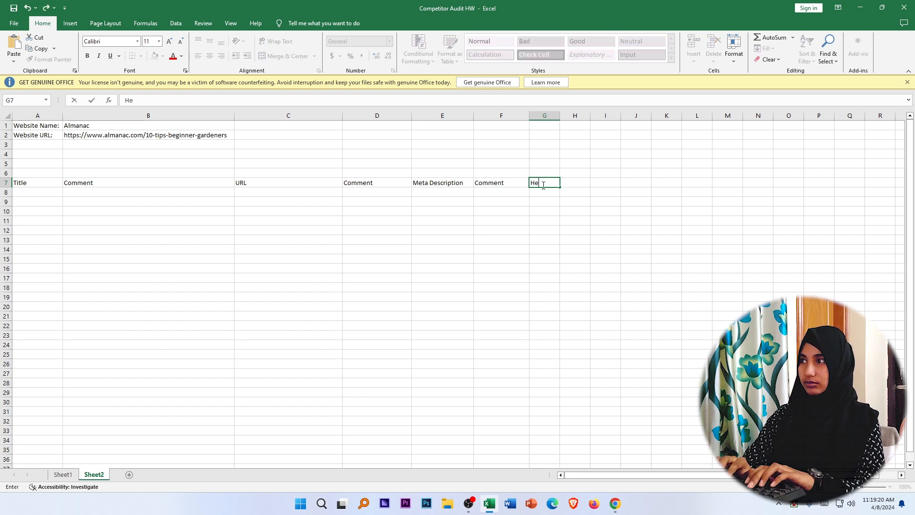
pyautogui.write('ading ')
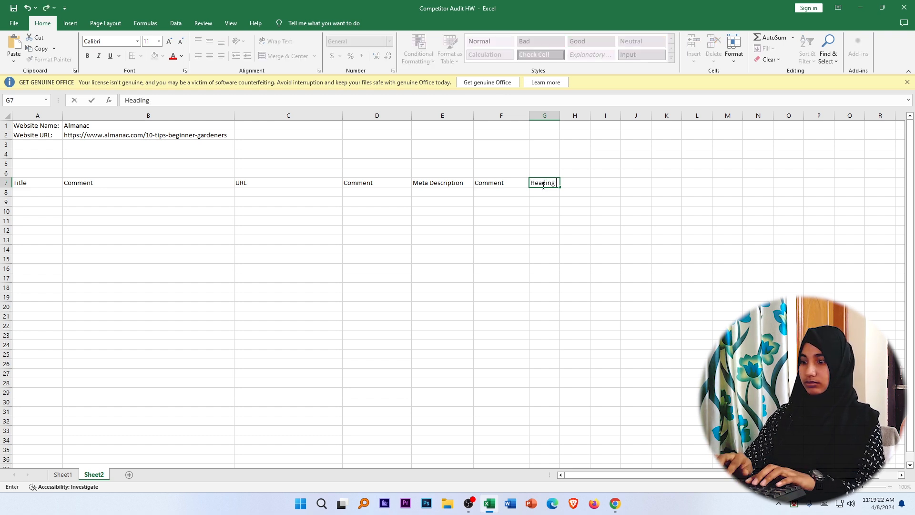
pyautogui.write('Ta')
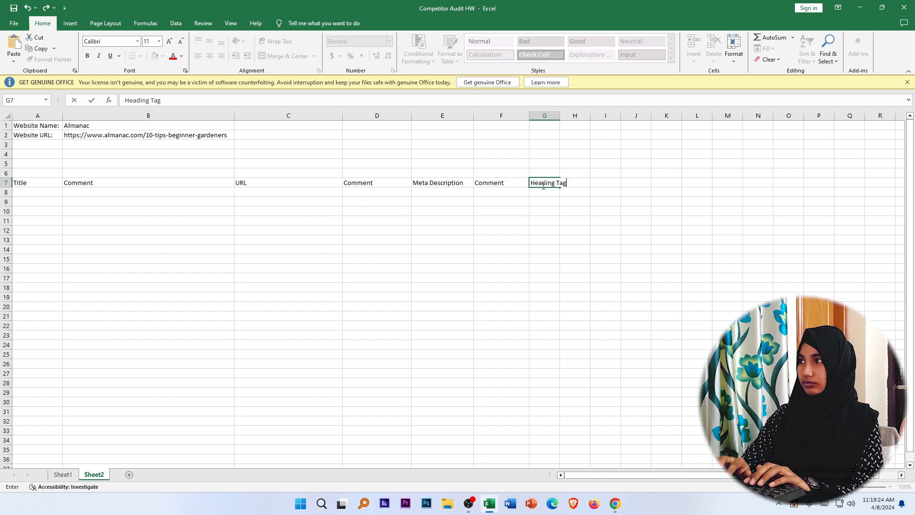
pyautogui.write('g')
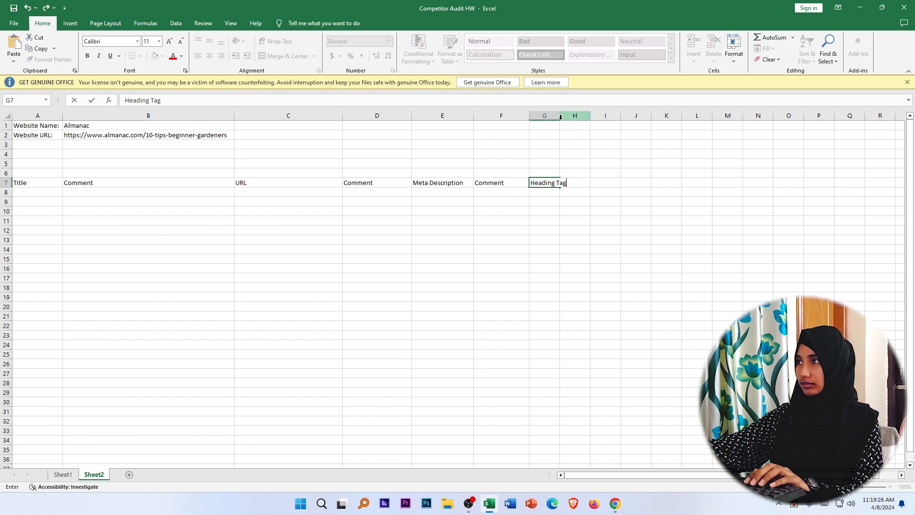
pyautogui.click(552, 115)
pyautogui.moveTo(558, 116); pyautogui.dragTo(591, 116)
# Step: Enter the header "Comment" in cell H7 and widen column H
pyautogui.click(603, 186)
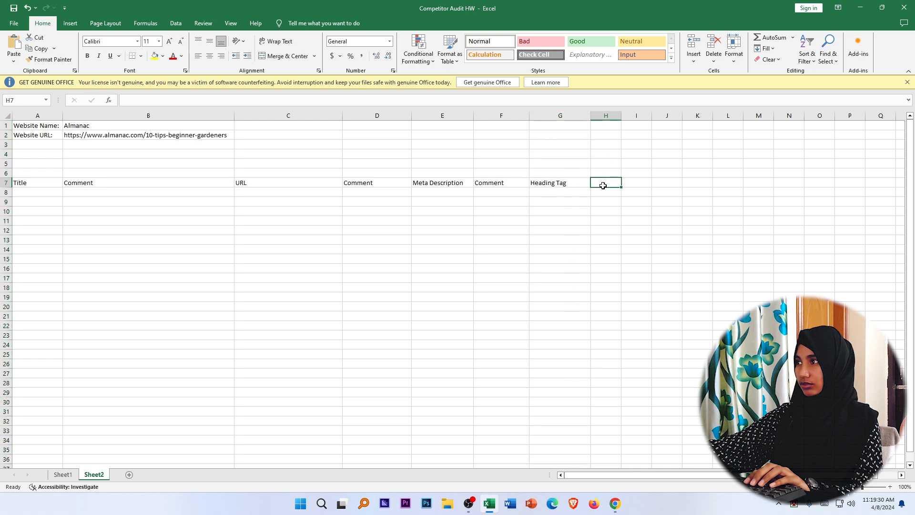
pyautogui.write('Co')
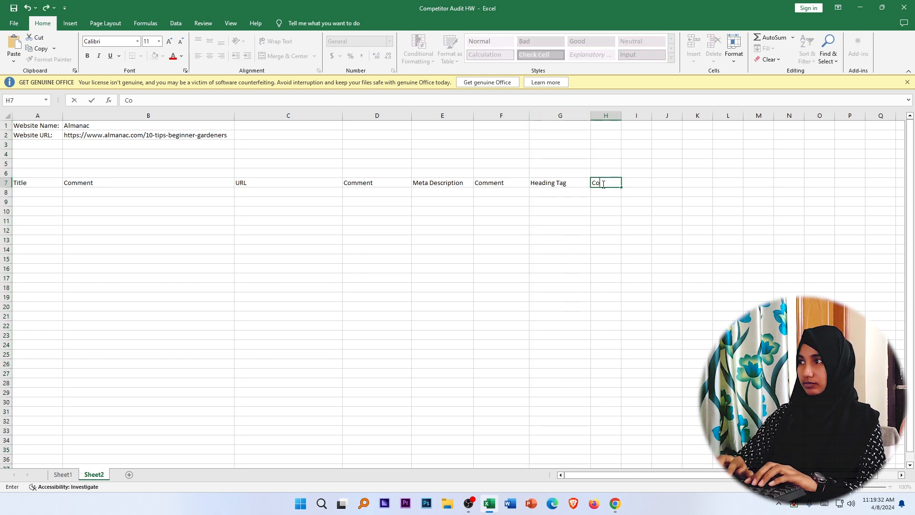
pyautogui.write('mment')
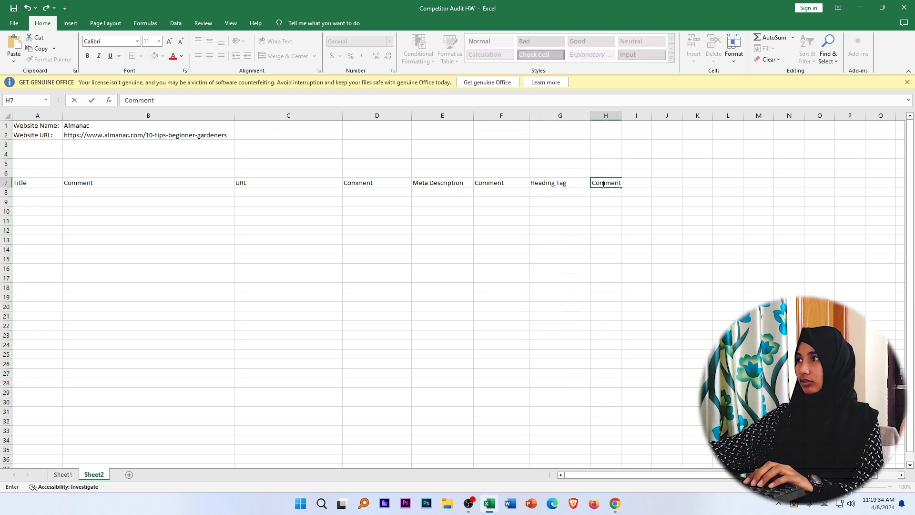
pyautogui.click(619, 115)
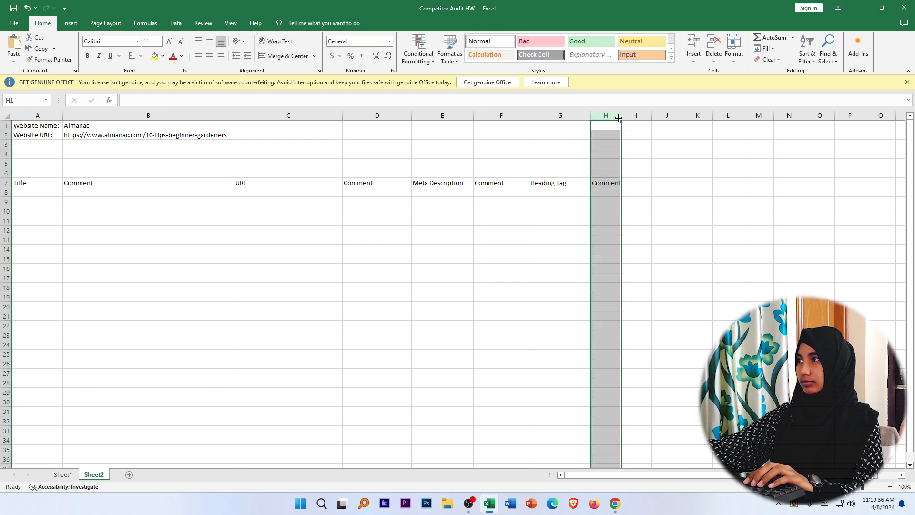
pyautogui.moveTo(622, 116); pyautogui.dragTo(647, 115)
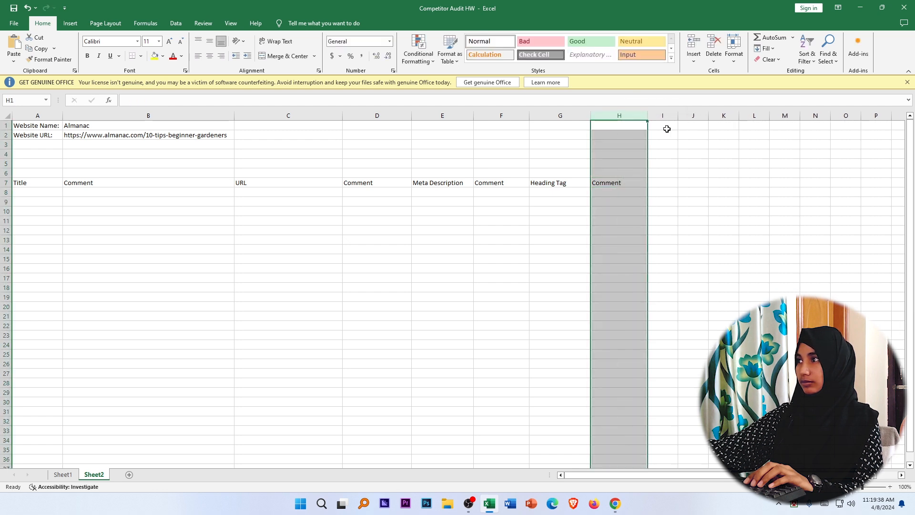
# Step: Enter the header "Image All Text" in cell I7 and widen column I to fit it
pyautogui.click(662, 185)
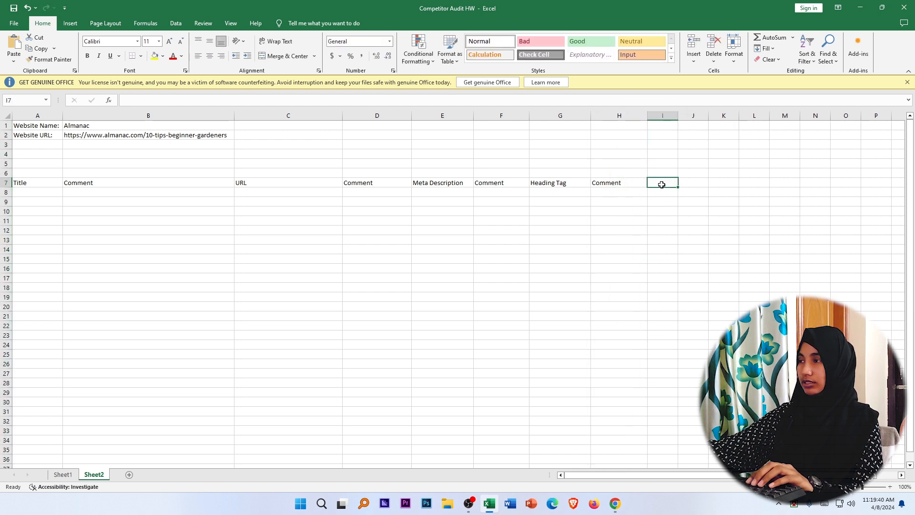
pyautogui.write('Image All Text')
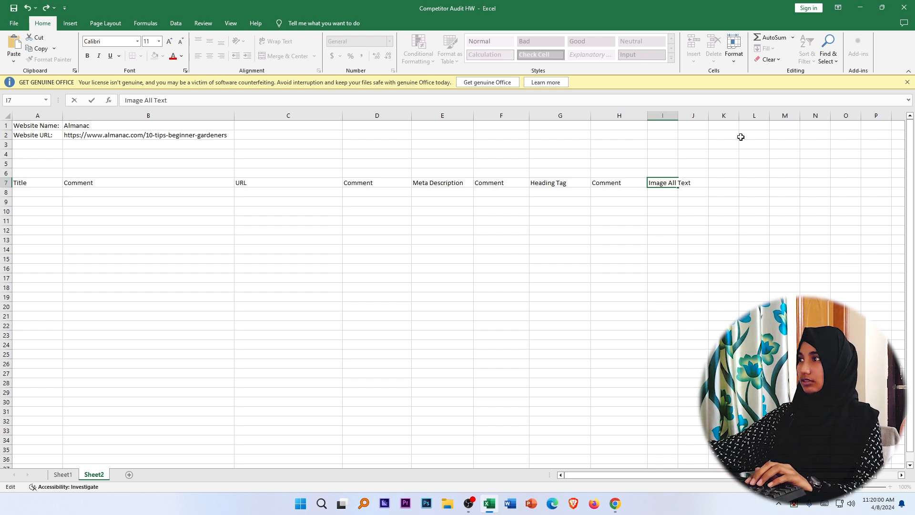
pyautogui.click(675, 115)
pyautogui.moveTo(678, 115); pyautogui.dragTo(700, 116)
# Step: Enter the header "Comment" in cell J7 and widen column J
pyautogui.click(716, 182)
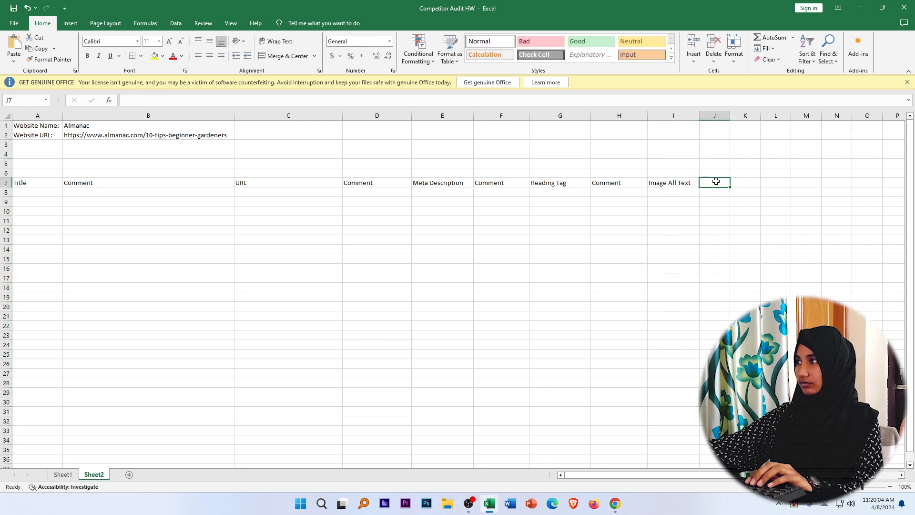
pyautogui.write('Co')
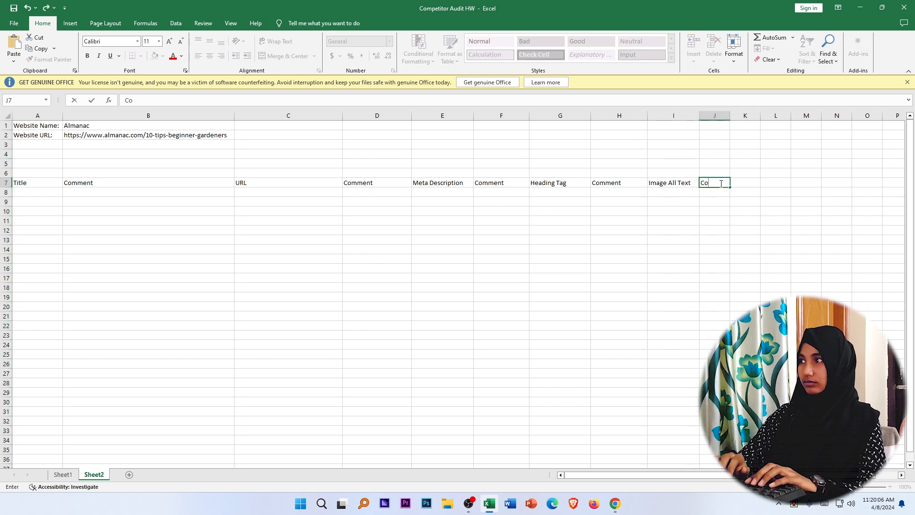
pyautogui.write('mme')
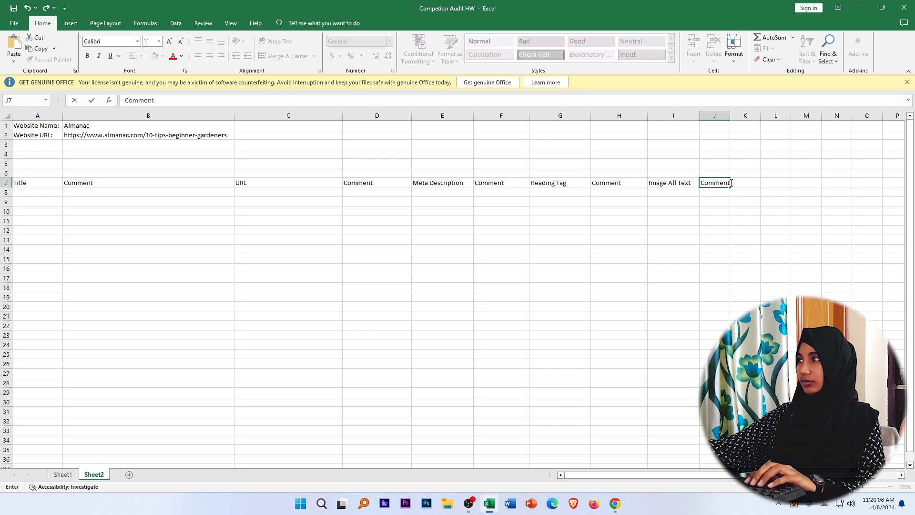
pyautogui.write('nt')
pyautogui.click(725, 115)
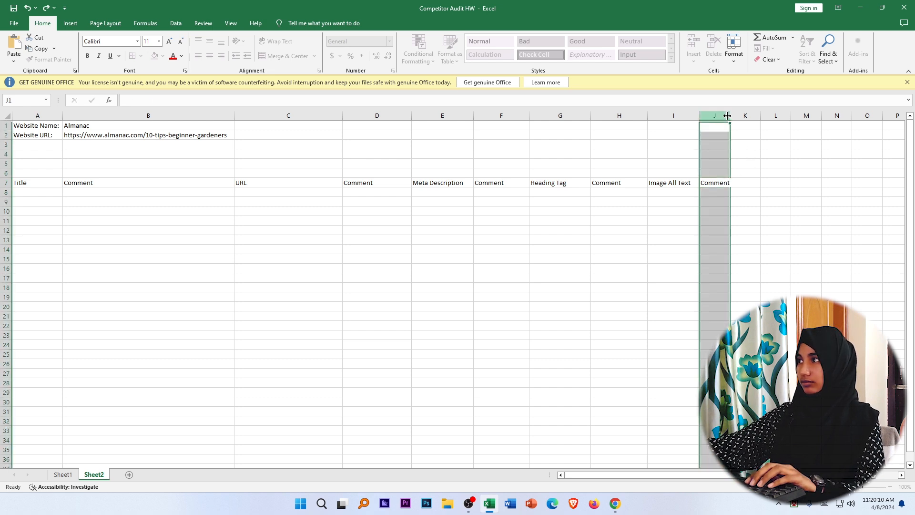
pyautogui.moveTo(728, 115); pyautogui.dragTo(744, 116)
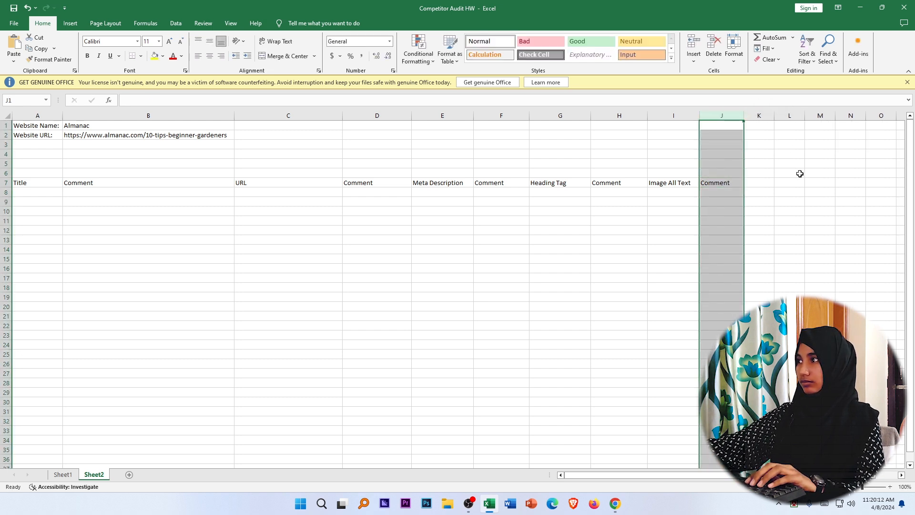
# Step: Add the headers "Content Length" in cell K7 and "Comment" in cell L7, widening column K to fit
pyautogui.click(763, 183)
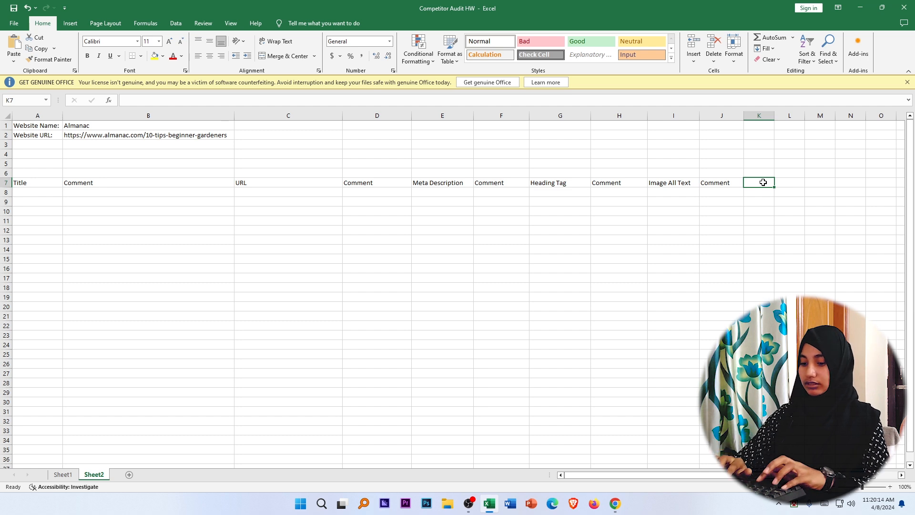
pyautogui.write('Content Length')
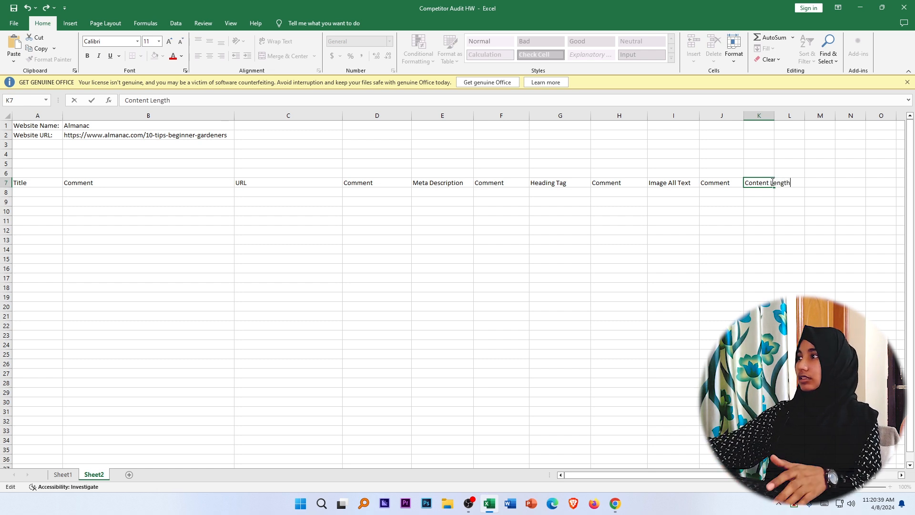
pyautogui.click(769, 116)
pyautogui.moveTo(775, 115); pyautogui.dragTo(796, 117)
pyautogui.click(810, 184)
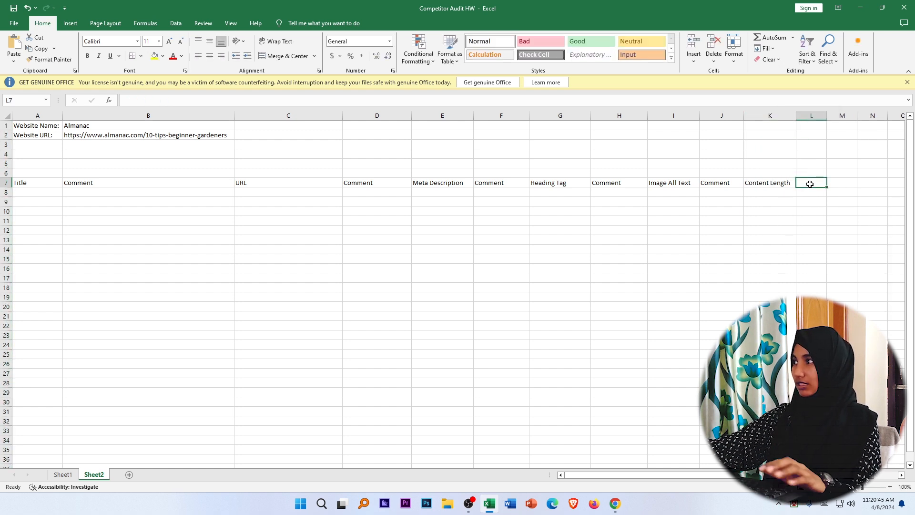
pyautogui.write('Comment')
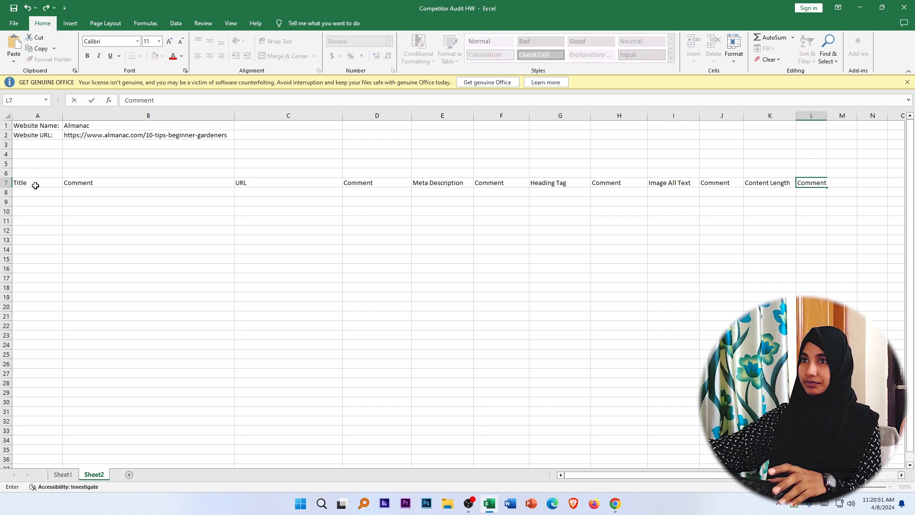
# Step: Fill the header row A7:L7 with a light orange theme color
pyautogui.moveTo(36, 186); pyautogui.dragTo(810, 185)
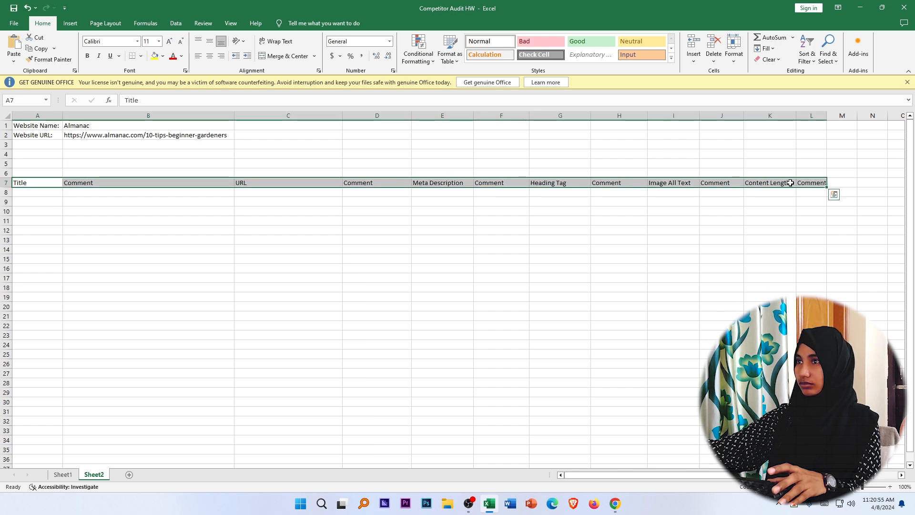
pyautogui.click(163, 57)
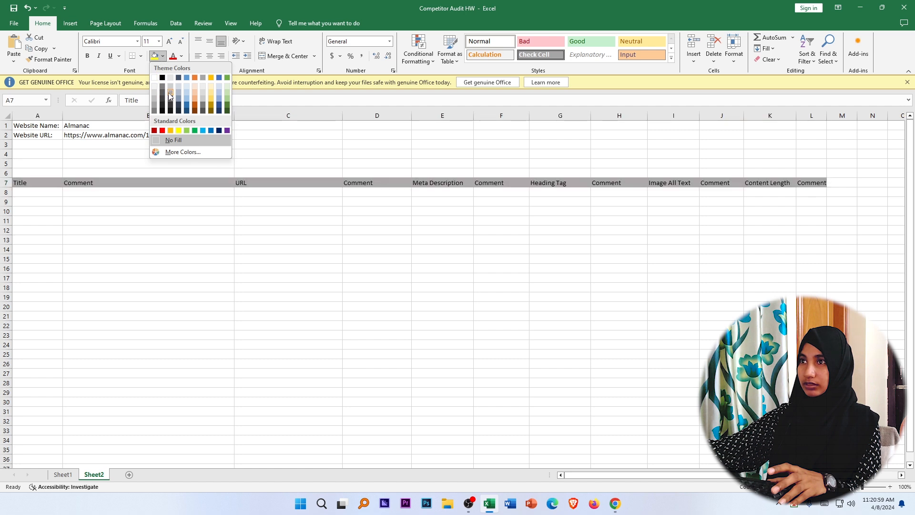
pyautogui.click(197, 99)
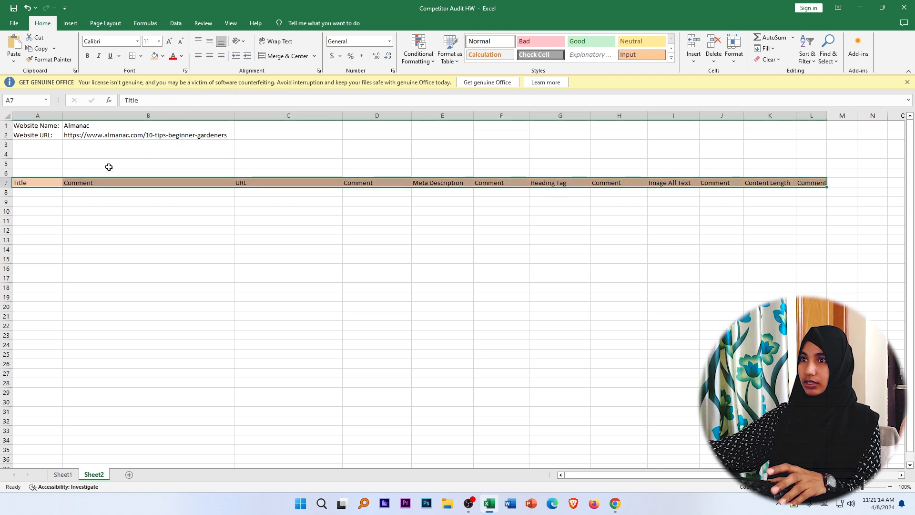
# Step: Enter the table title "On Page SEO Audit" in cell A6 above the header row
pyautogui.click(51, 168)
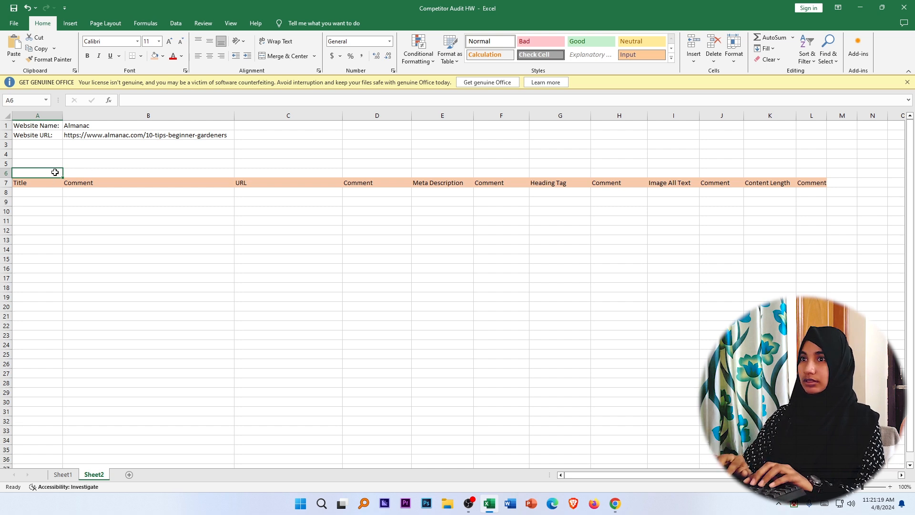
pyautogui.write('On Page')
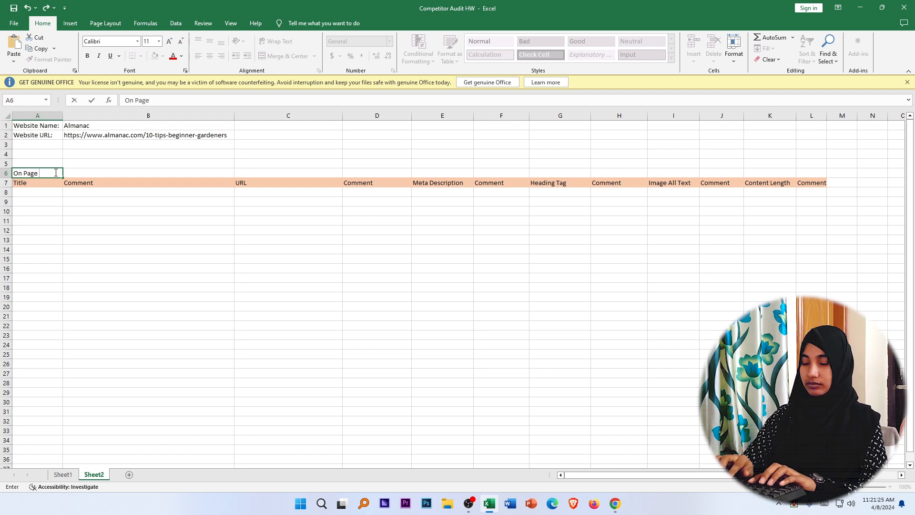
pyautogui.write(' SEO Audit')
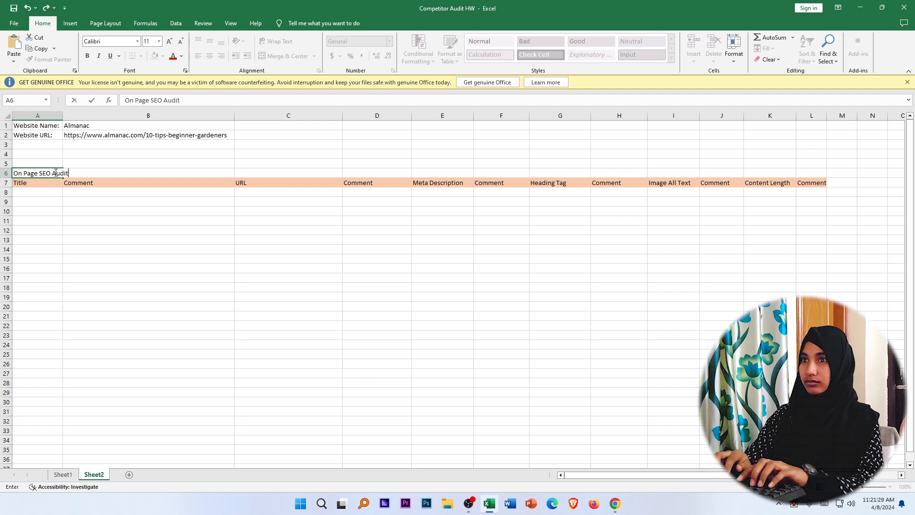
pyautogui.click(167, 227)
# Step: Merge and center the "On Page SEO Audit" title across cells A6:L6
pyautogui.moveTo(47, 173); pyautogui.dragTo(813, 172)
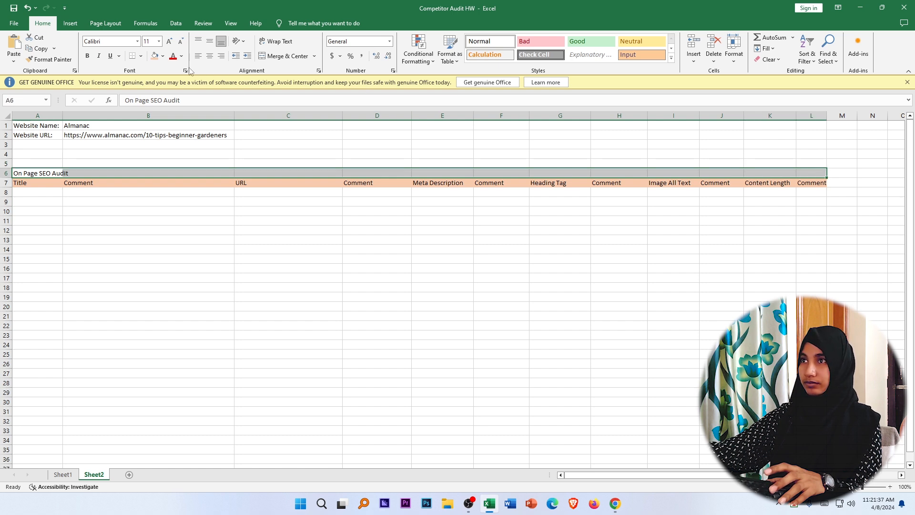
pyautogui.click(313, 57)
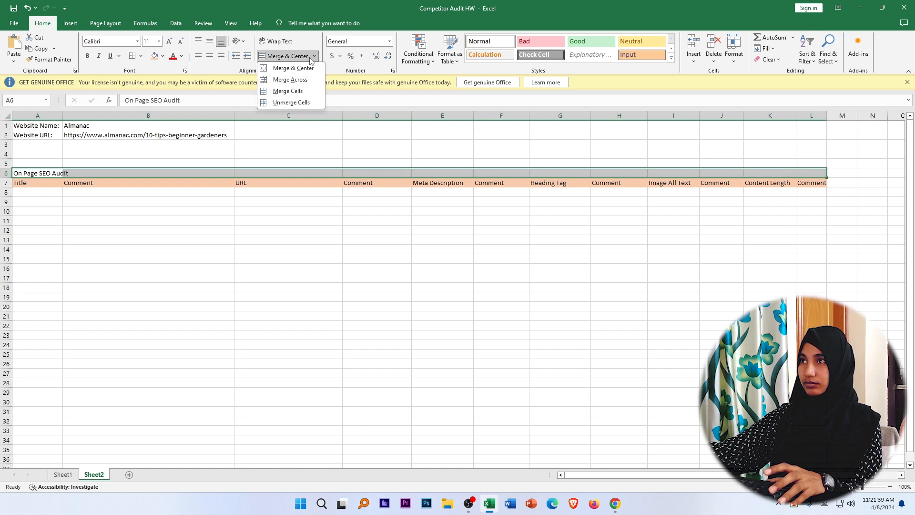
pyautogui.click(291, 68)
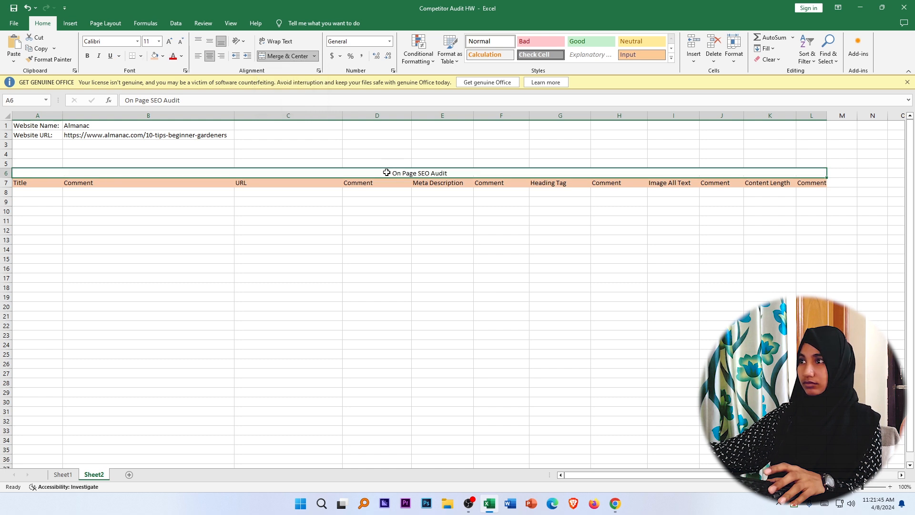
pyautogui.doubleClick(308, 172)
pyautogui.click(414, 210)
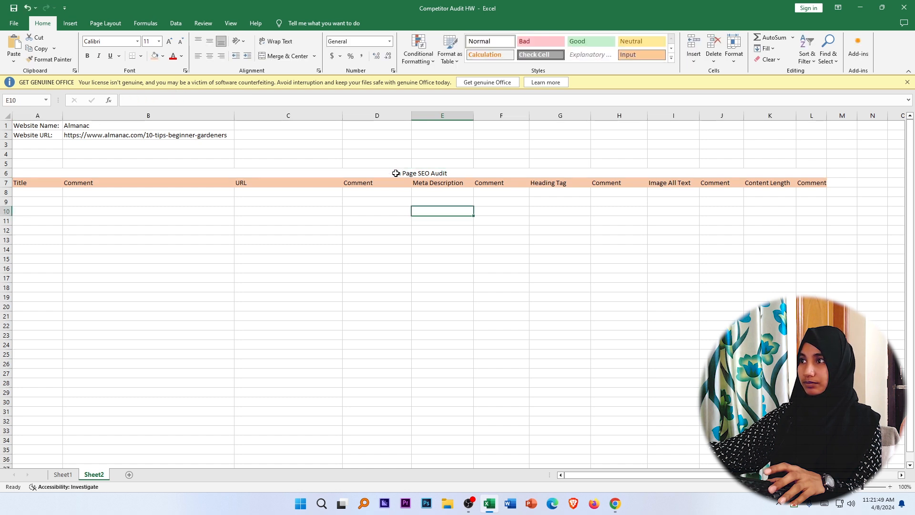
# Step: Fill the merged title row 6 with an orange one shade darker than the header row's fill
pyautogui.click(397, 172)
pyautogui.click(163, 56)
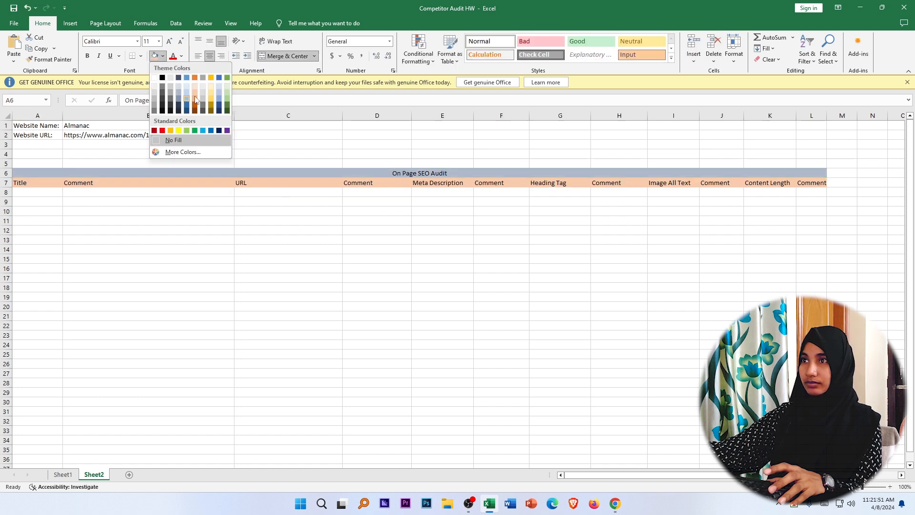
pyautogui.click(198, 104)
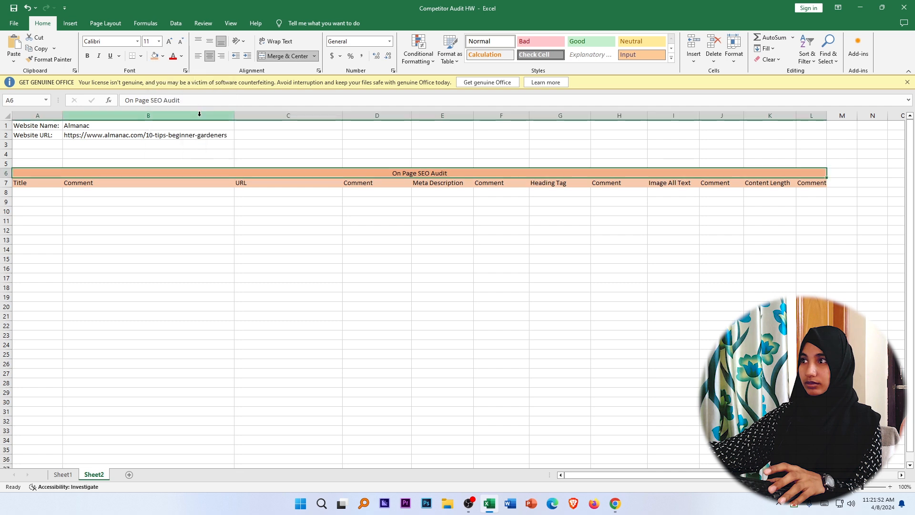
pyautogui.click(231, 220)
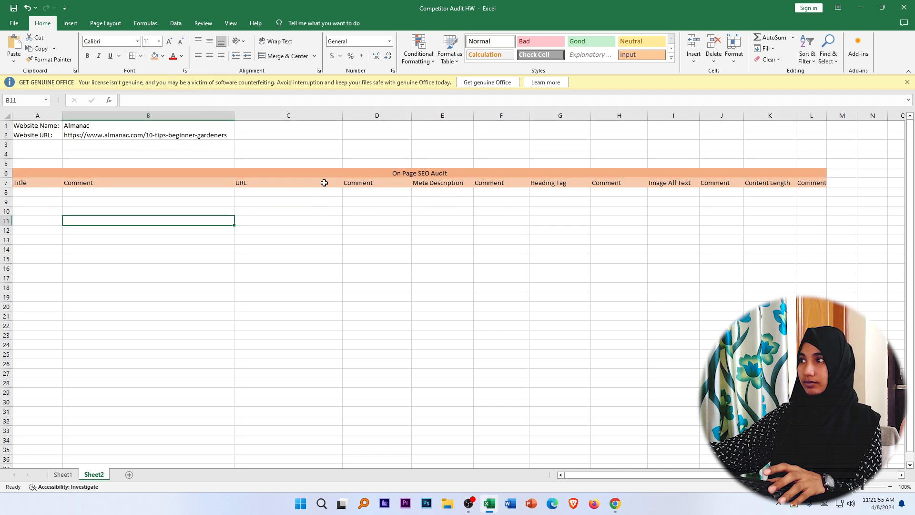
# Step: Make the header row A7:L7 bold and set its font size to 12
pyautogui.moveTo(30, 184); pyautogui.dragTo(803, 181)
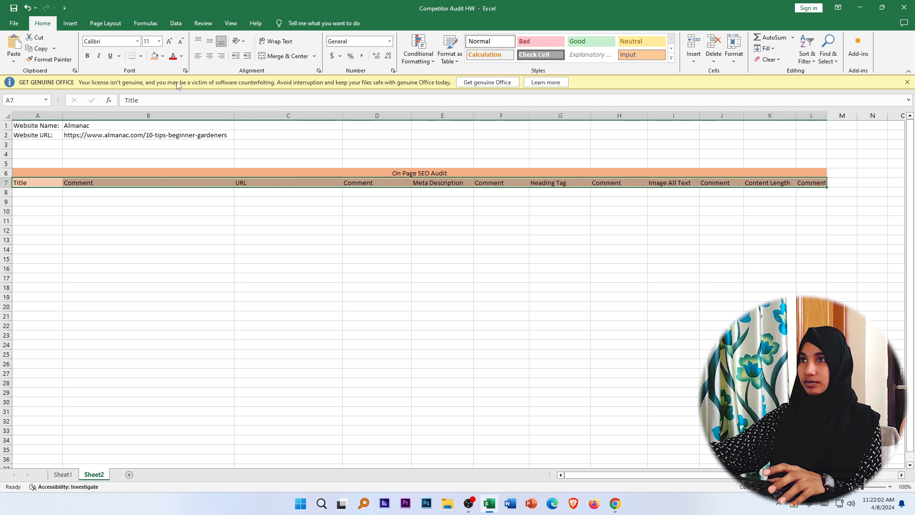
pyautogui.click(88, 56)
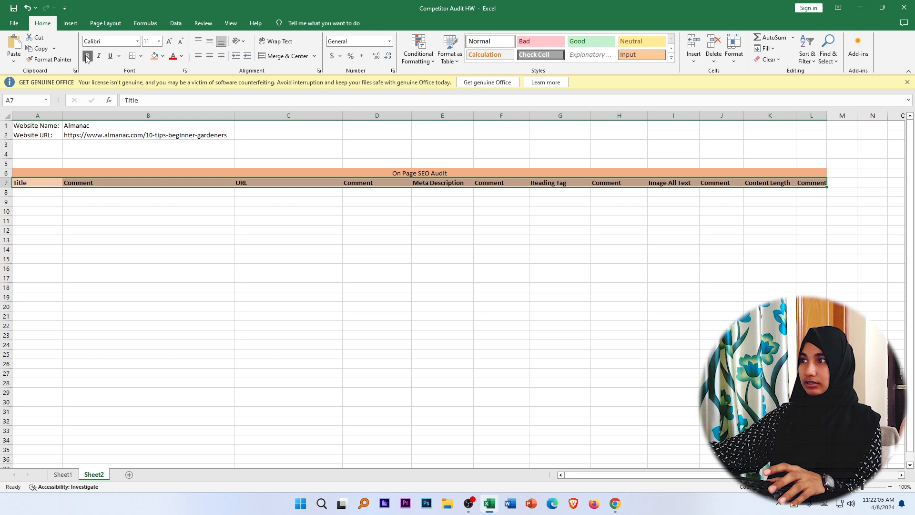
pyautogui.click(158, 42)
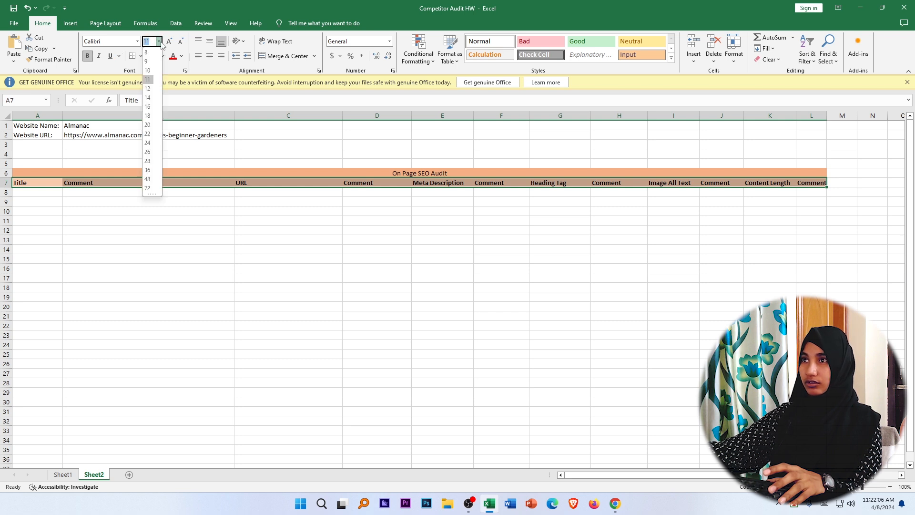
pyautogui.click(149, 89)
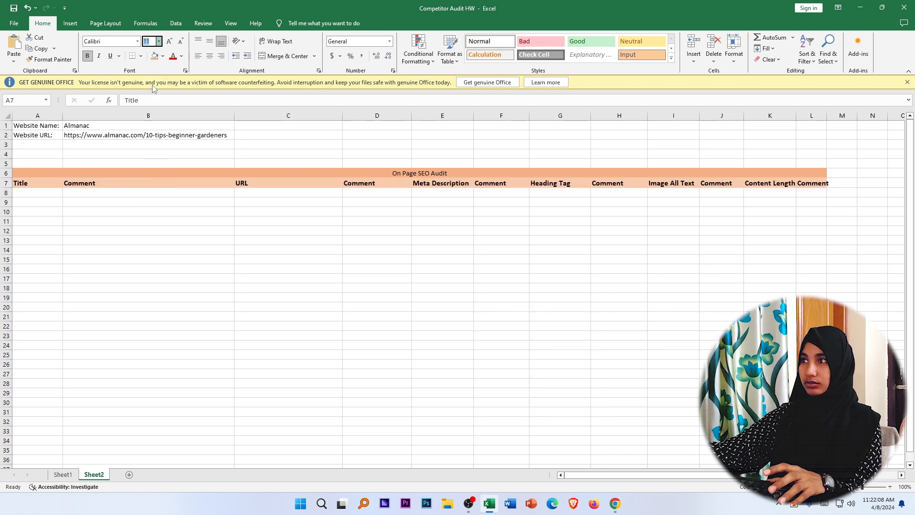
# Step: Make the merged "On Page SEO Audit" title bold and set its font size to 14
pyautogui.click(213, 170)
pyautogui.click(87, 56)
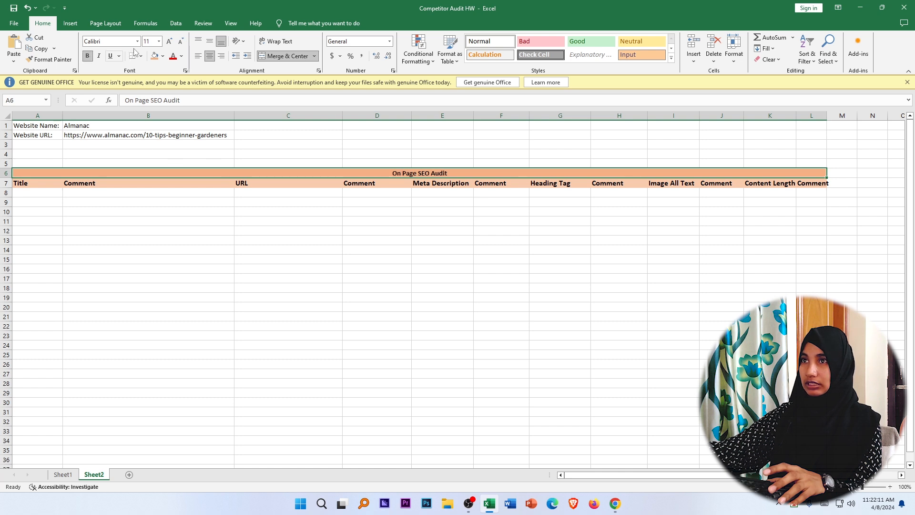
pyautogui.click(159, 42)
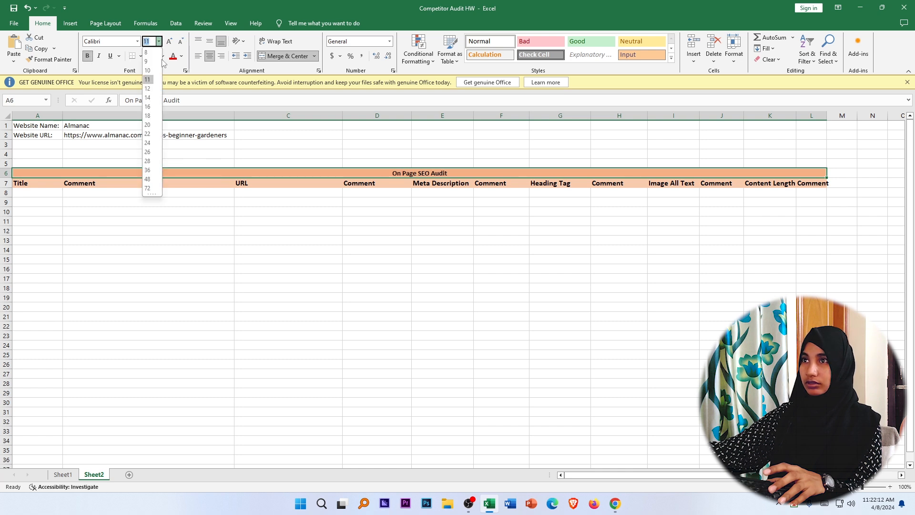
pyautogui.click(149, 97)
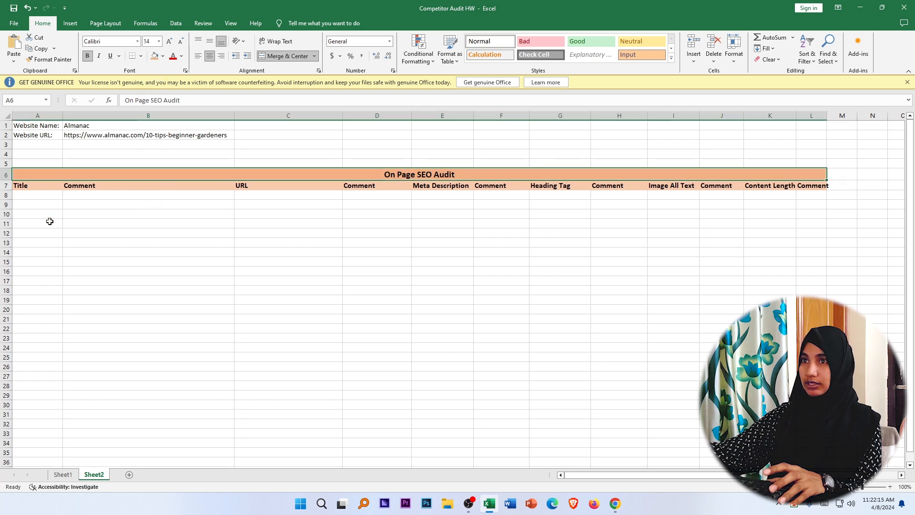
# Step: Widen column L so that its "Comment" header fits inside the cell
pyautogui.click(48, 203)
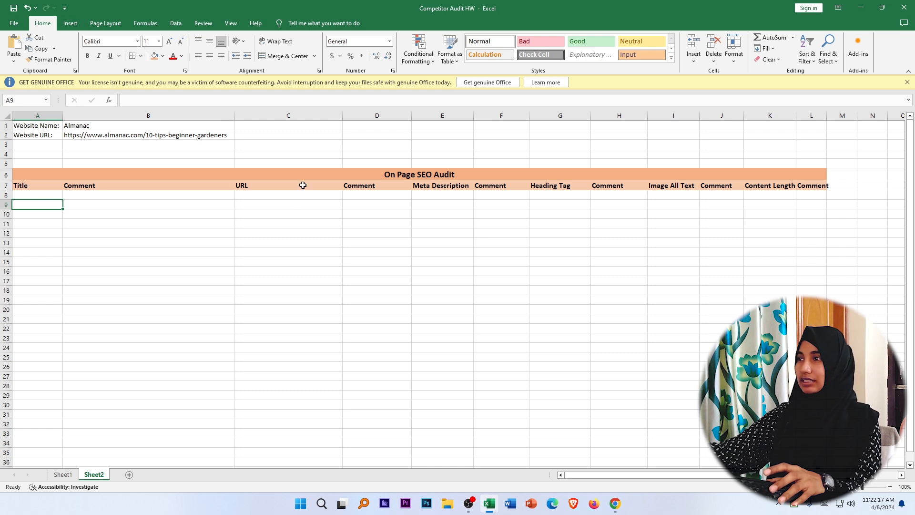
pyautogui.click(37, 195)
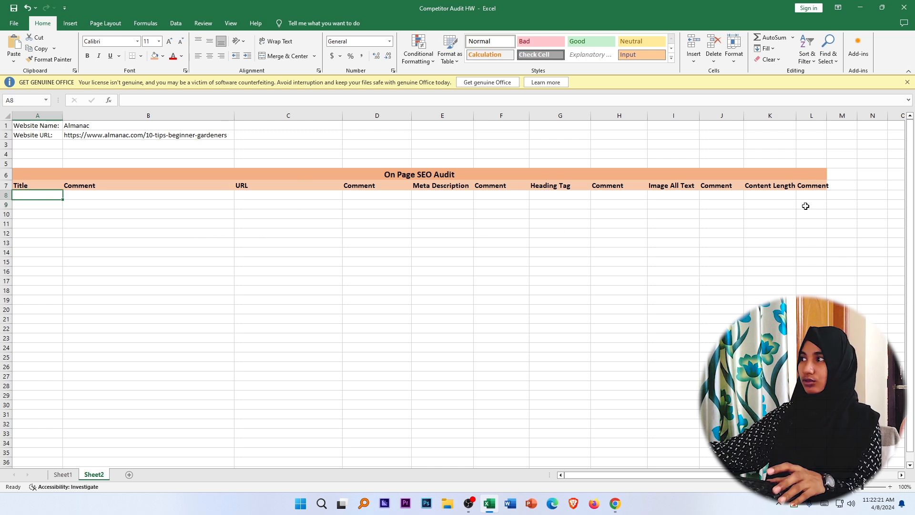
pyautogui.click(809, 117)
pyautogui.moveTo(828, 118); pyautogui.dragTo(842, 119)
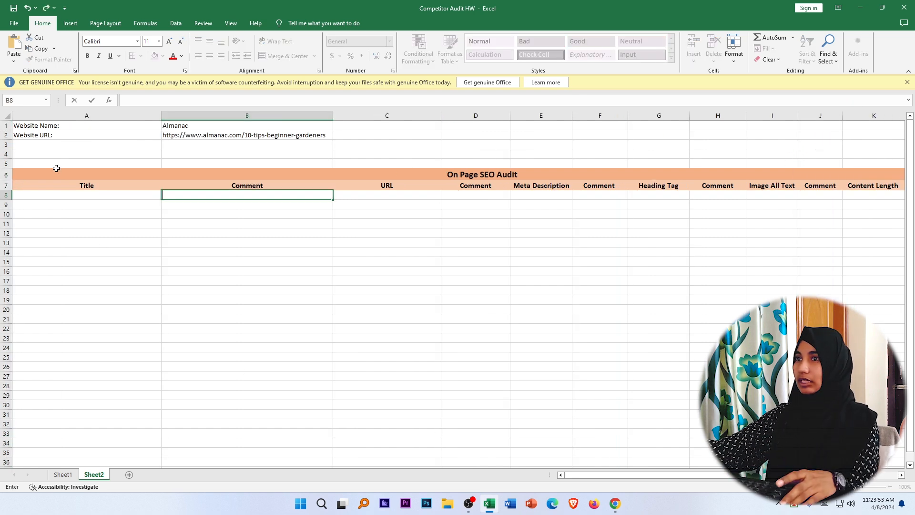
# Step: Switch to Chrome and copy the page title text from the Title row of the SEOquake diagnosis report
pyautogui.click(67, 196)
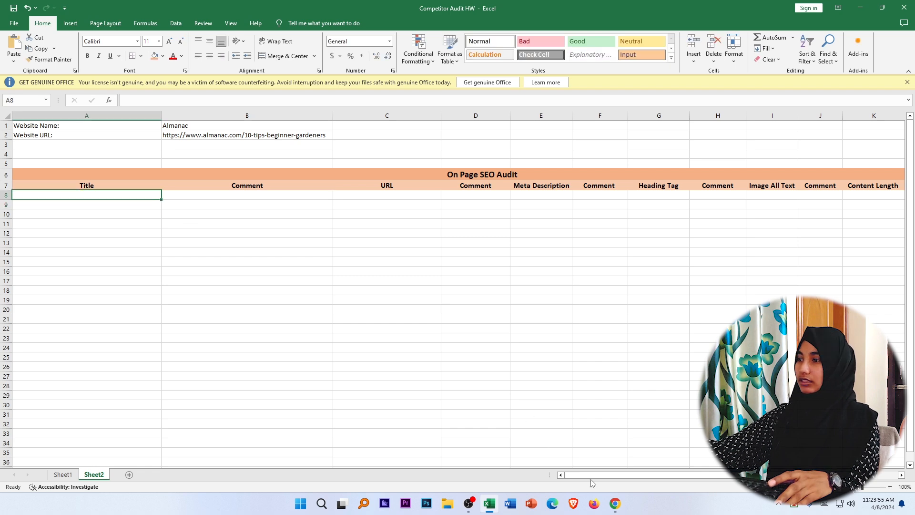
pyautogui.click(615, 503)
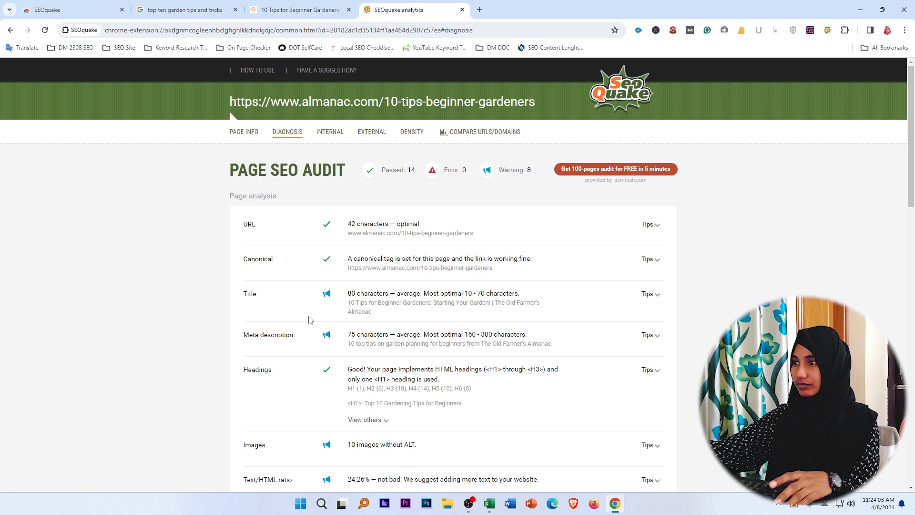
pyautogui.moveTo(349, 303); pyautogui.dragTo(359, 310)
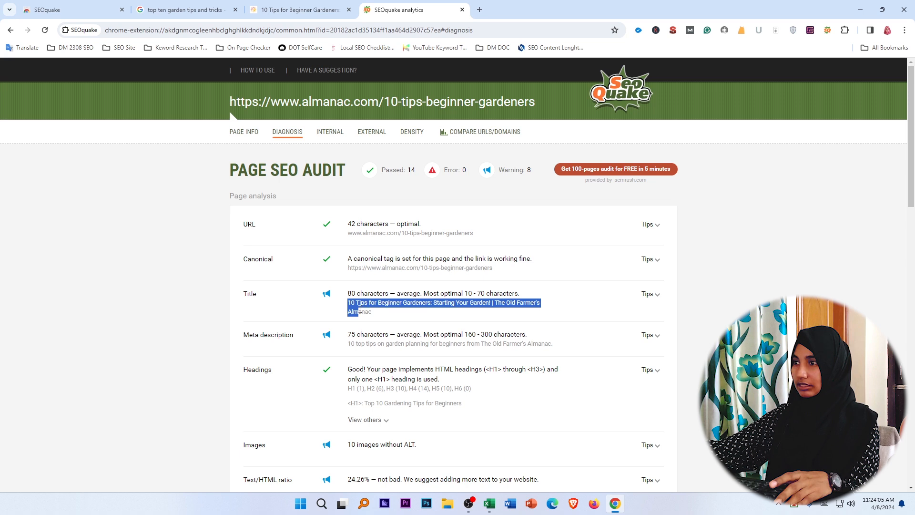
pyautogui.rightClick(367, 311)
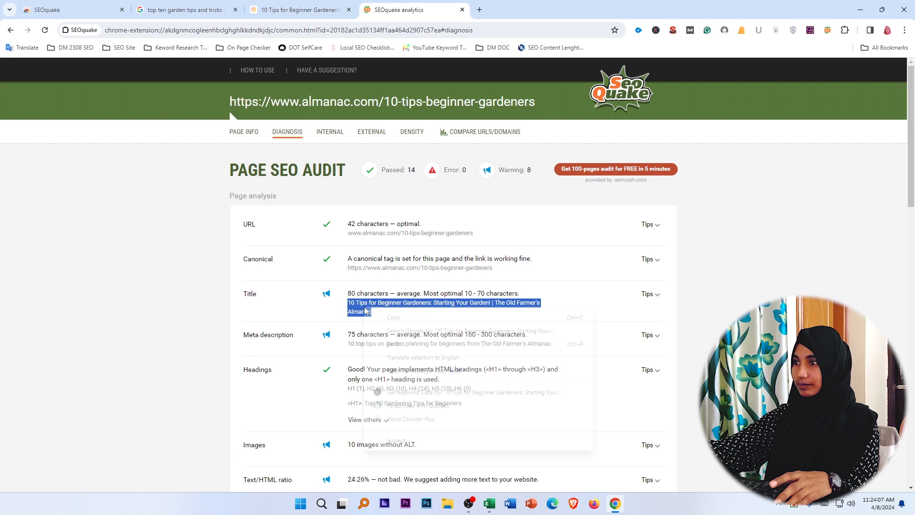
pyautogui.click(401, 318)
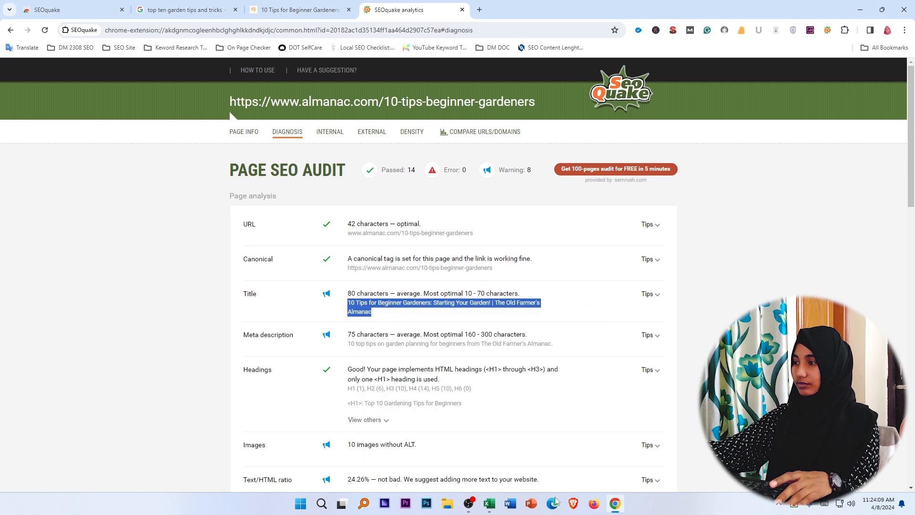
# Step: Paste the copied page title into cell A8 of the Excel audit table and widen column A to fit it
pyautogui.click(489, 503)
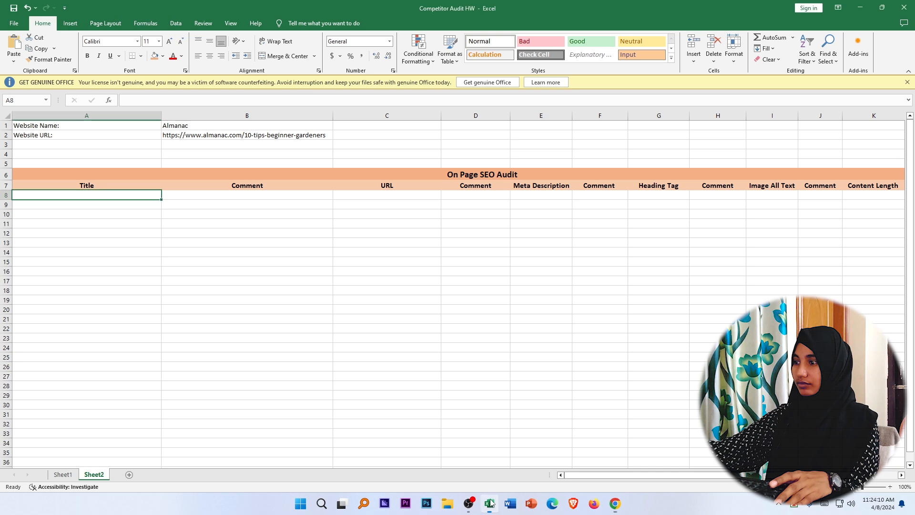
pyautogui.rightClick(93, 201)
pyautogui.click(117, 250)
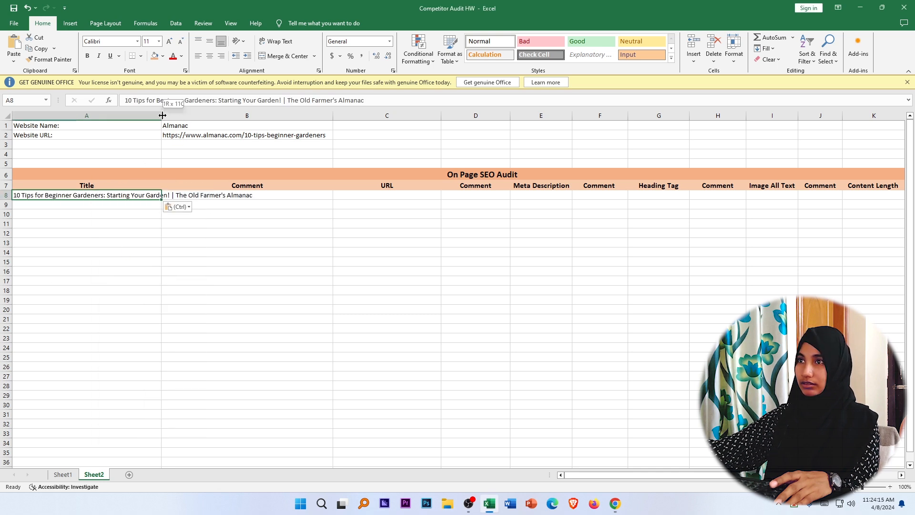
pyautogui.moveTo(162, 116); pyautogui.dragTo(260, 116)
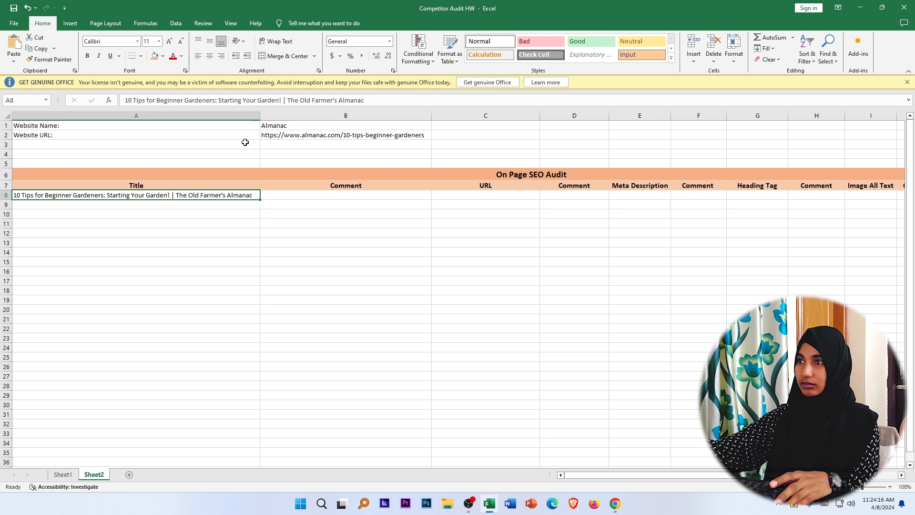
# Step: Check the title length and warning rating in Chrome's SEOquake report and enter "Not Prefect" as the title comment in Excel cell B8
pyautogui.click(288, 204)
pyautogui.click(328, 195)
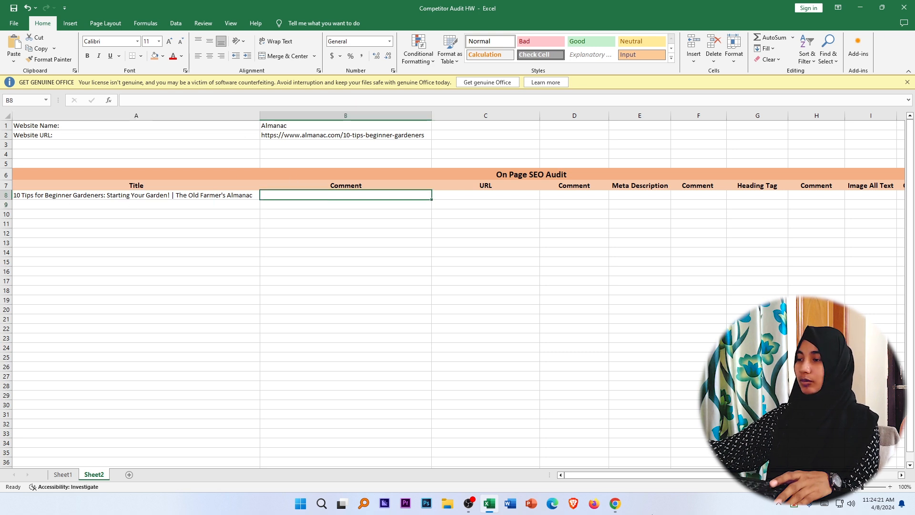
pyautogui.click(614, 504)
pyautogui.click(181, 310)
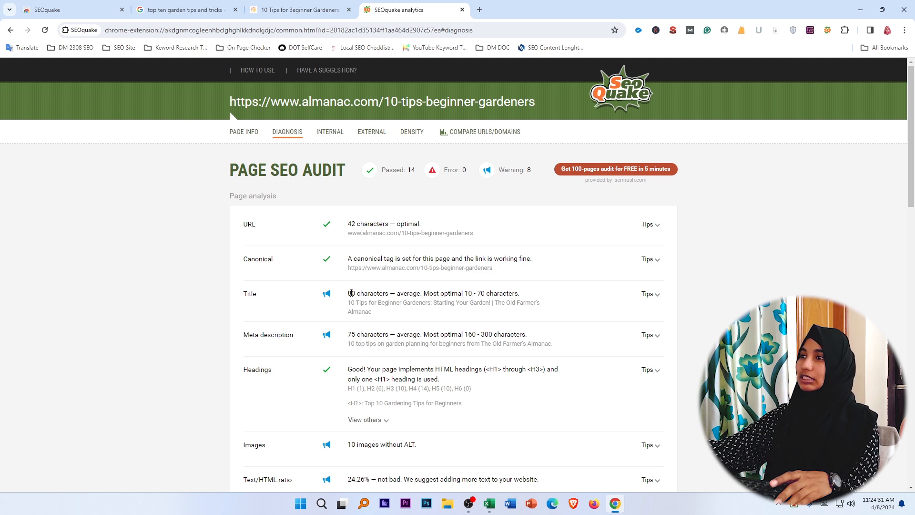
pyautogui.moveTo(348, 293); pyautogui.dragTo(364, 293)
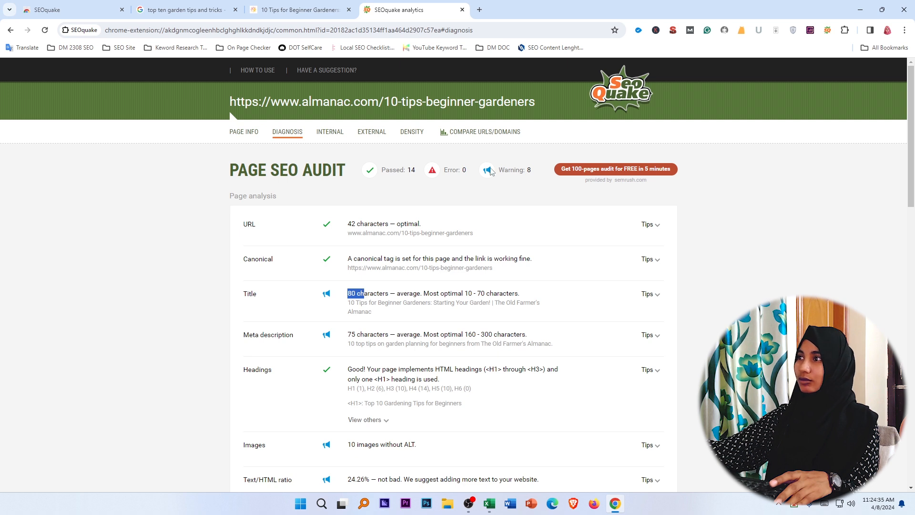
pyautogui.moveTo(498, 170); pyautogui.dragTo(532, 170)
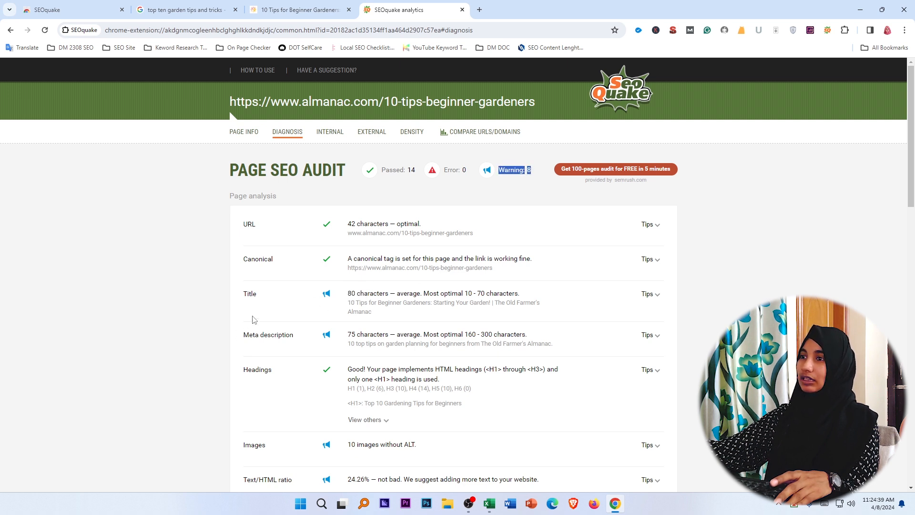
pyautogui.moveTo(615, 504)
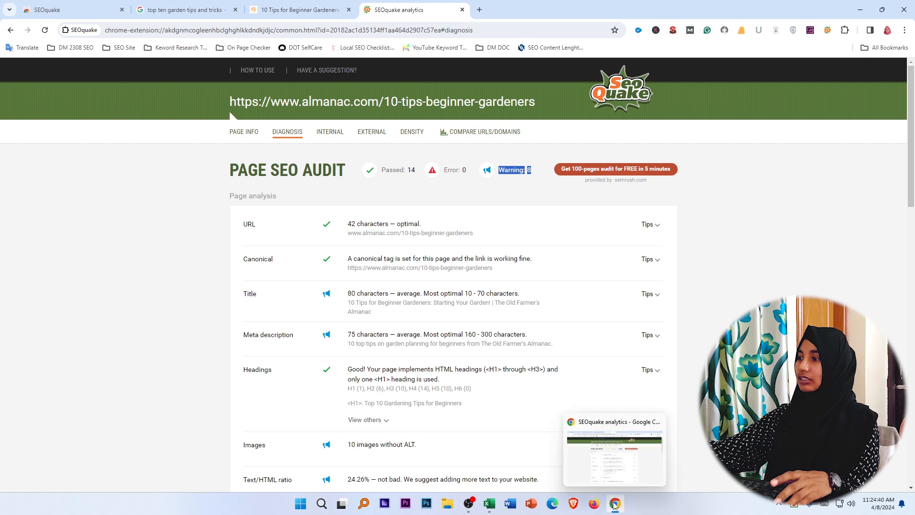
pyautogui.click(489, 503)
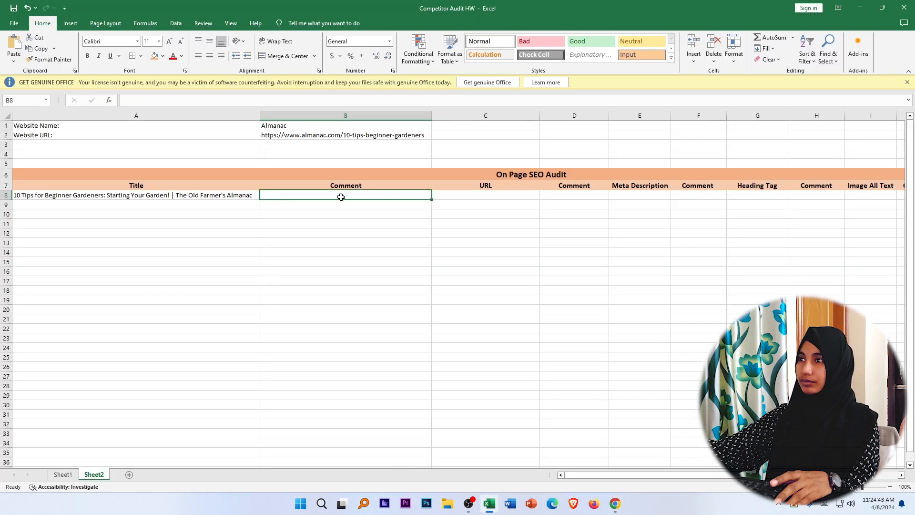
pyautogui.write('n')
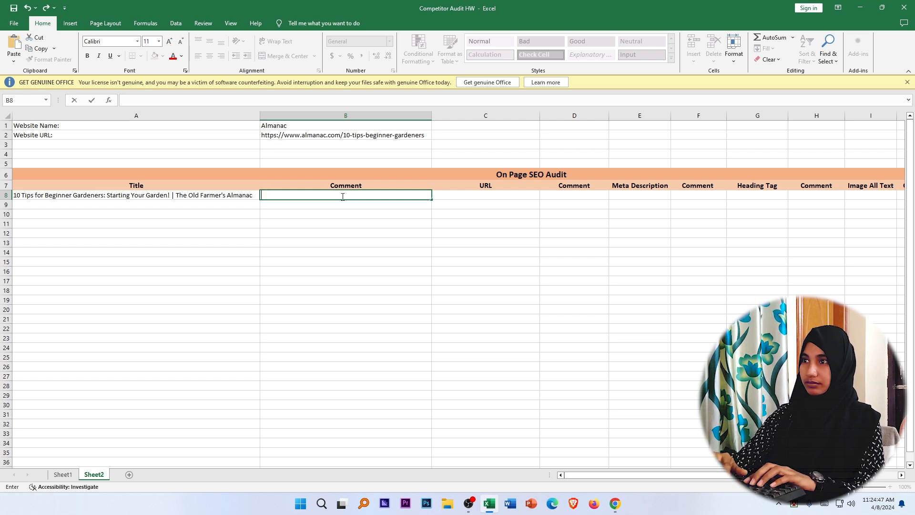
pyautogui.write('Not Prefect')
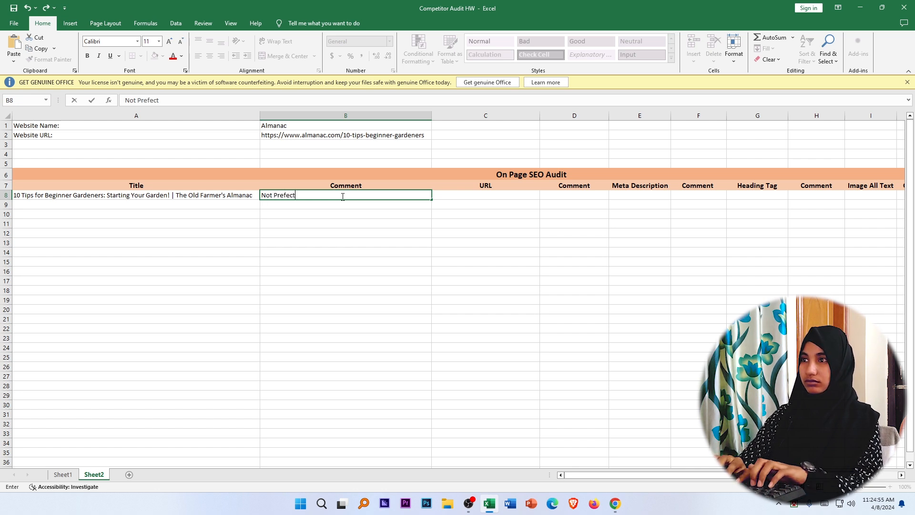
pyautogui.click(458, 197)
pyautogui.click(615, 503)
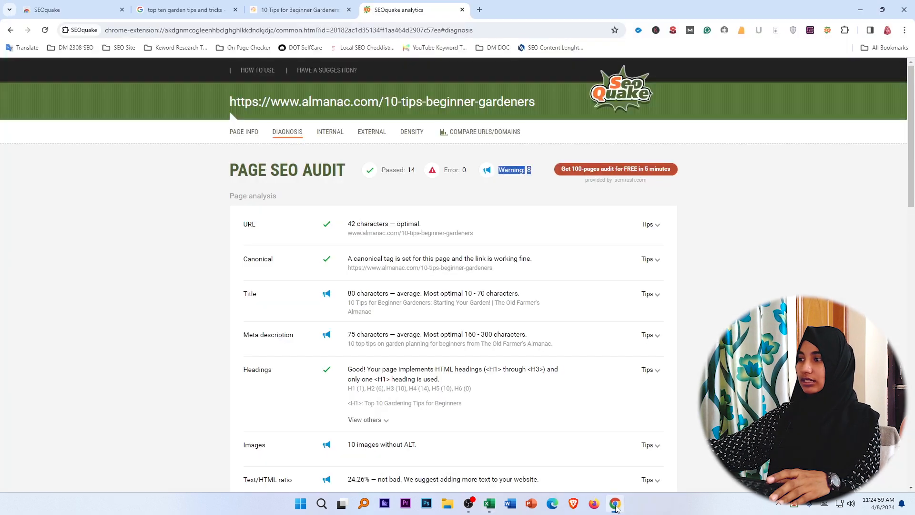
pyautogui.tripleClick(347, 233)
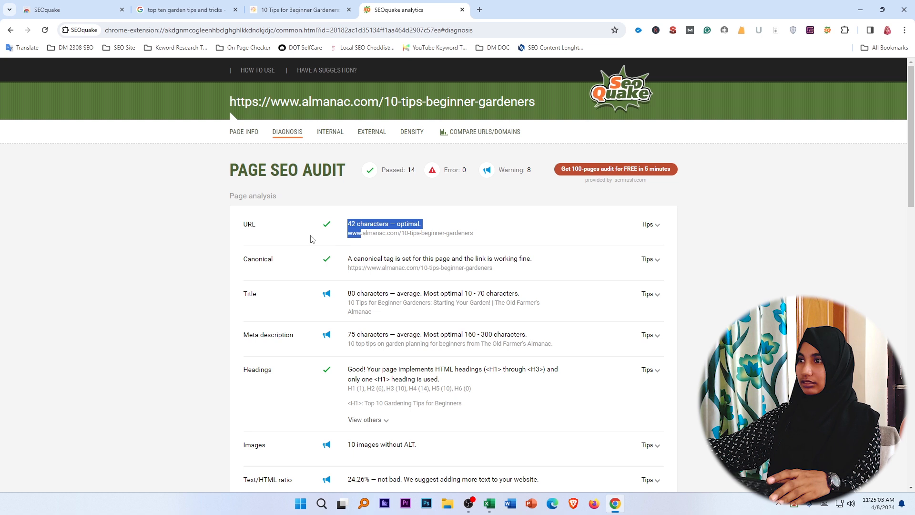
pyautogui.click(290, 242)
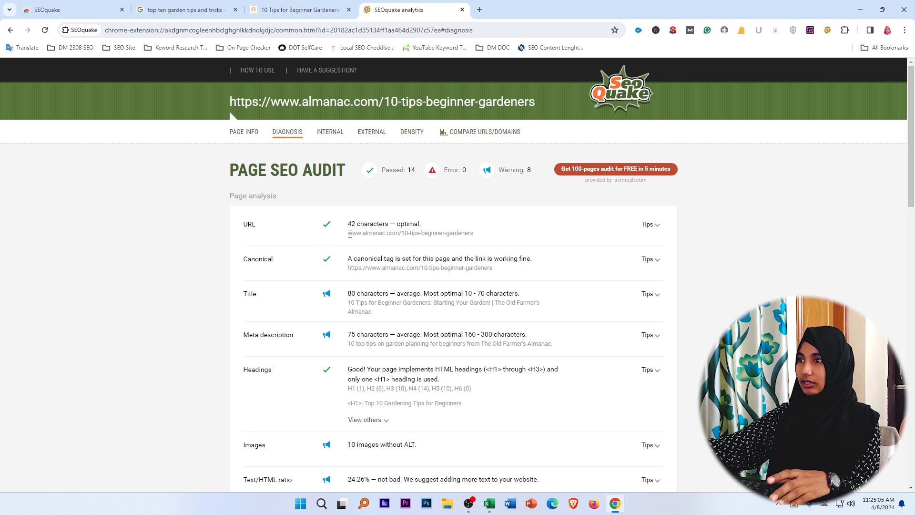
pyautogui.moveTo(348, 234); pyautogui.dragTo(474, 238)
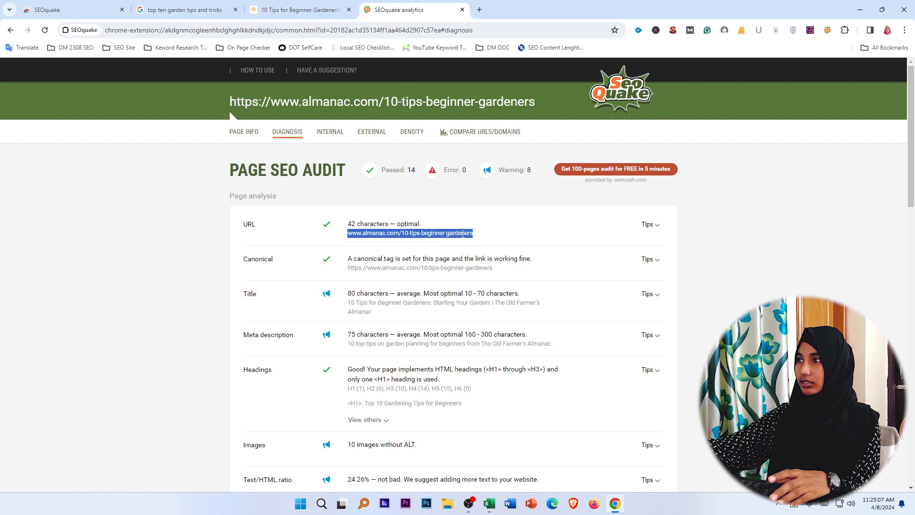
pyautogui.rightClick(462, 234)
pyautogui.click(490, 243)
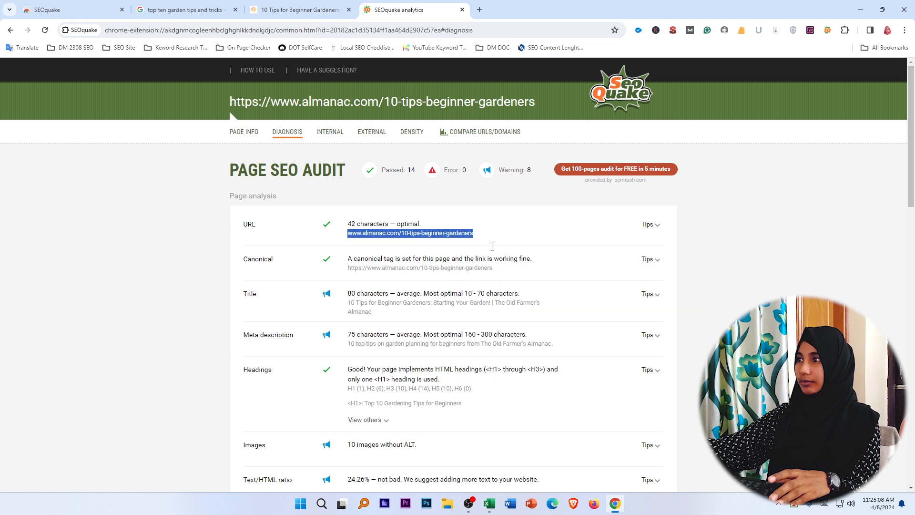
# Step: Paste the copied page address into cell C8 of the Excel audit table and widen column C to fit it
pyautogui.click(488, 503)
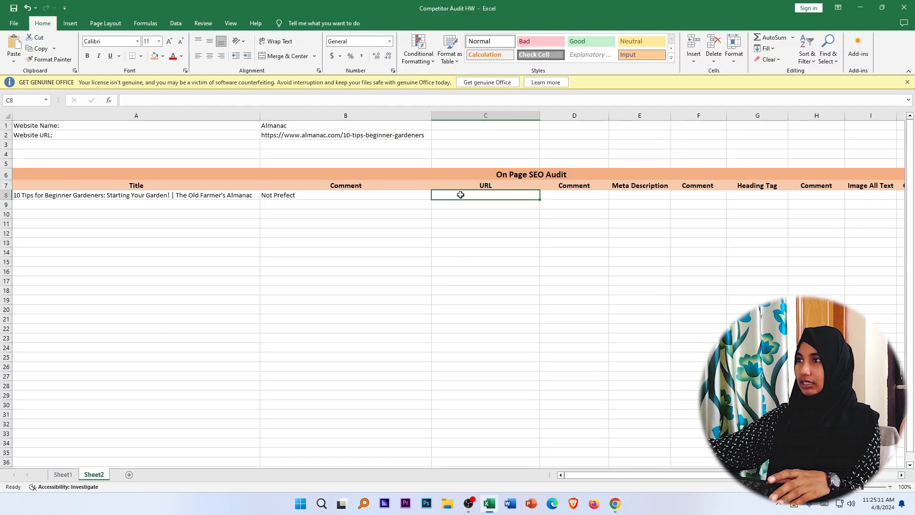
pyautogui.rightClick(460, 194)
pyautogui.click(484, 241)
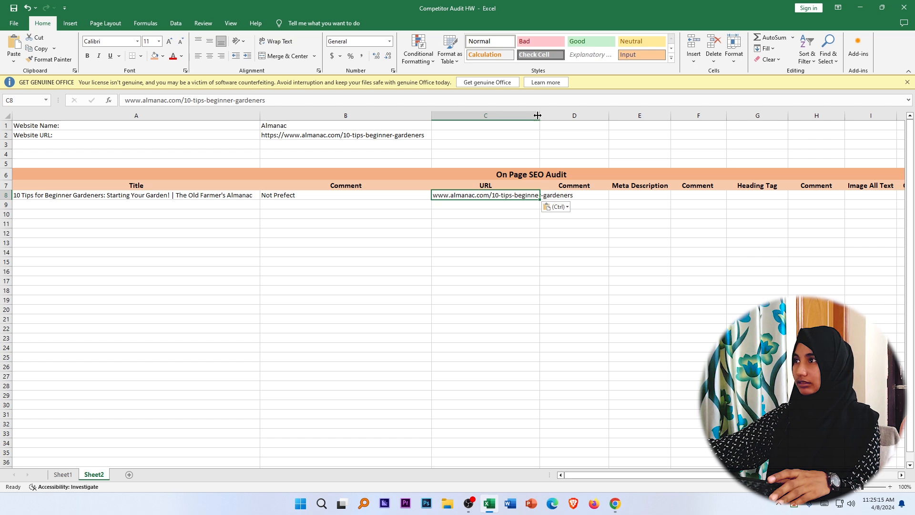
pyautogui.moveTo(541, 114); pyautogui.dragTo(575, 114)
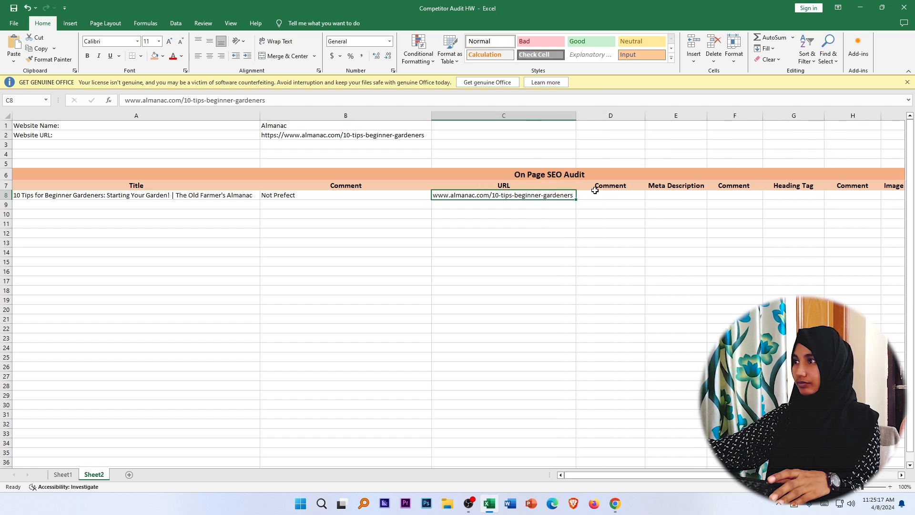
# Step: Enter "Perfect" as the URL comment in cell D8 of the audit table
pyautogui.click(606, 197)
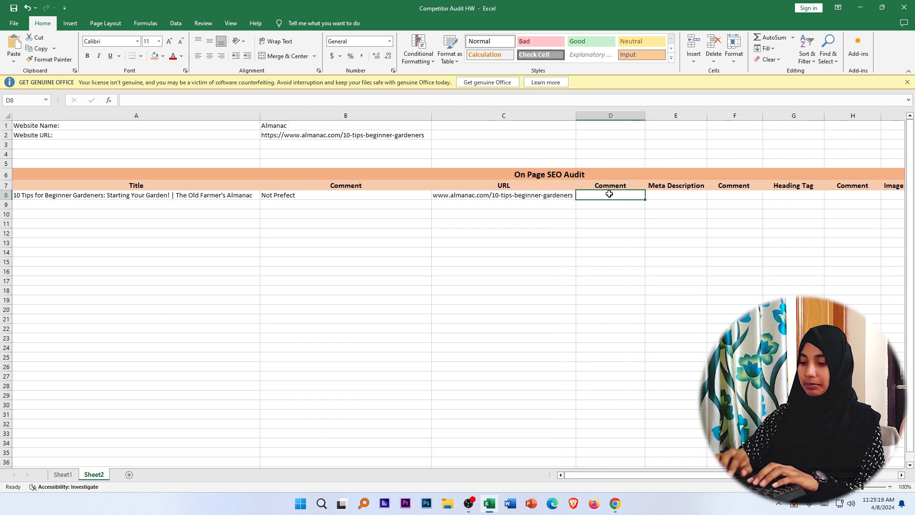
pyautogui.write('Per')
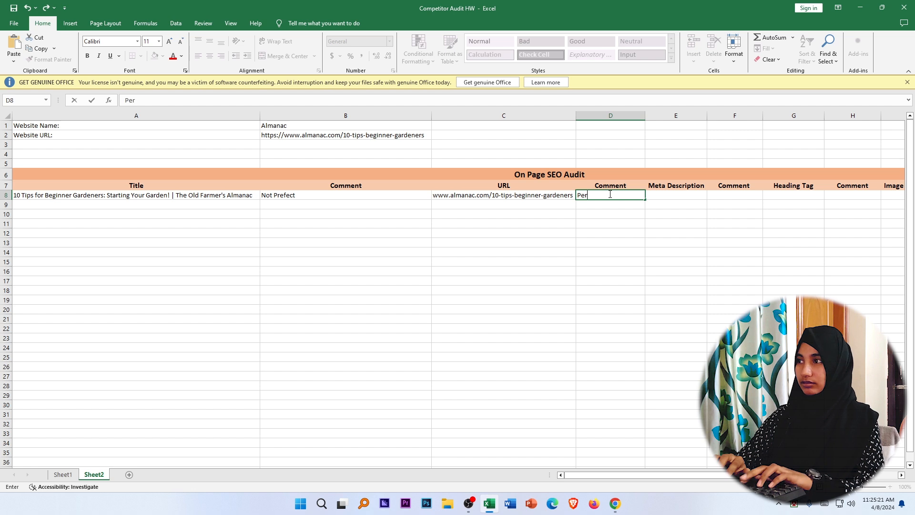
pyautogui.write('fect')
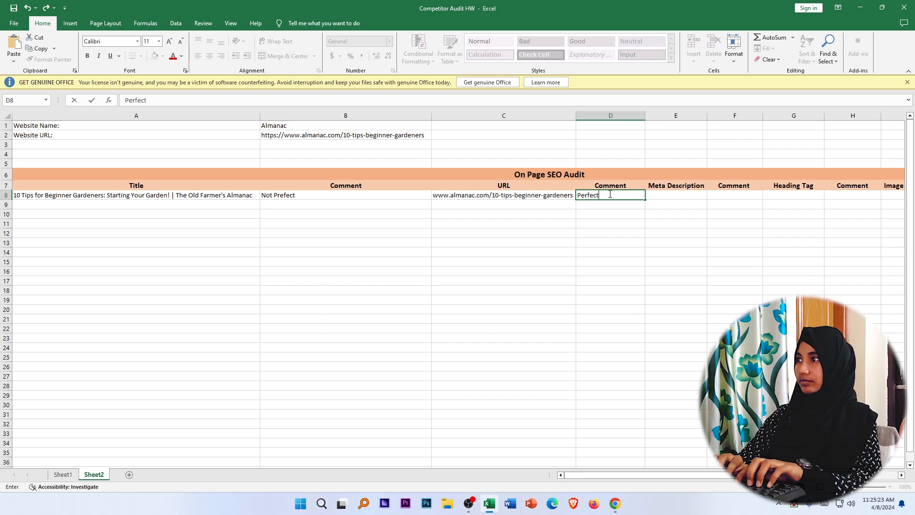
pyautogui.click(654, 197)
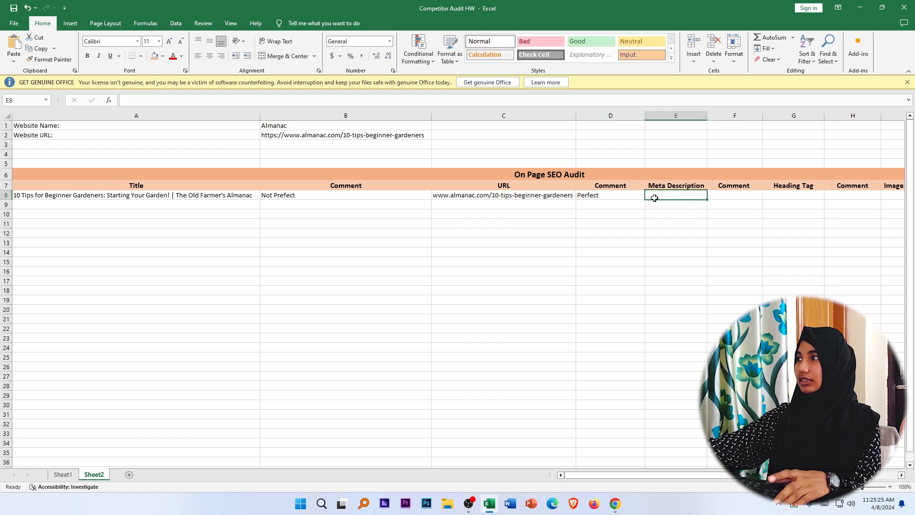
# Step: Switch to Chrome, check the meta description's length rating in the SEOquake report and copy the description text "10 top tips on garden planning for beginners from The Old Farmer's Almanac."
pyautogui.click(617, 505)
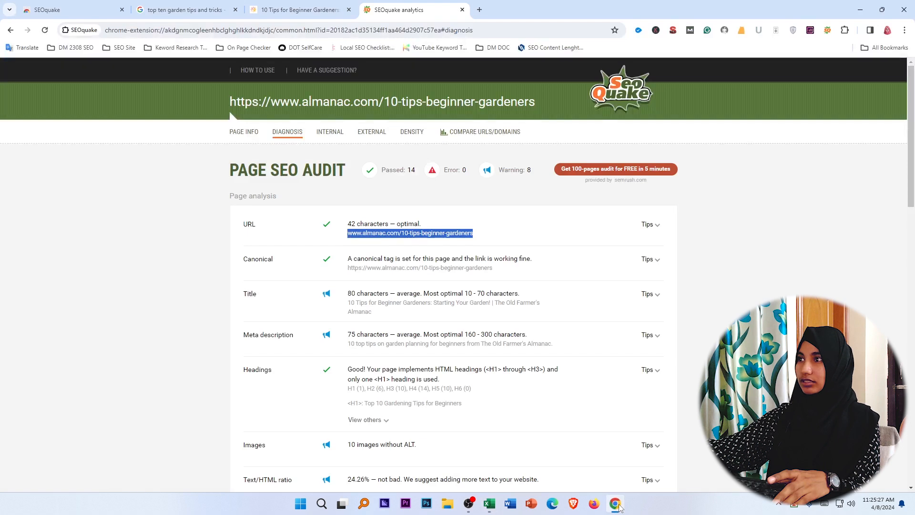
pyautogui.click(171, 371)
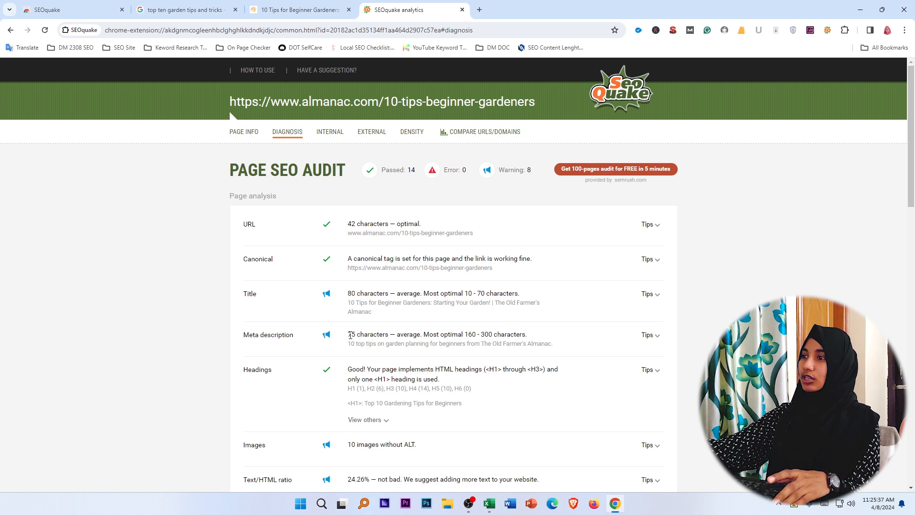
pyautogui.moveTo(349, 335); pyautogui.dragTo(385, 335)
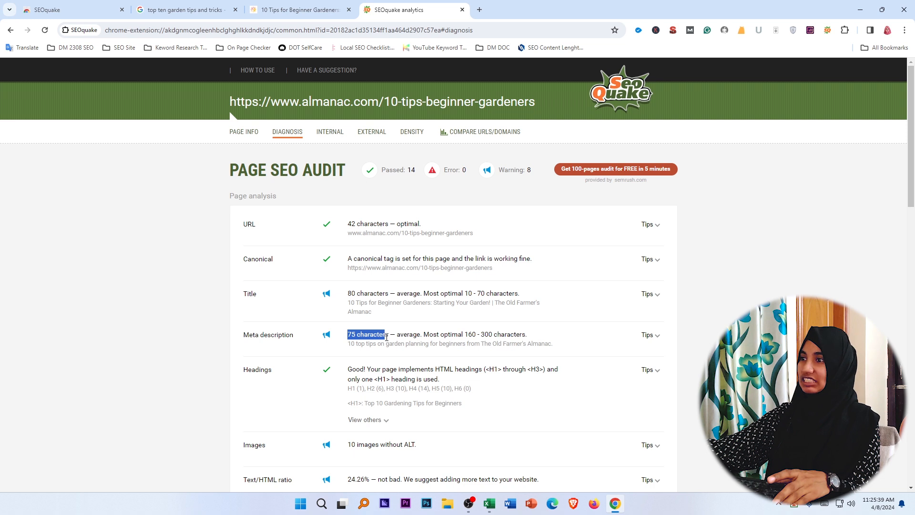
pyautogui.click(191, 350)
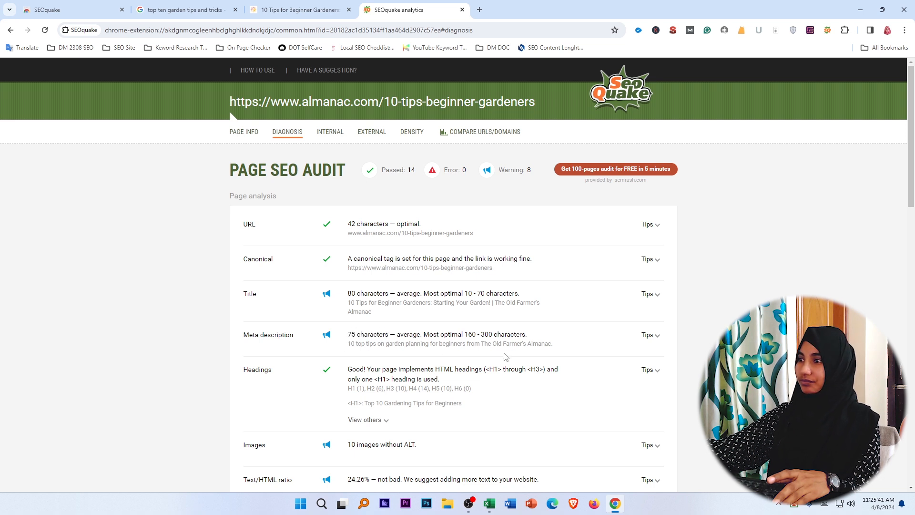
pyautogui.moveTo(353, 342); pyautogui.dragTo(542, 344)
pyautogui.click(314, 352)
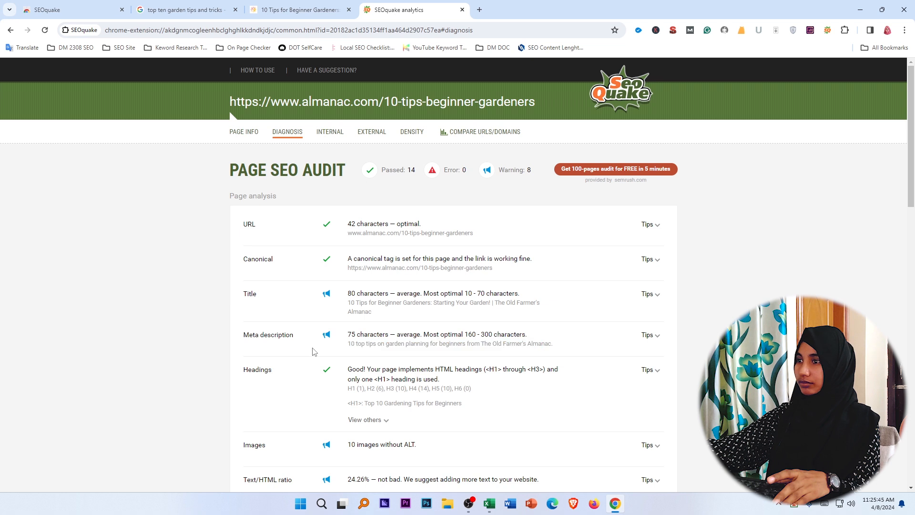
pyautogui.moveTo(348, 344); pyautogui.dragTo(539, 354)
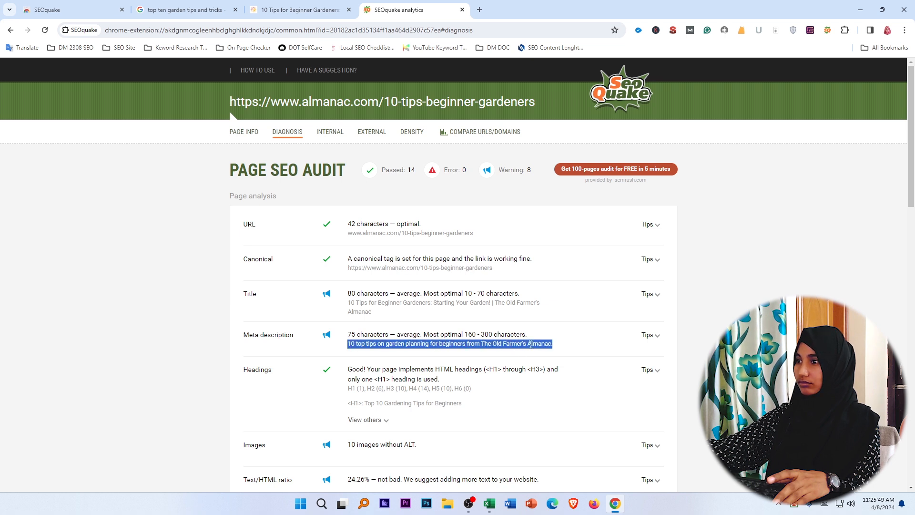
pyautogui.rightClick(530, 344)
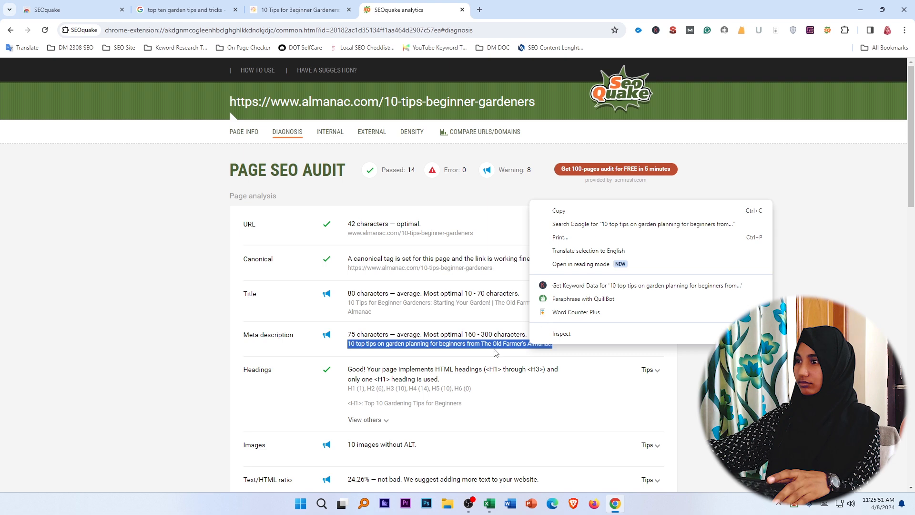
pyautogui.click(563, 212)
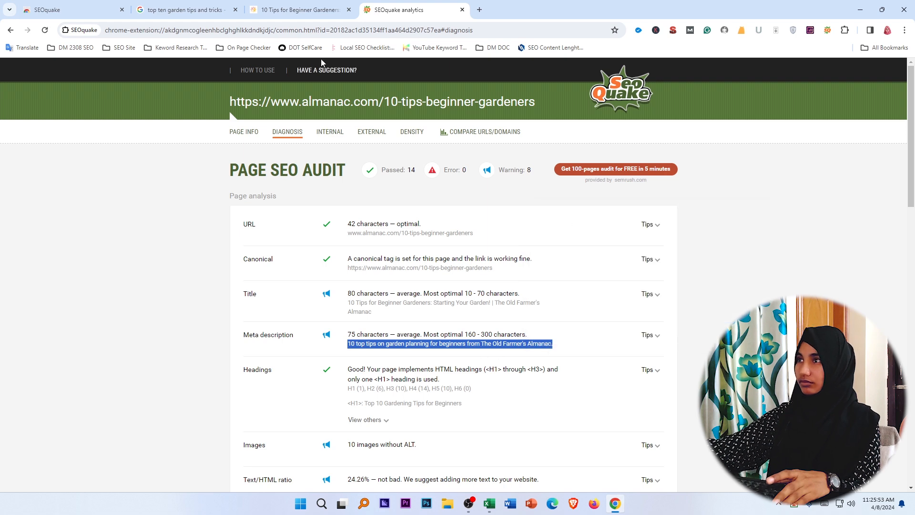
# Step: Paste the copied meta description into cell E8 of the Excel audit table and widen column E to fit it
pyautogui.click(489, 504)
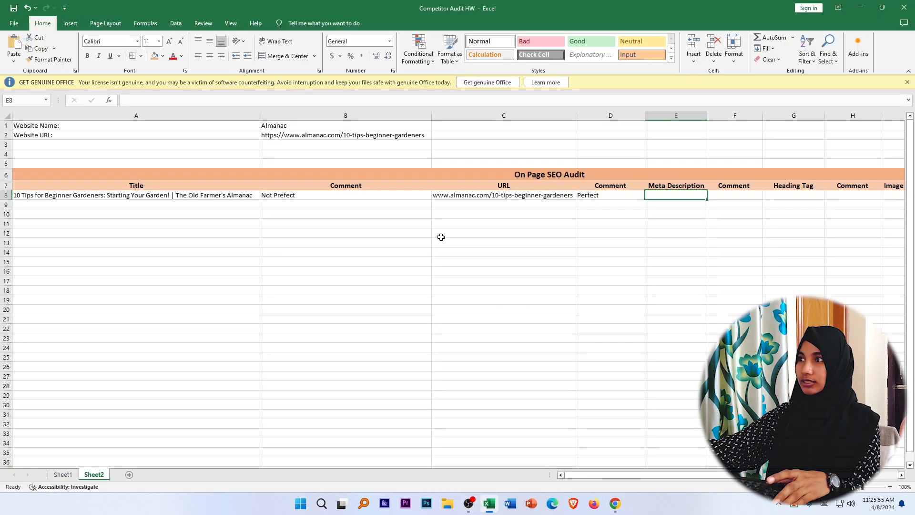
pyautogui.rightClick(665, 195)
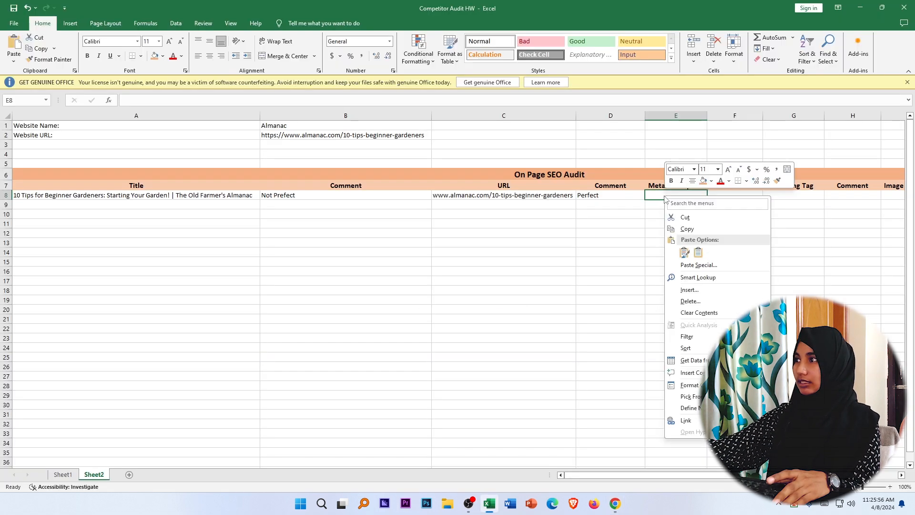
pyautogui.click(696, 252)
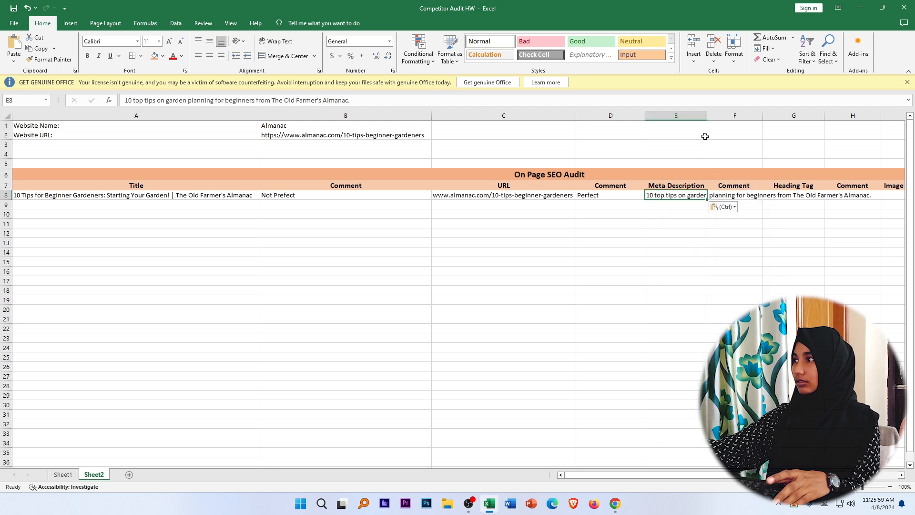
pyautogui.moveTo(708, 115); pyautogui.dragTo(872, 120)
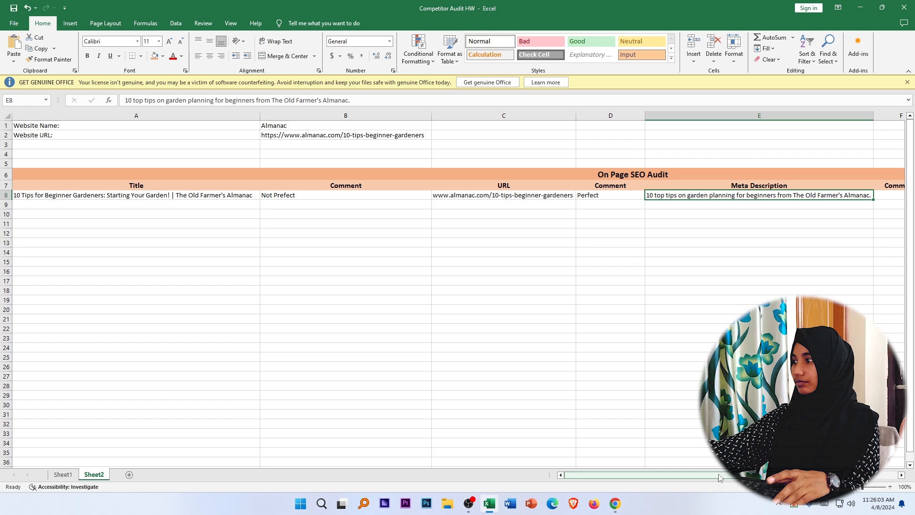
# Step: Enter "Not Perfect" as the meta description comment in cell F8
pyautogui.hscroll(5, 719, 477)
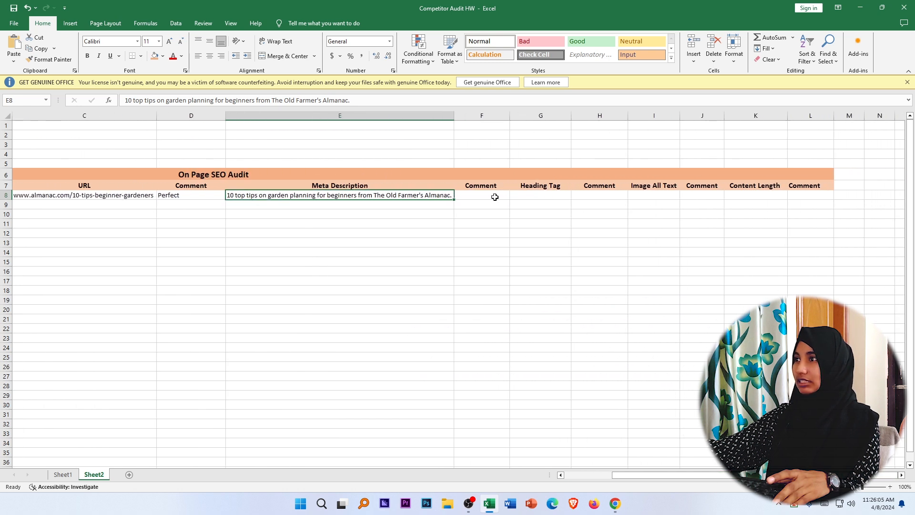
pyautogui.click(494, 197)
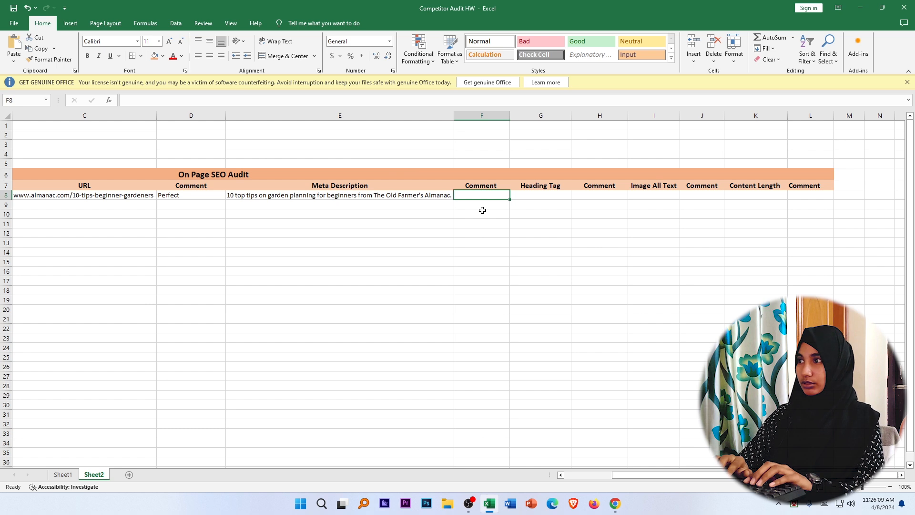
pyautogui.write('N')
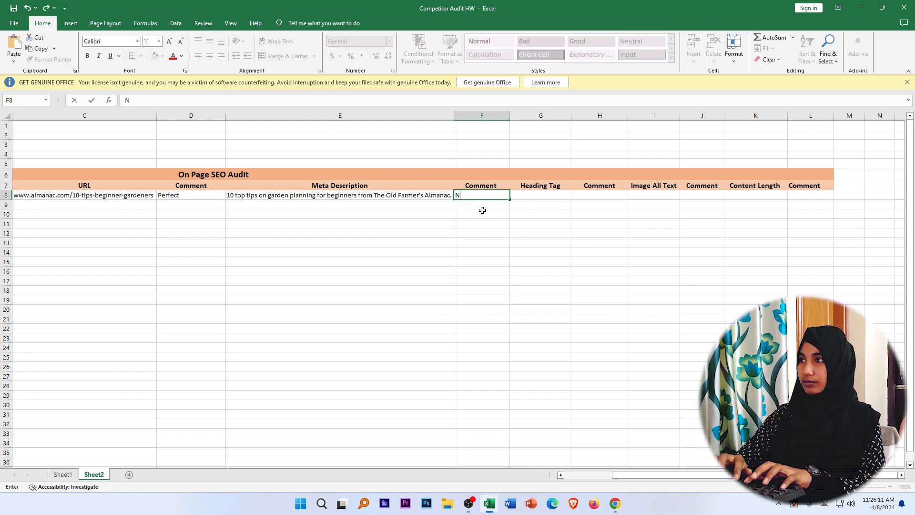
pyautogui.write('ot pe')
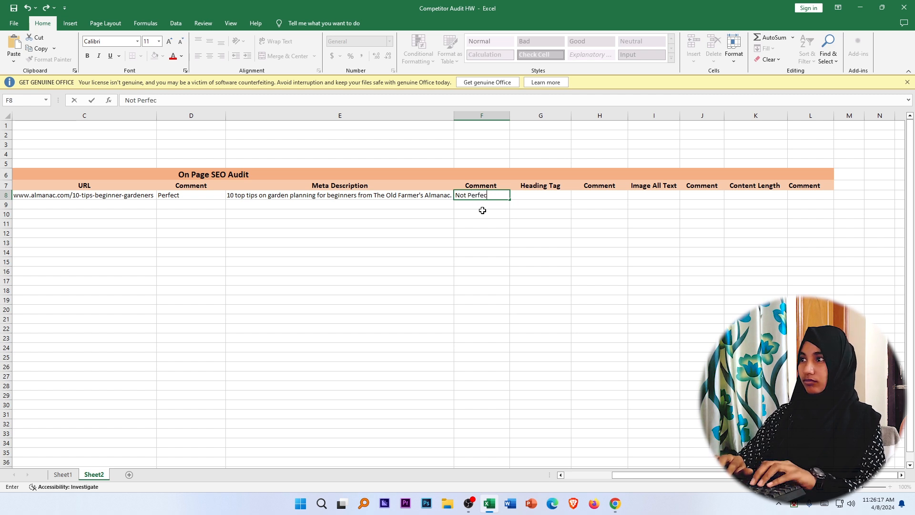
pyautogui.click(544, 195)
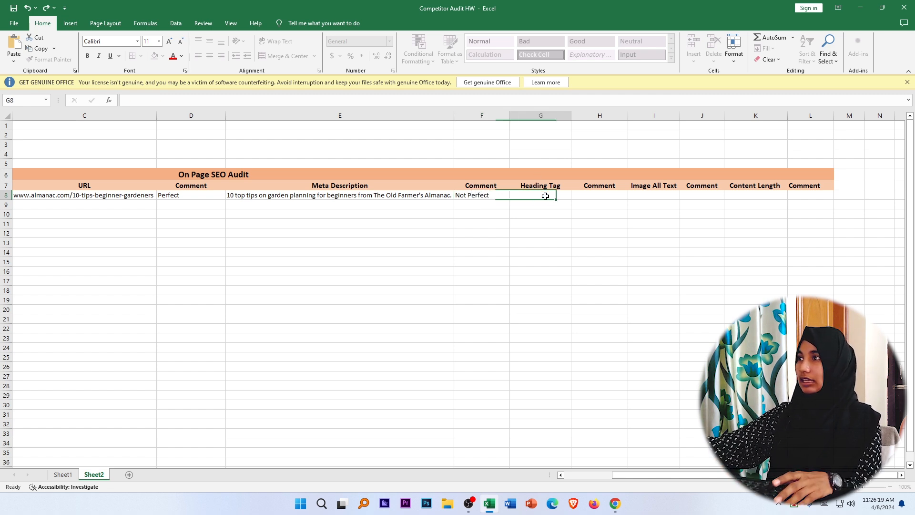
# Step: Switch to Chrome, expand the Headings entry in the SEOquake report and copy its full list of H1 to H5 headings
pyautogui.click(616, 505)
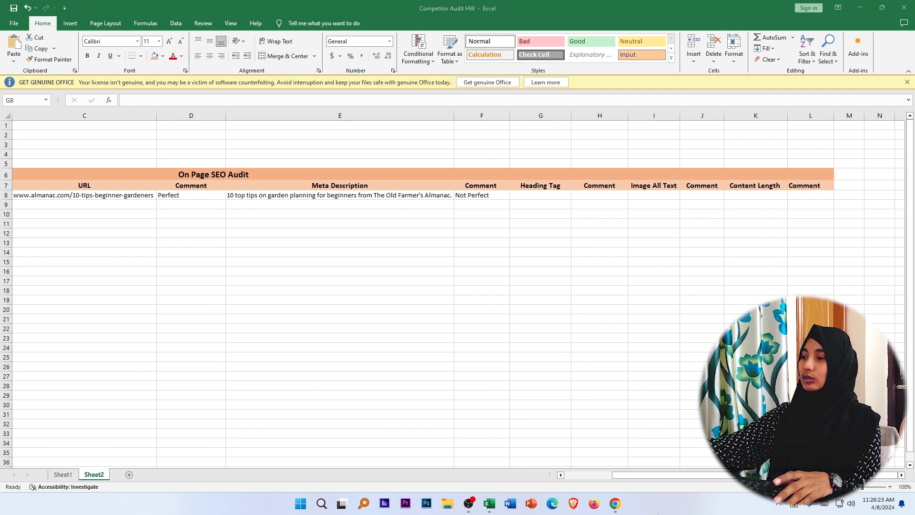
pyautogui.click(615, 504)
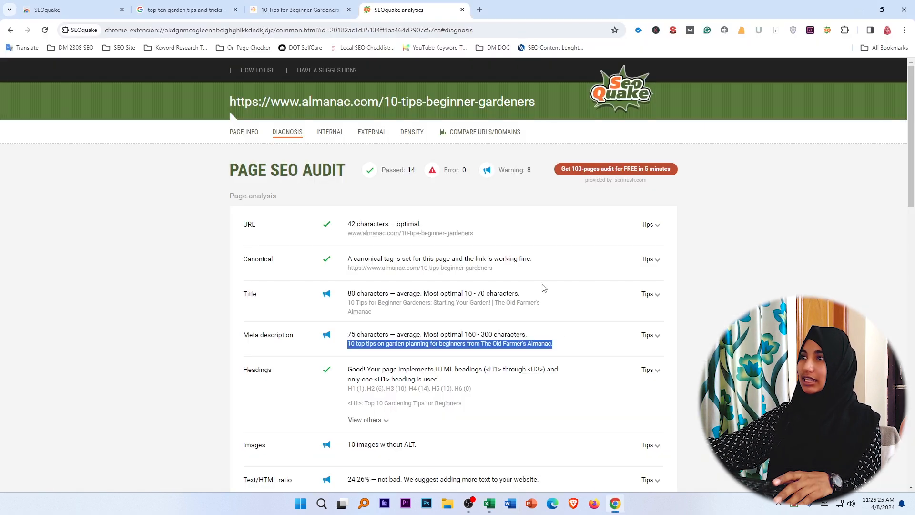
pyautogui.click(165, 350)
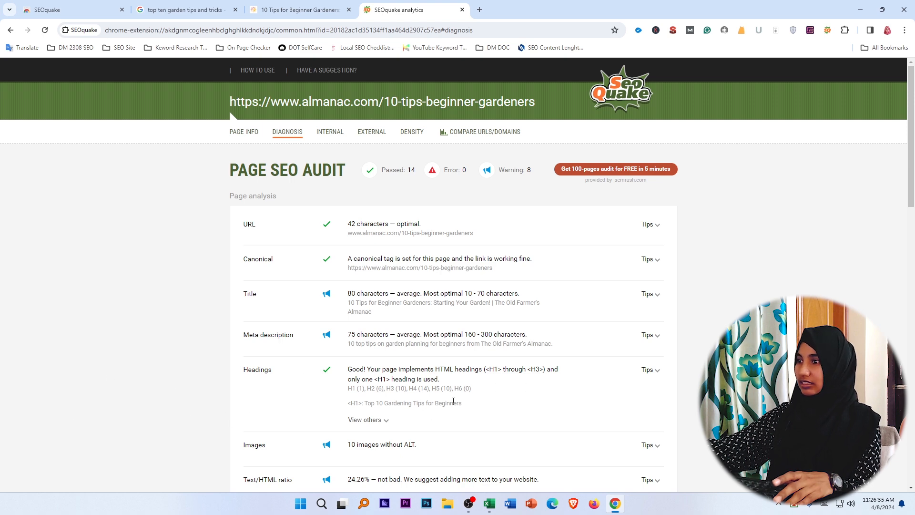
pyautogui.click(386, 420)
pyautogui.scroll(-4, 354, 415)
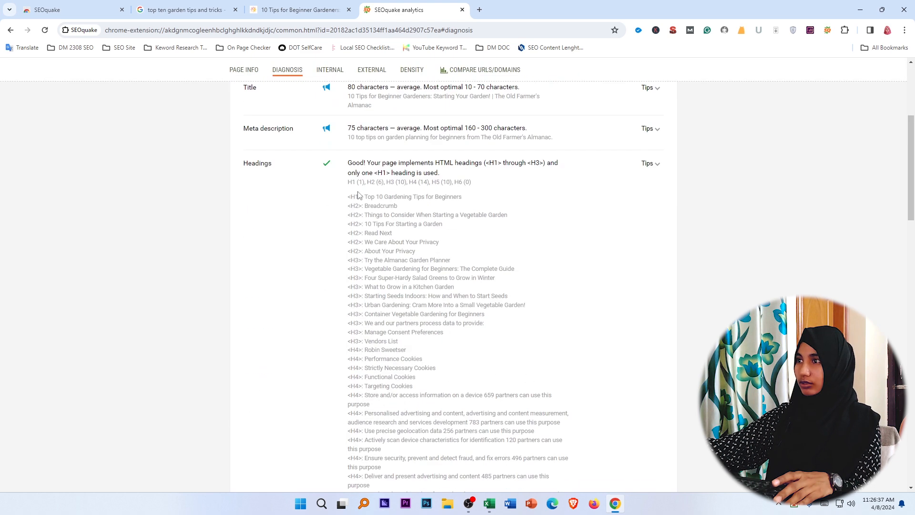
pyautogui.moveTo(348, 197); pyautogui.dragTo(554, 433)
pyautogui.scroll(-1, 464, 404)
pyautogui.scroll(-3, 524, 357)
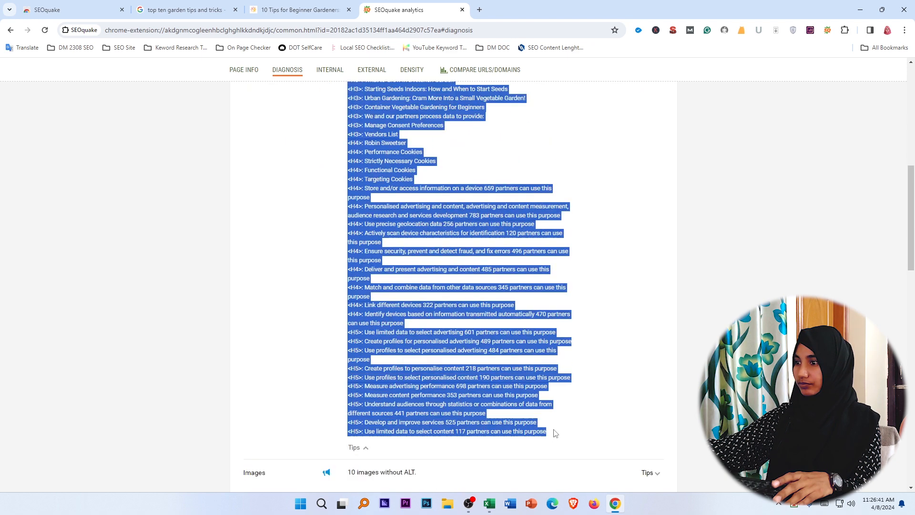
pyautogui.rightClick(437, 316)
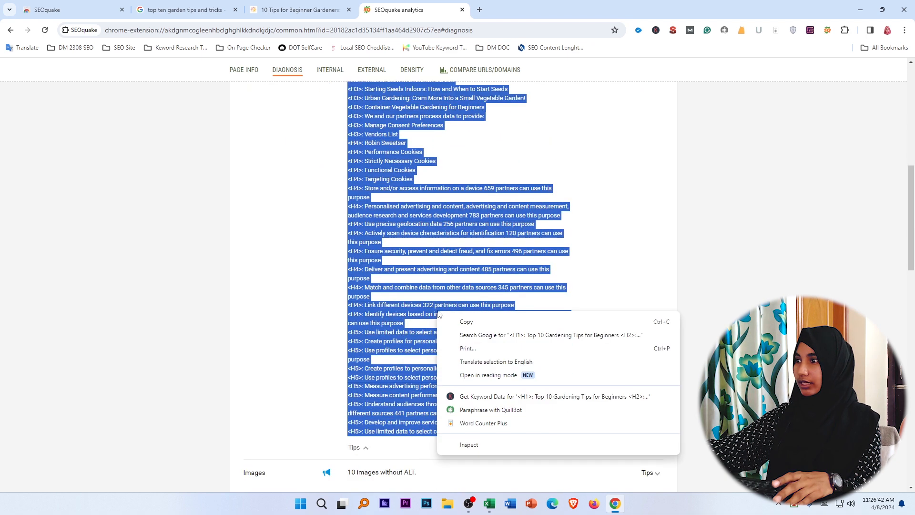
pyautogui.click(452, 315)
# Step: Paste the copied headings into the Heading Tag column of the Excel audit table from cell G8 and widen column G to fit them
pyautogui.click(489, 504)
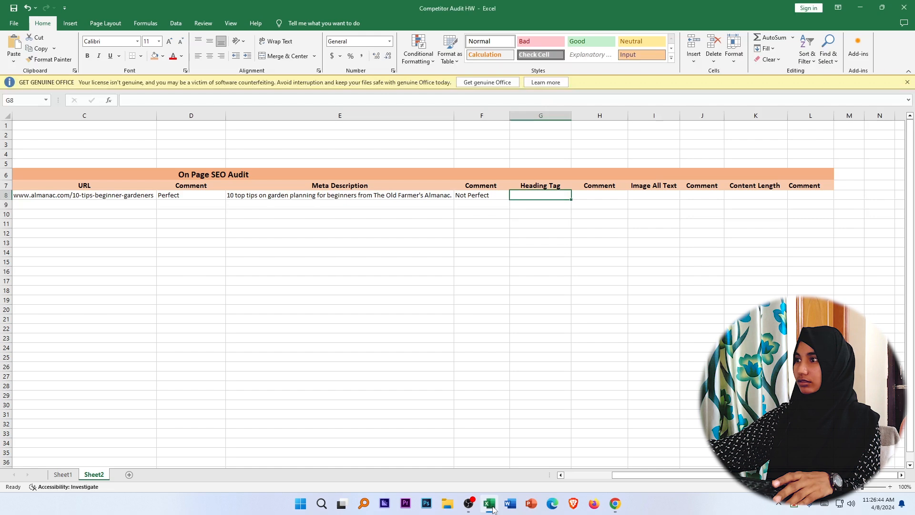
pyautogui.rightClick(539, 200)
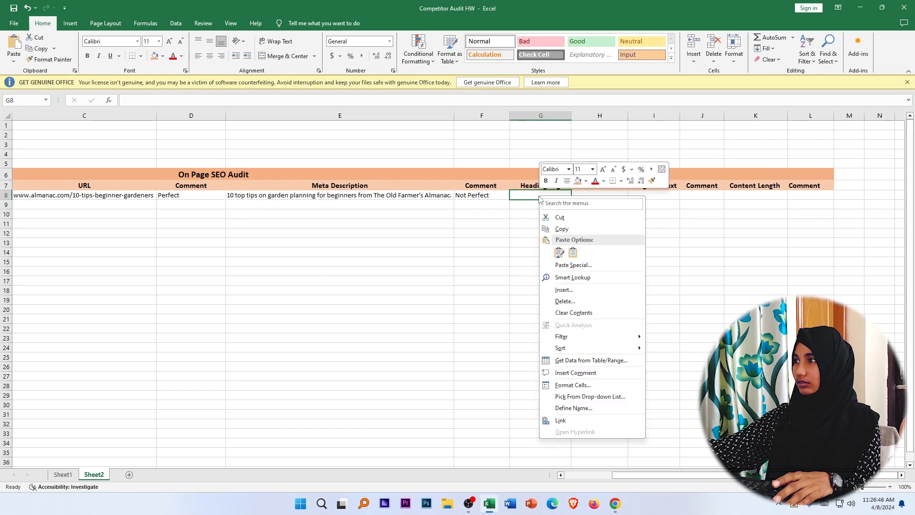
pyautogui.click(571, 252)
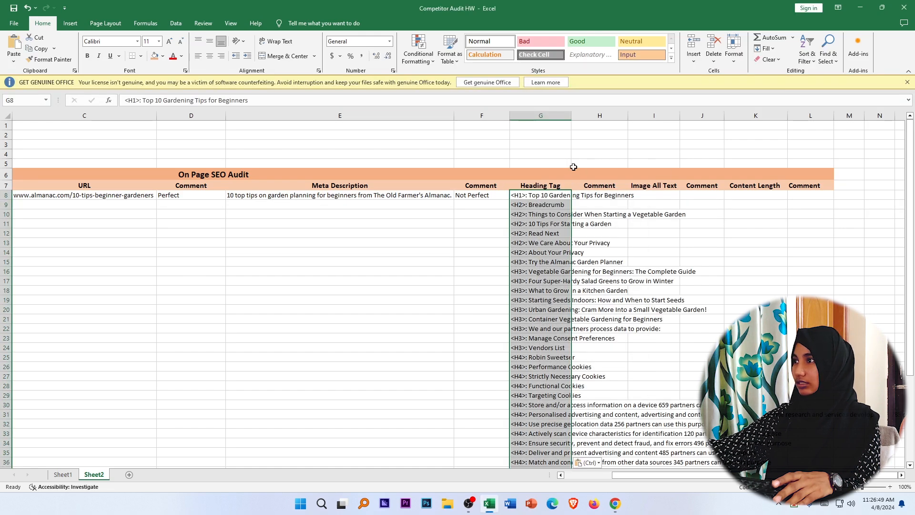
pyautogui.moveTo(571, 118); pyautogui.dragTo(777, 122)
pyautogui.moveTo(717, 475); pyautogui.dragTo(745, 475)
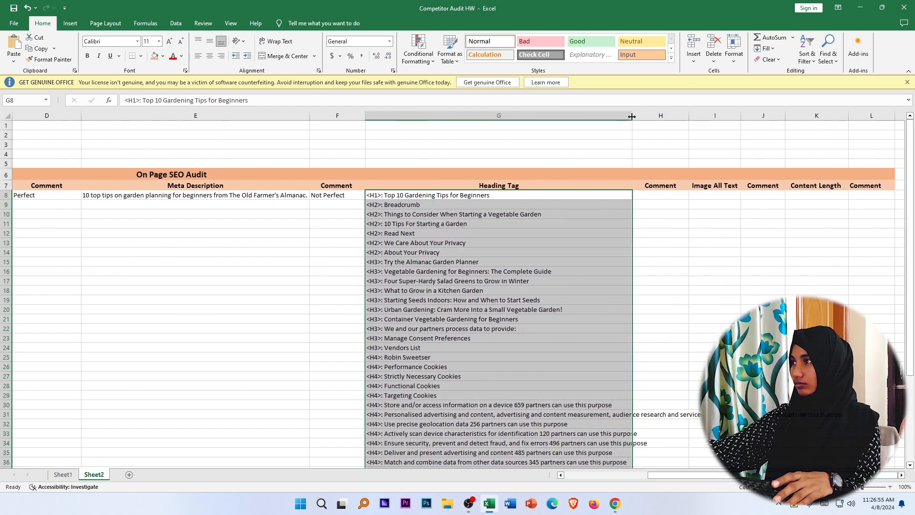
pyautogui.moveTo(633, 118); pyautogui.dragTo(851, 157)
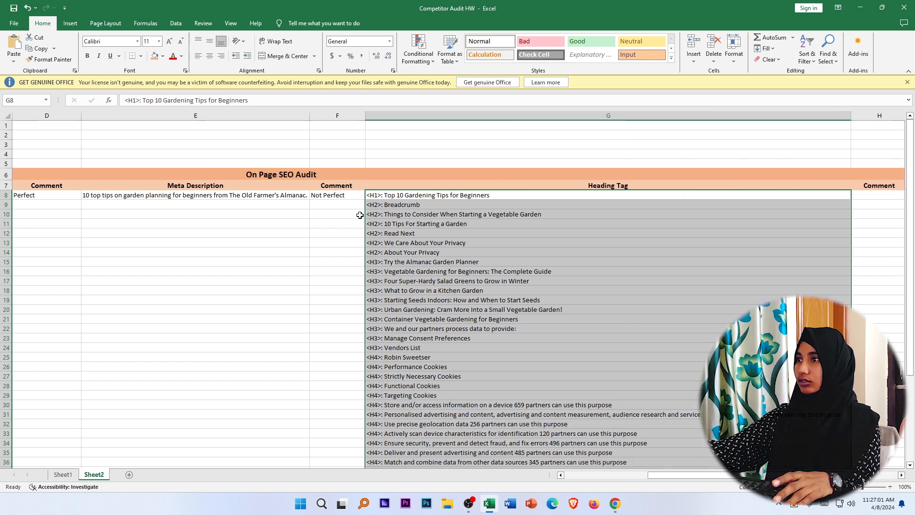
# Step: Check the Headings result in the SEOquake report in Chrome, and enter "Keyword Found" as the H1 heading's comment in Excel cell H8
pyautogui.press('Right')
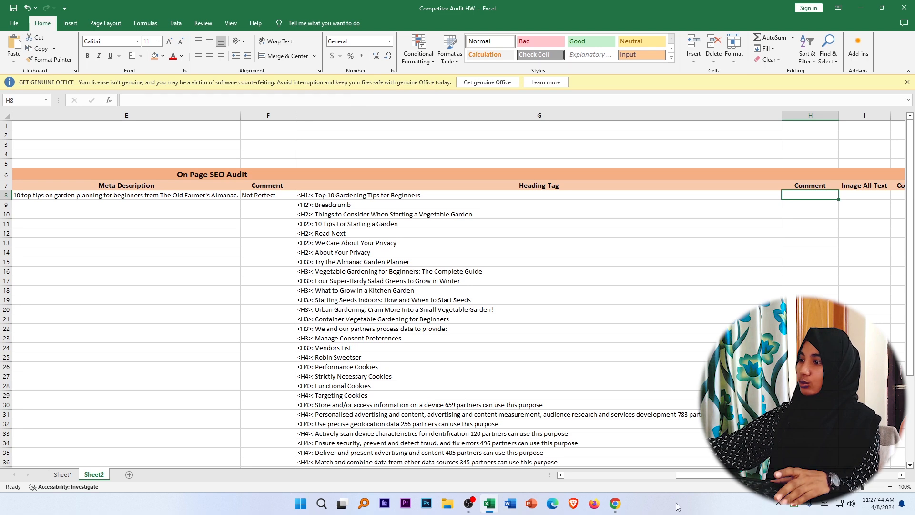
pyautogui.click(615, 503)
pyautogui.scroll(10, 491, 324)
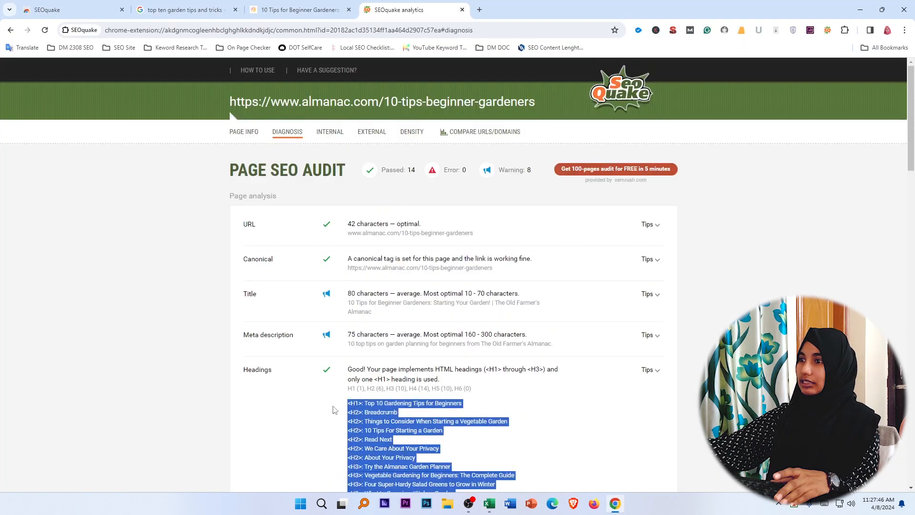
pyautogui.click(270, 450)
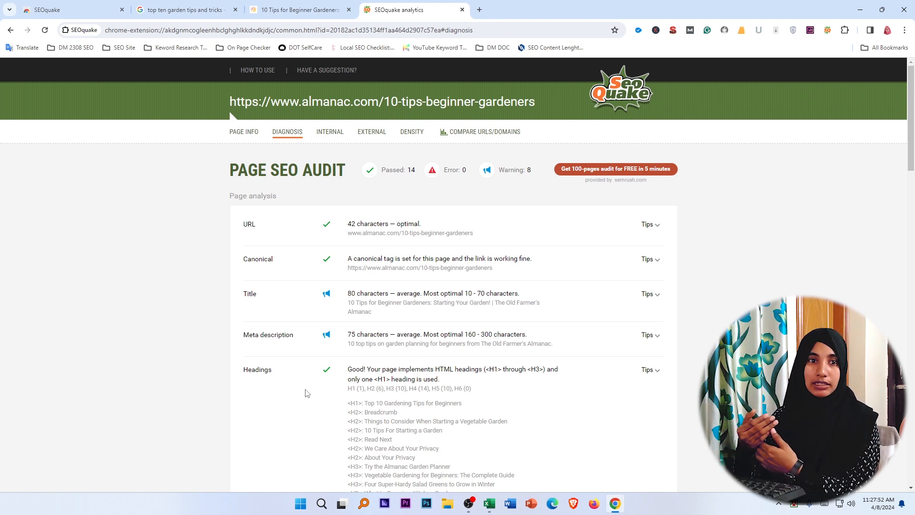
pyautogui.click(488, 501)
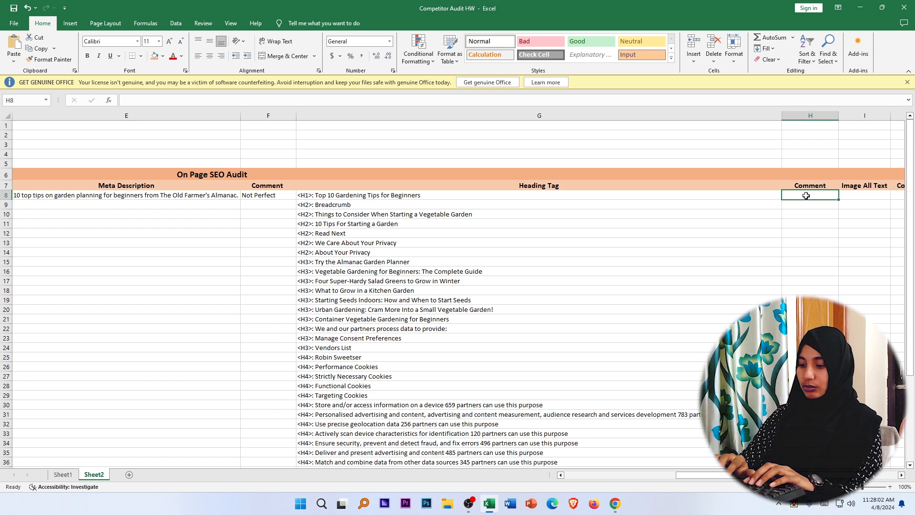
pyautogui.write('K')
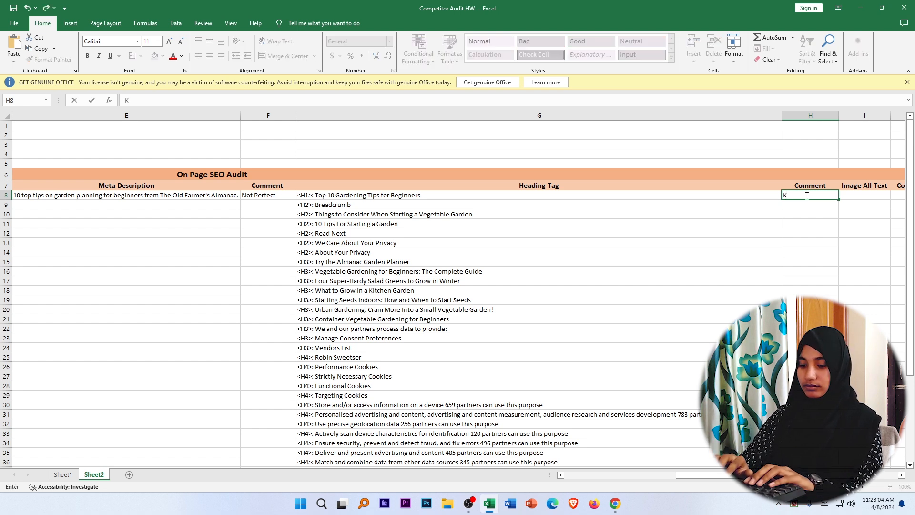
pyautogui.write('eyword Found')
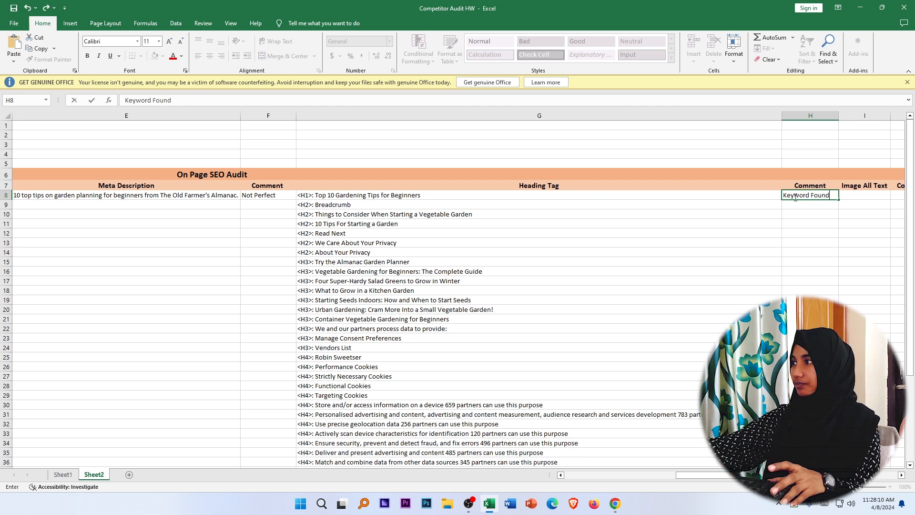
# Step: Enter "Keyword Missing" in comment cells H9 and H10 for the Breadcrumb and Things to Consider When Starting a Vegetable Garden headings
pyautogui.click(795, 208)
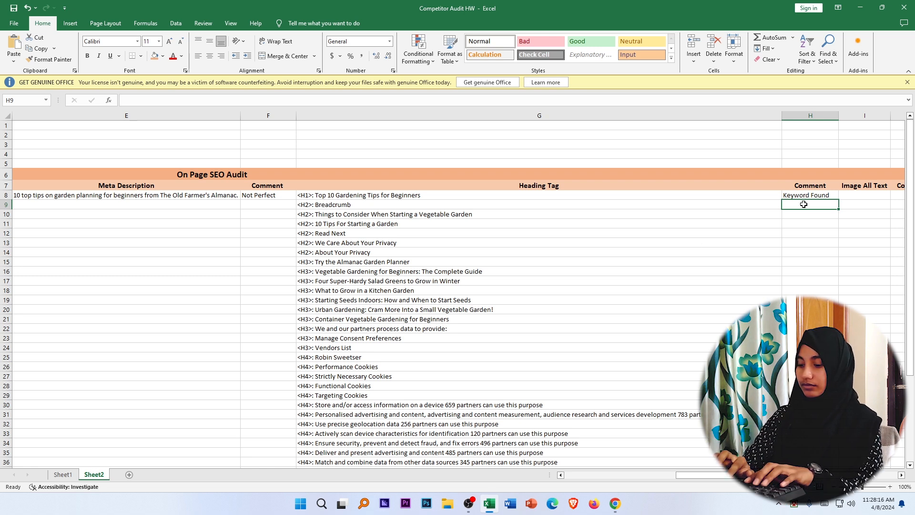
pyautogui.write('Keyword Found')
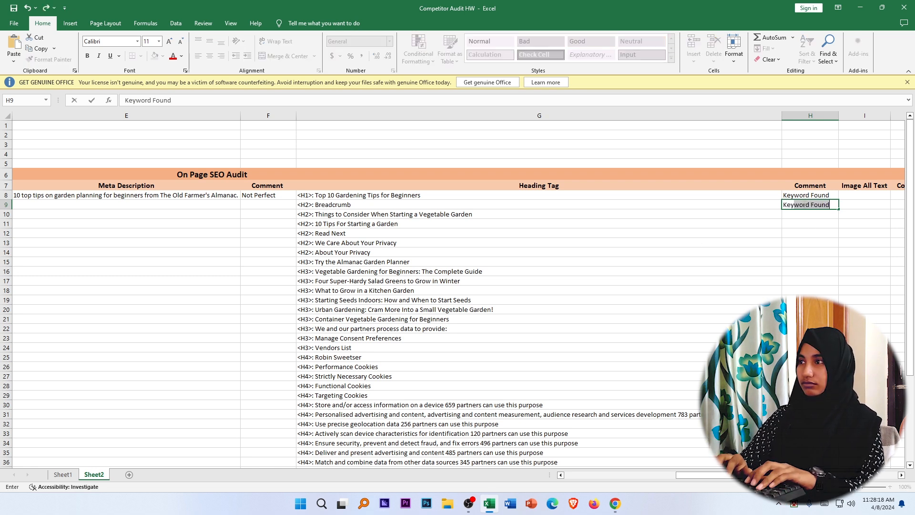
pyautogui.write('word ')
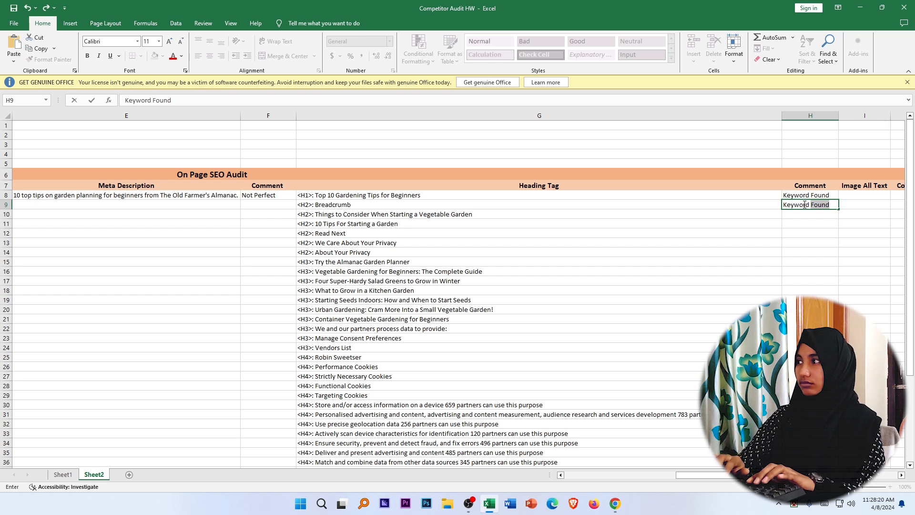
pyautogui.write('Missing')
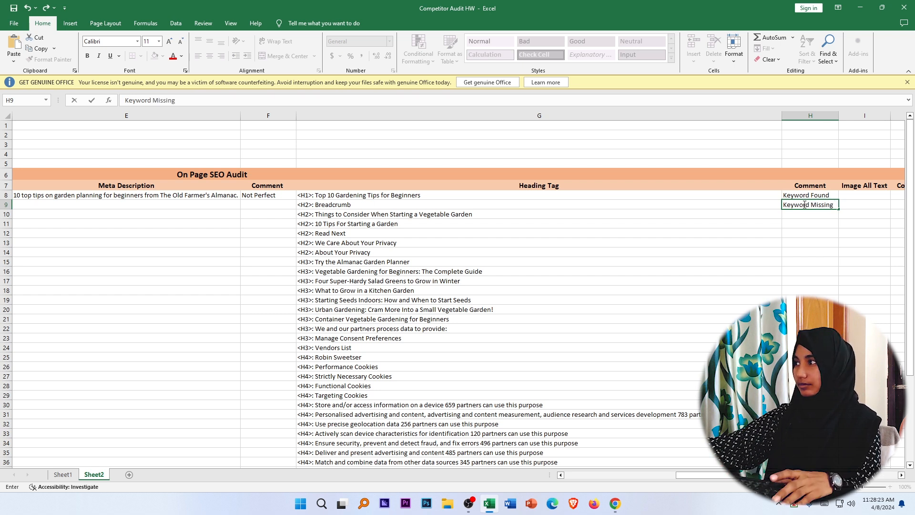
pyautogui.press('Return')
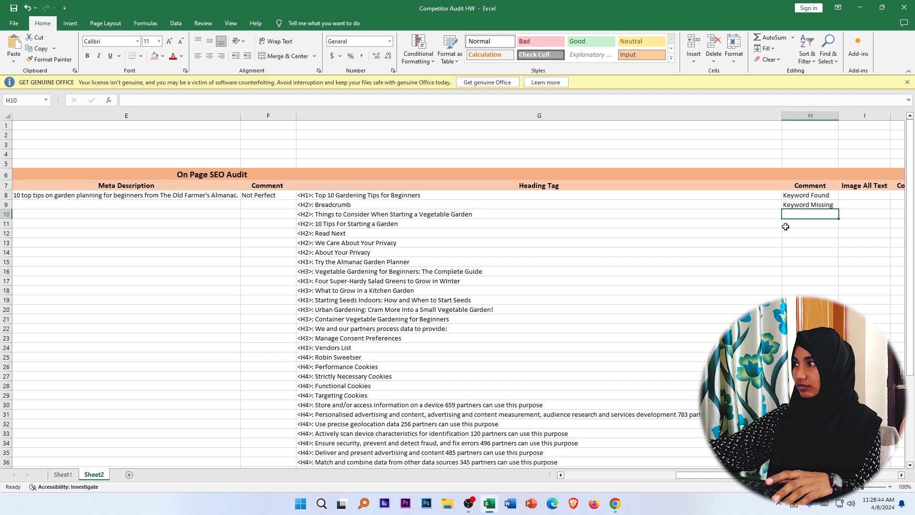
pyautogui.write('K')
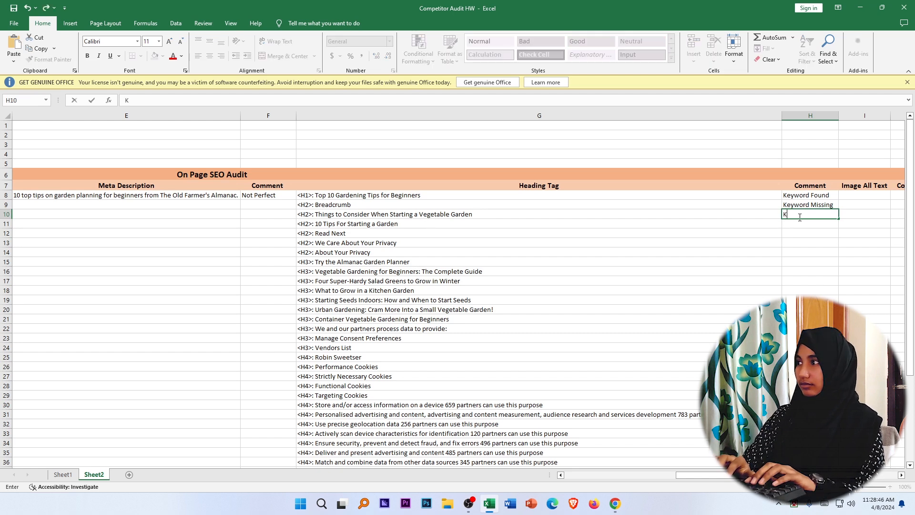
pyautogui.write('eywor')
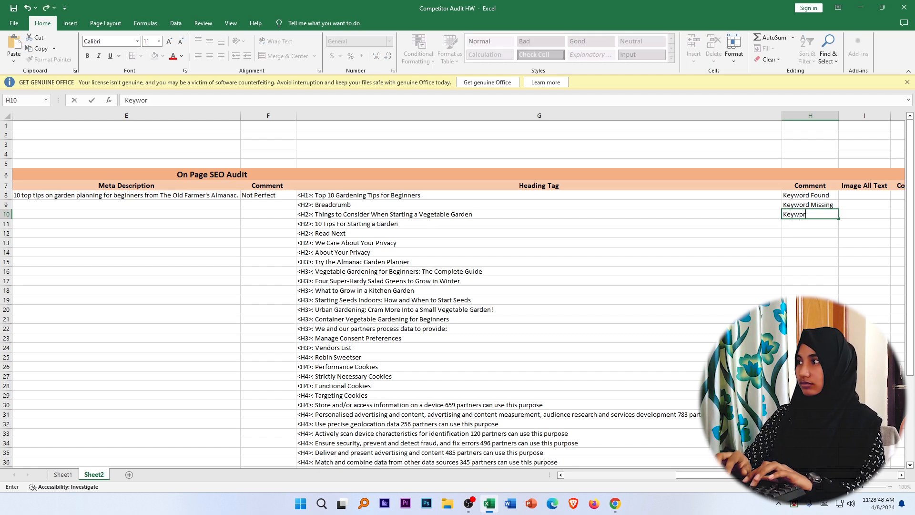
pyautogui.write('d missing')
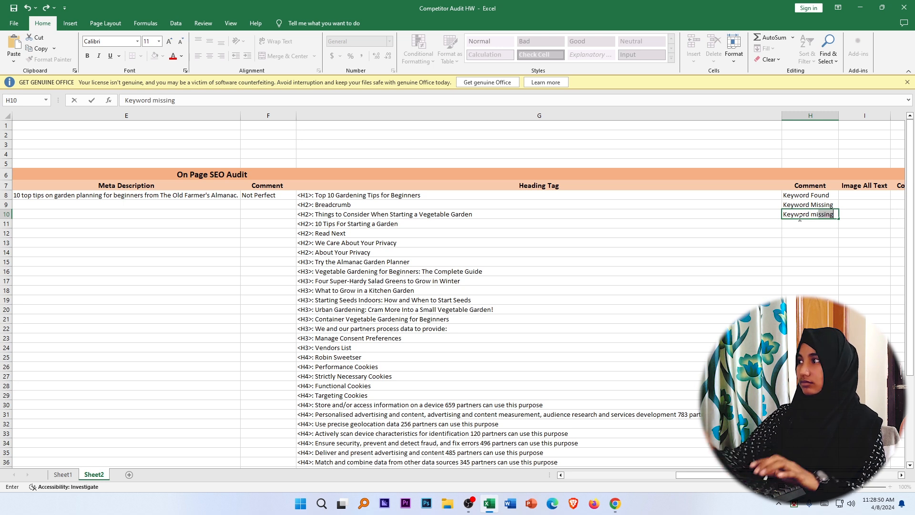
pyautogui.press('Return')
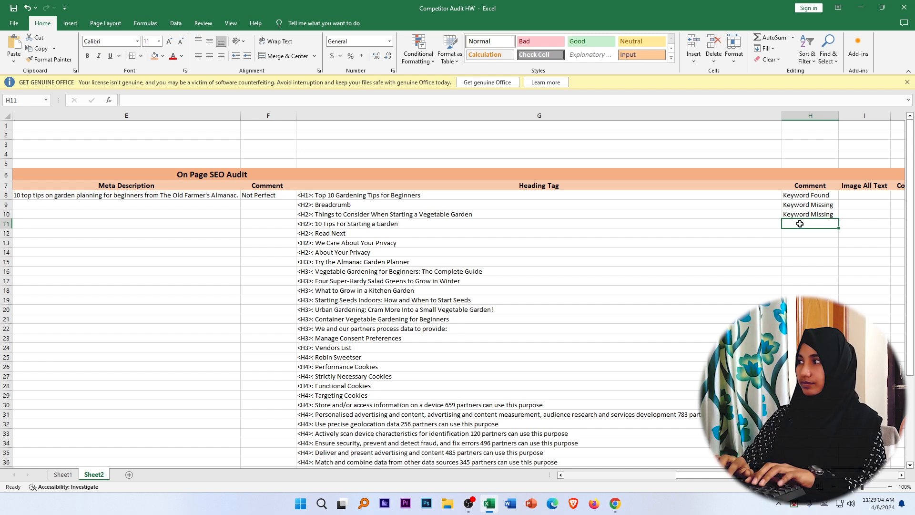
# Step: Enter "Keyword Found" in comment cell H11 for the 10 Tips For Starting a Garden heading
pyautogui.write('Key')
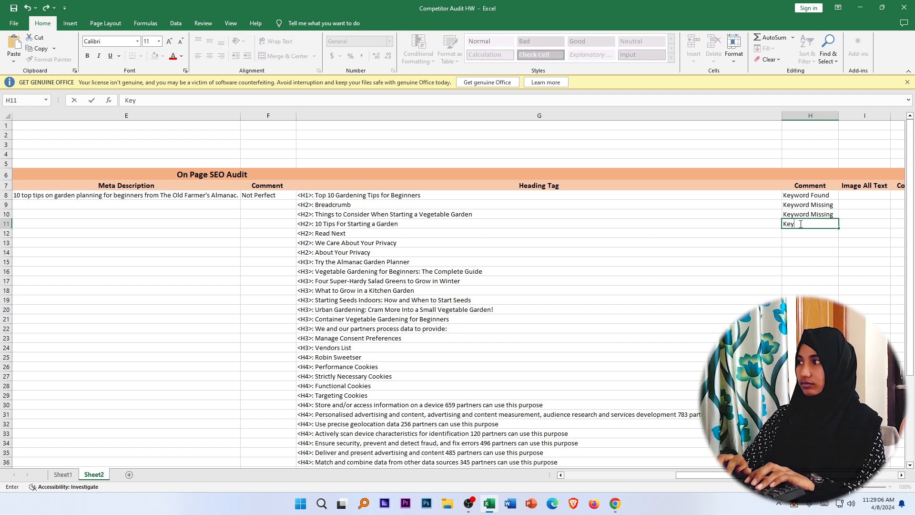
pyautogui.write('wod')
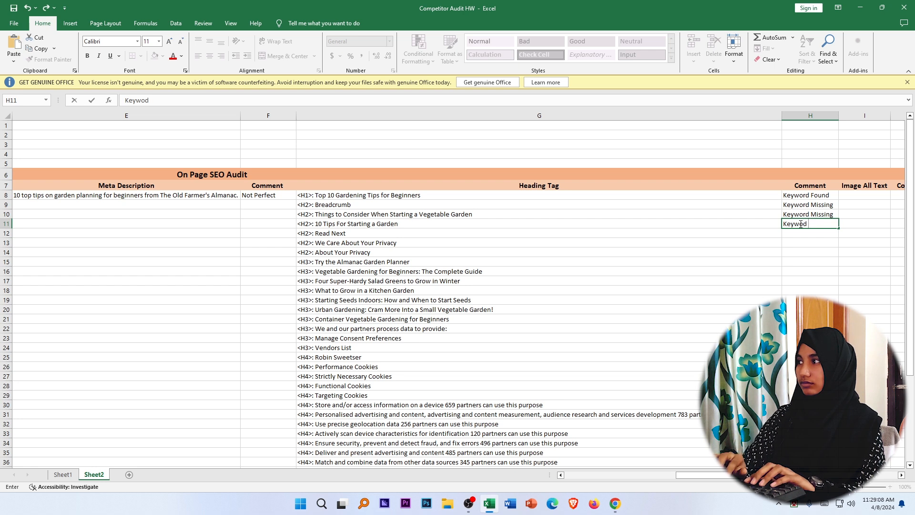
pyautogui.press('BackSpace')
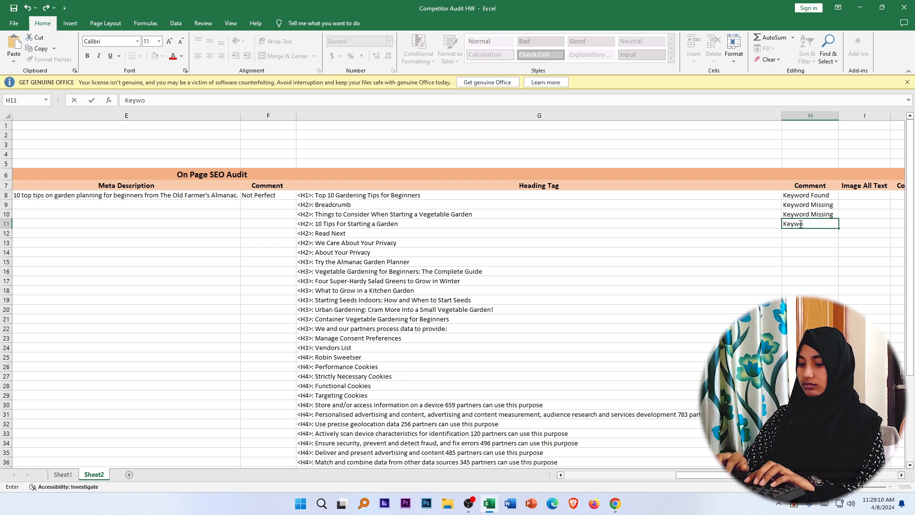
pyautogui.write('rd found')
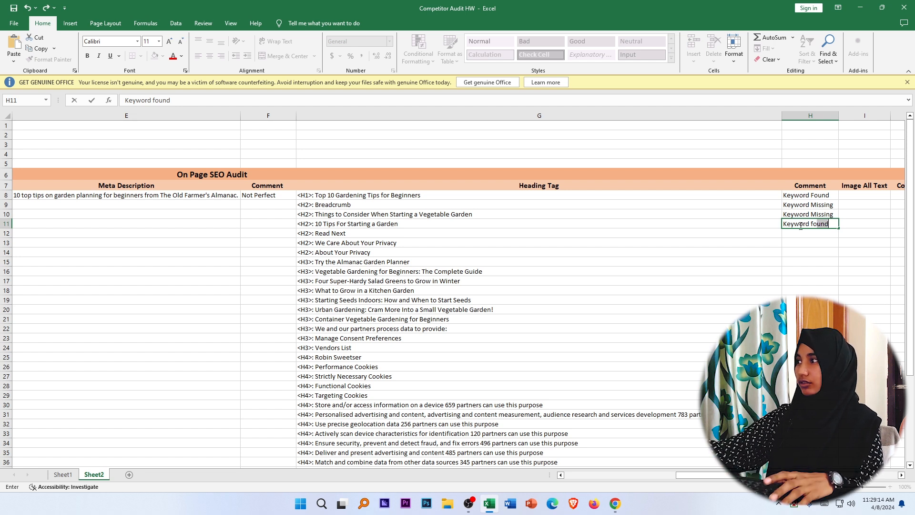
pyautogui.press('Return')
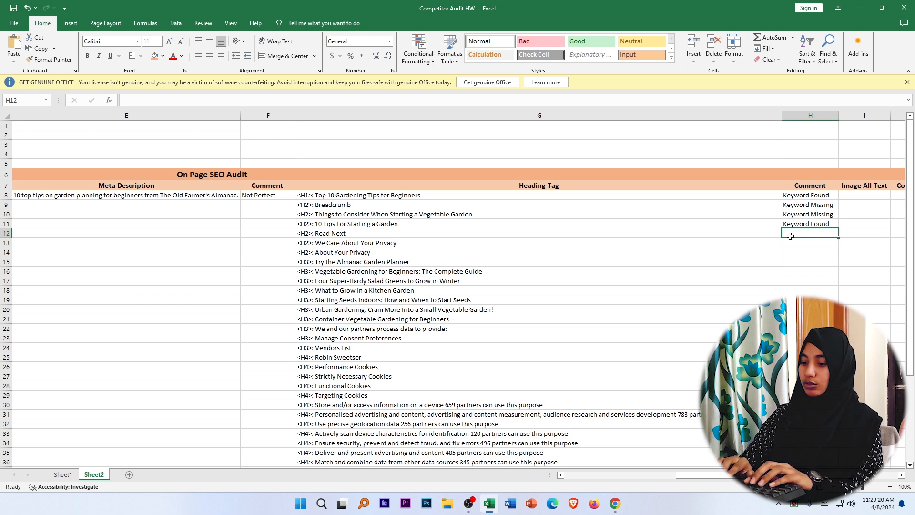
# Step: Enter "Keyword Missing" in comment cells H12 and H13 for the Read Next and We Care About Your Privacy headings
pyautogui.write('K')
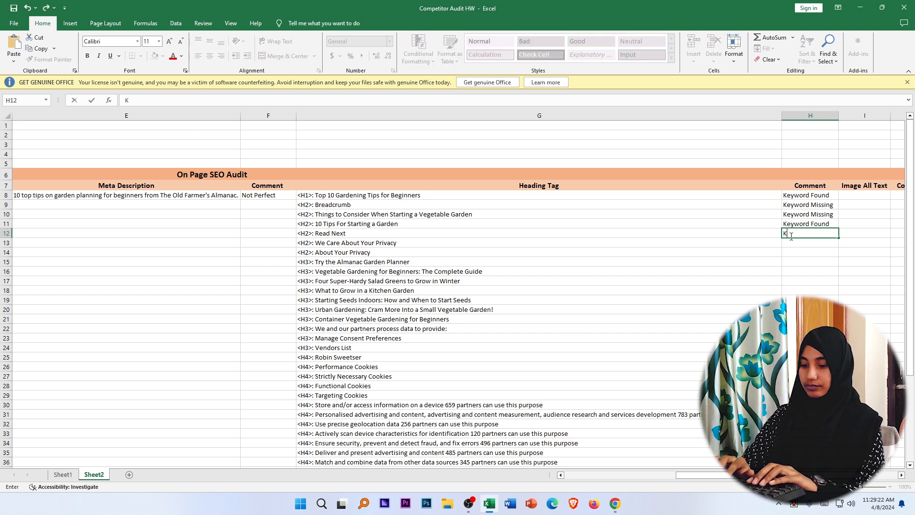
pyautogui.write('eyword')
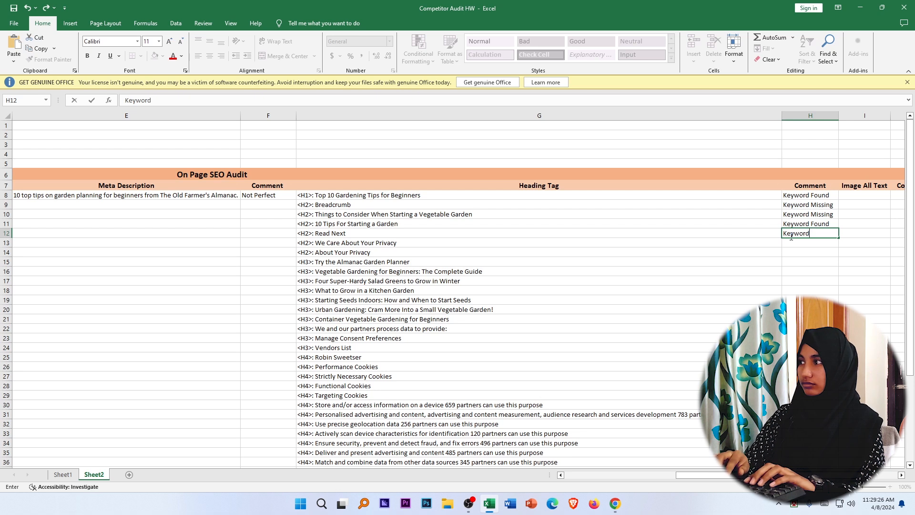
pyautogui.write(' missing')
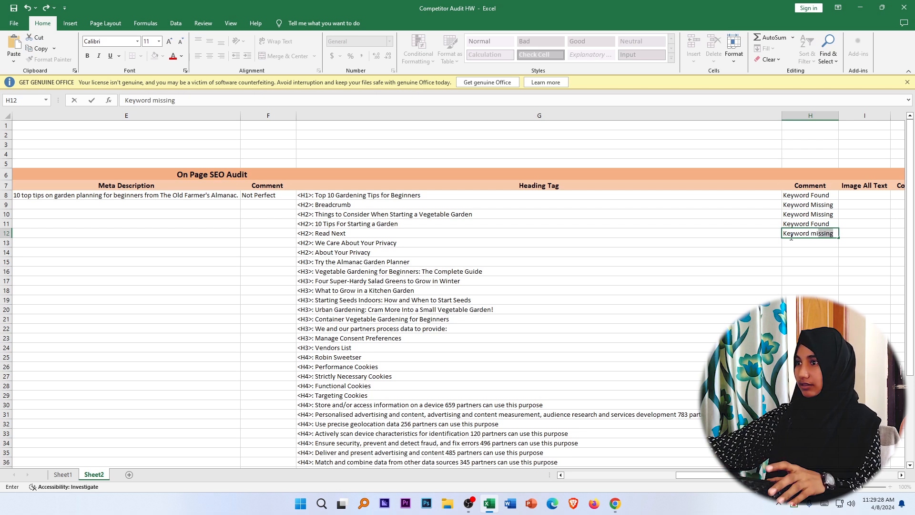
pyautogui.press('Return')
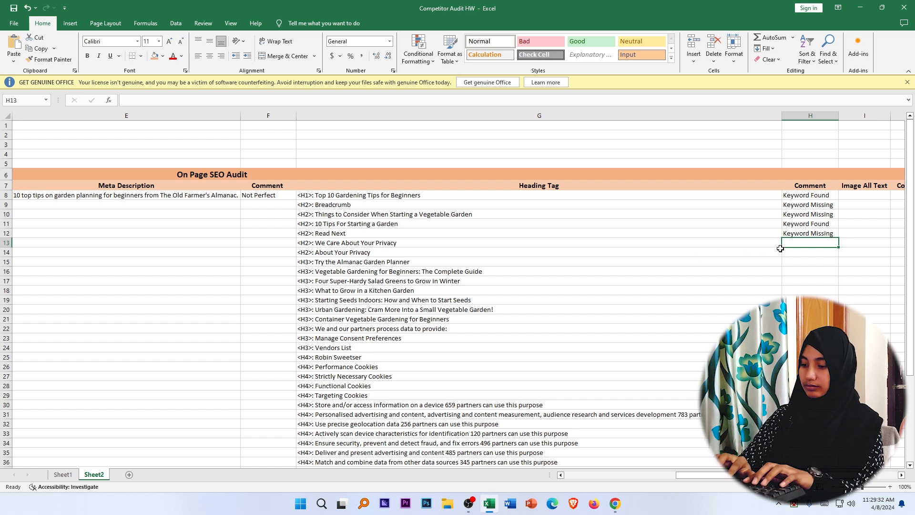
pyautogui.write('Keyw')
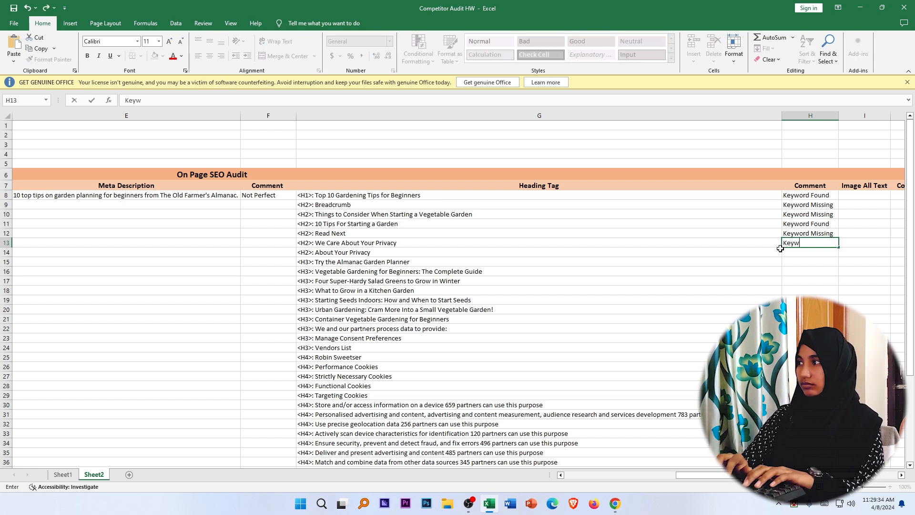
pyautogui.write('ord ')
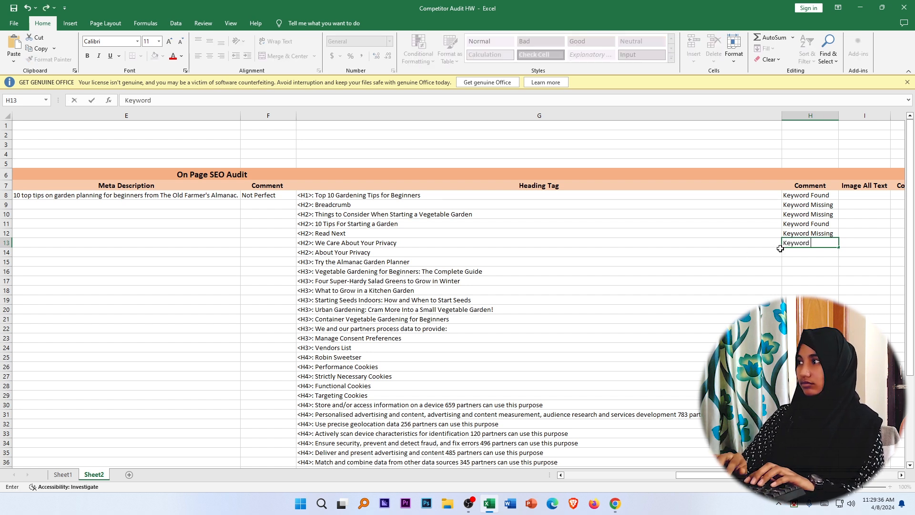
pyautogui.write('m')
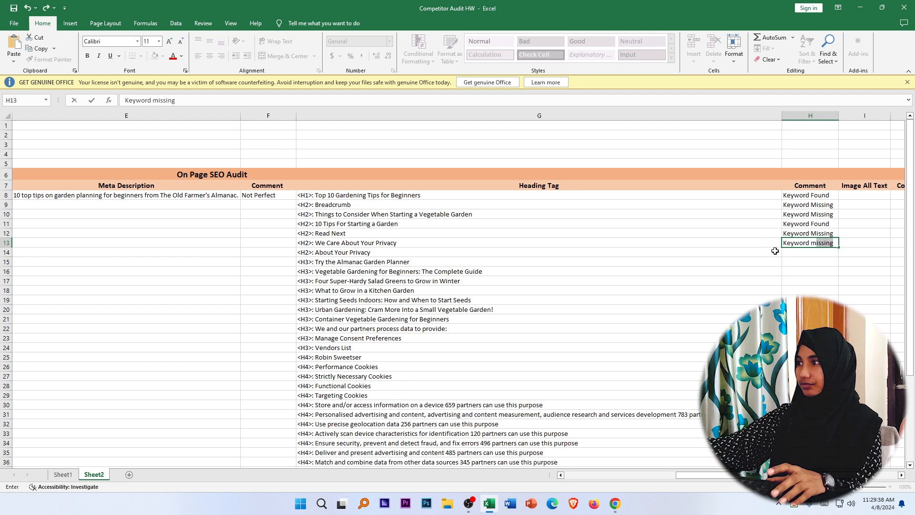
pyautogui.press('Return')
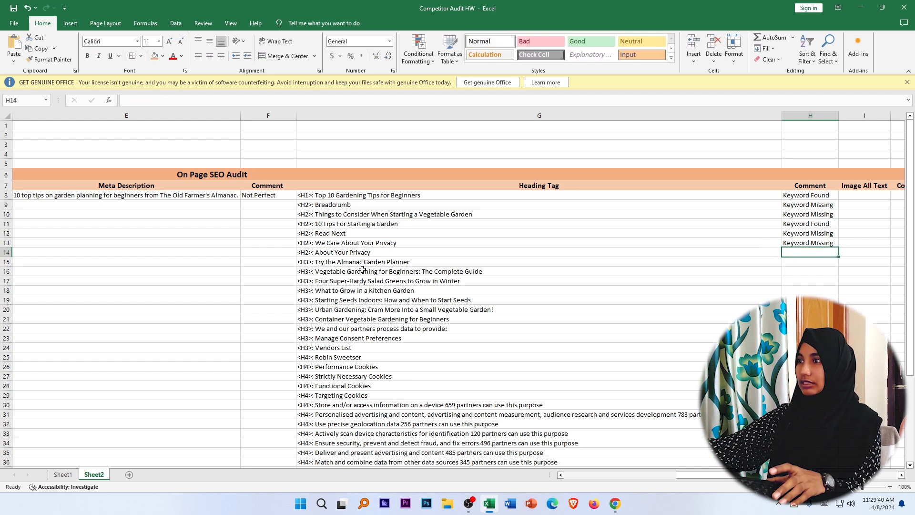
# Step: Select Image All Text cell I8, switch to Chrome and copy "10 images without ALT." from the Images entry of the SEOquake report
pyautogui.scroll(-4, 400, 382)
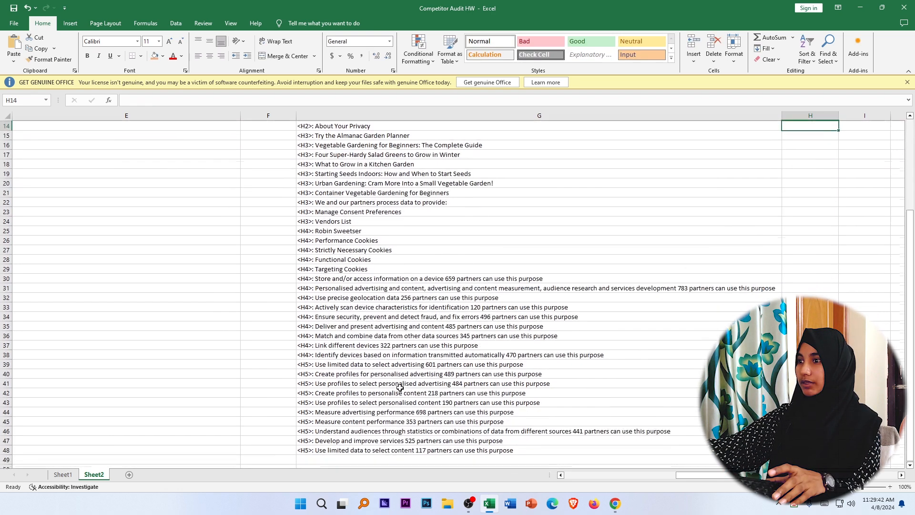
pyautogui.scroll(5, 452, 416)
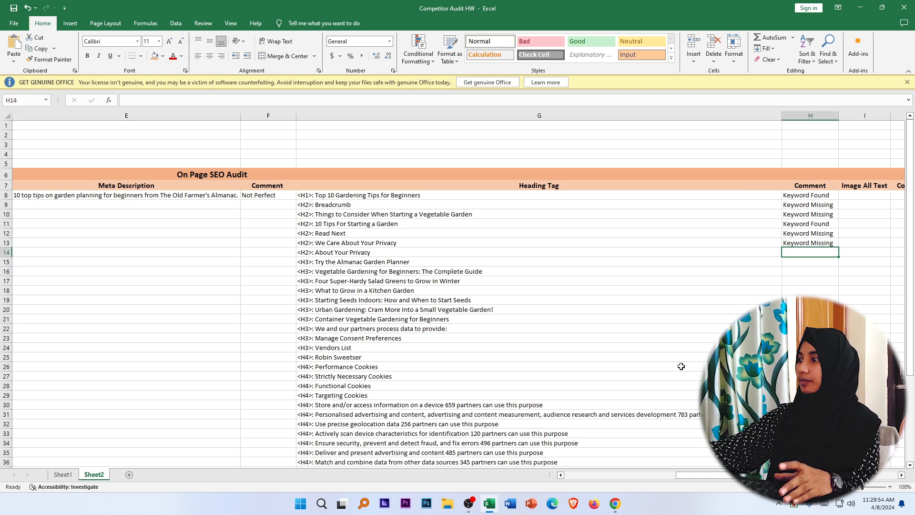
pyautogui.hscroll(3, 632, 212)
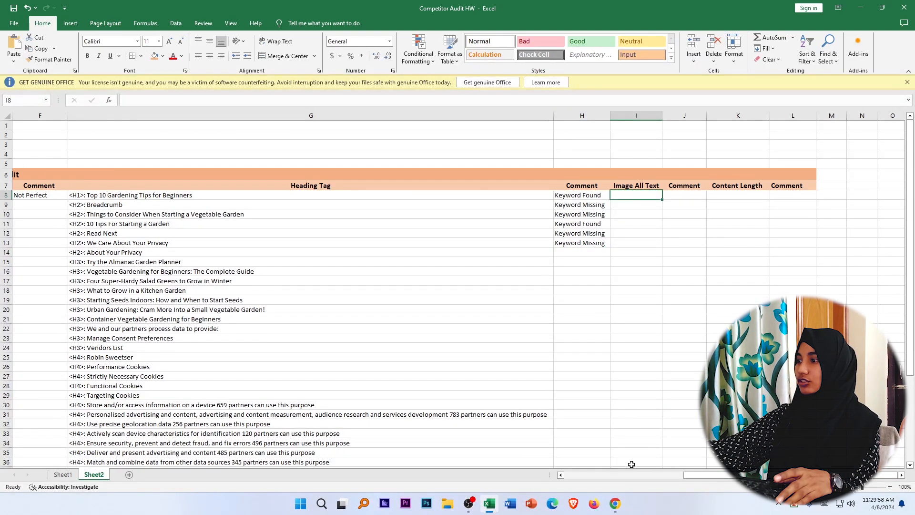
pyautogui.click(616, 504)
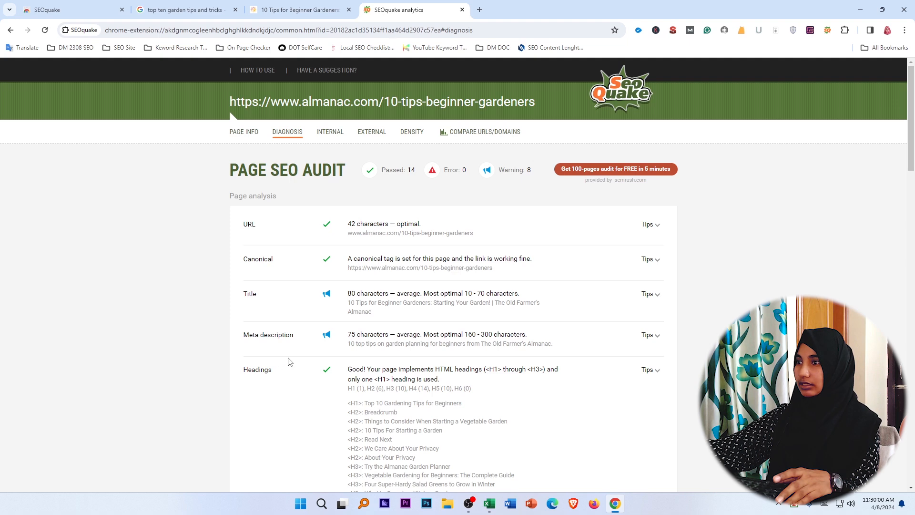
pyautogui.scroll(-5, 208, 386)
pyautogui.scroll(-9, 208, 393)
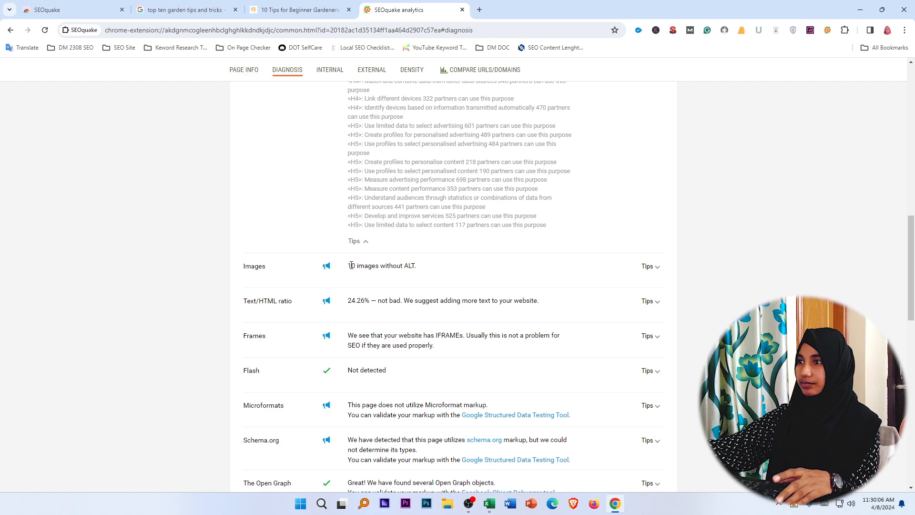
pyautogui.moveTo(351, 265); pyautogui.dragTo(425, 268)
pyautogui.rightClick(424, 269)
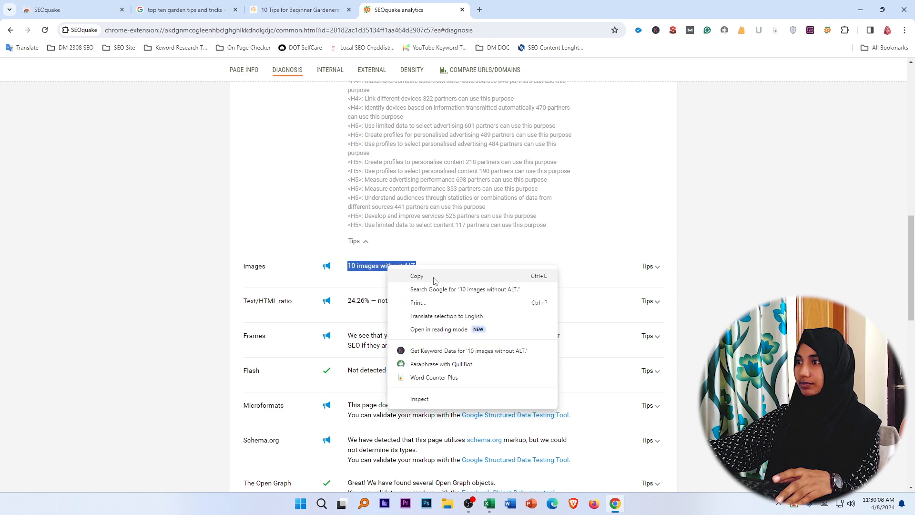
pyautogui.click(417, 276)
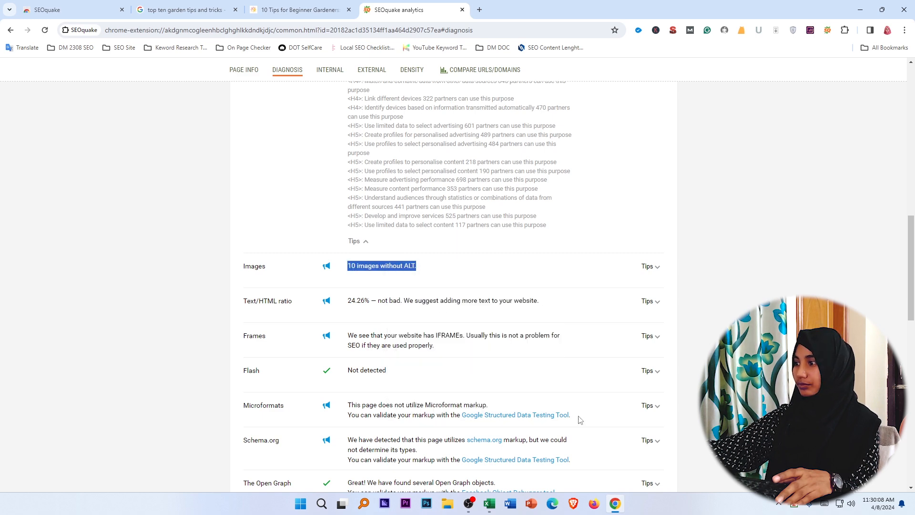
# Step: Switch to Excel, paste "10 images without ALT." into Image All Text cell I8 and widen column I to fit it
pyautogui.click(496, 507)
pyautogui.rightClick(621, 198)
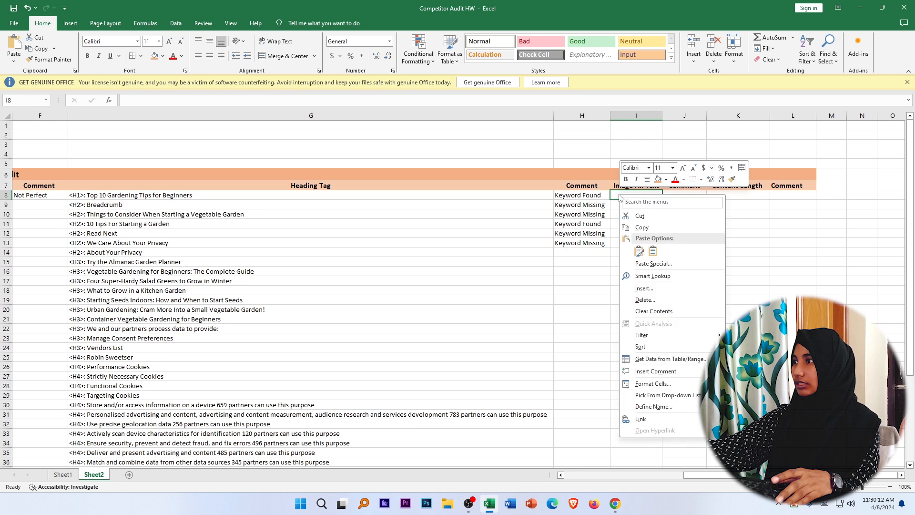
pyautogui.click(652, 250)
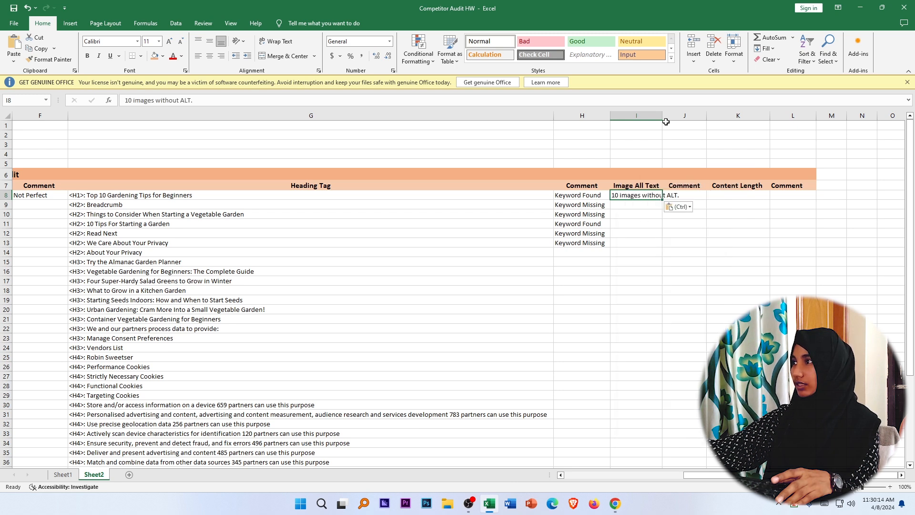
pyautogui.moveTo(666, 122); pyautogui.dragTo(691, 120)
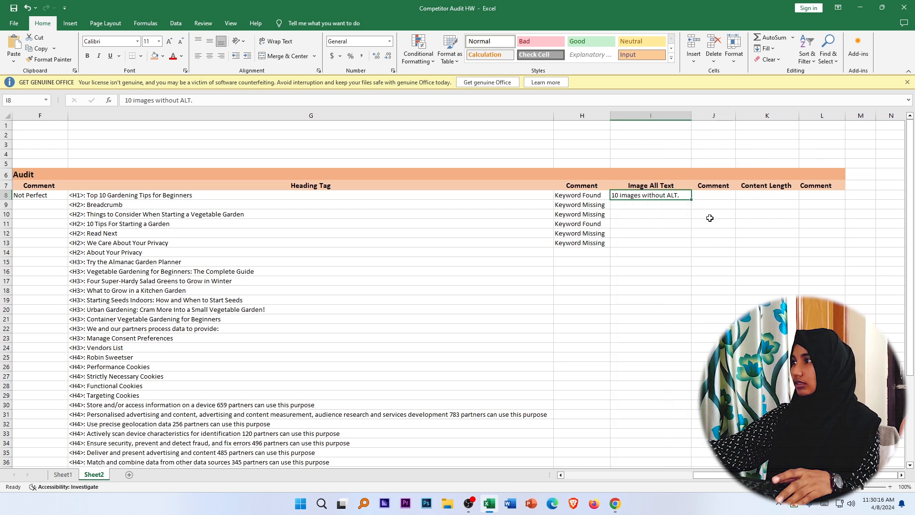
# Step: Enter "Not Perfect" in comment cell J8 for the image alt text finding
pyautogui.click(706, 195)
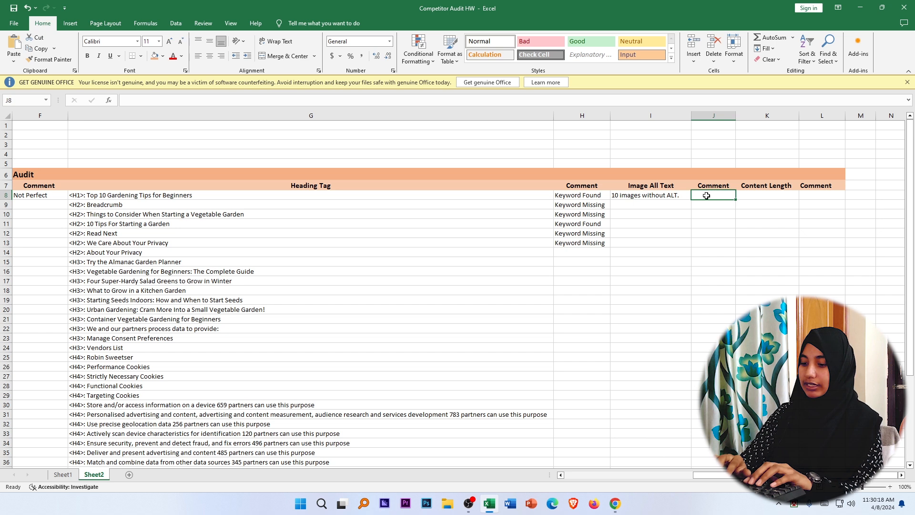
pyautogui.write('Not')
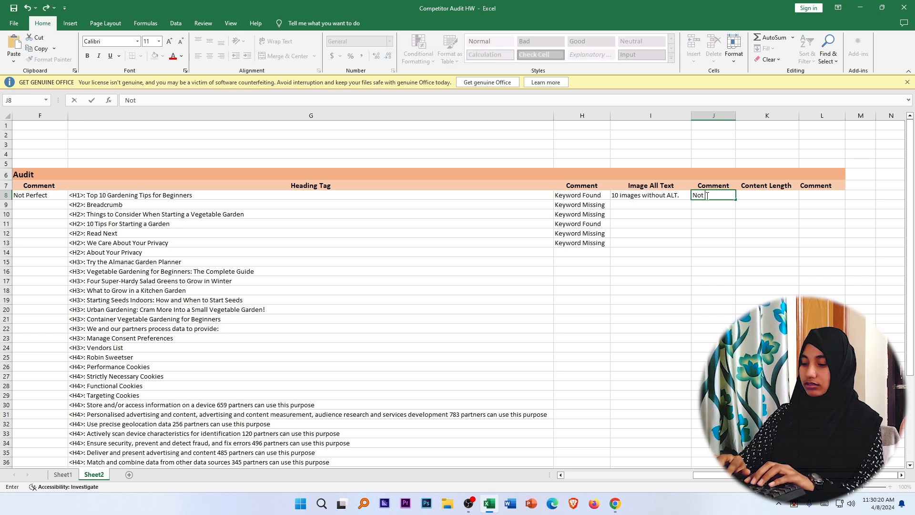
pyautogui.write(' Per')
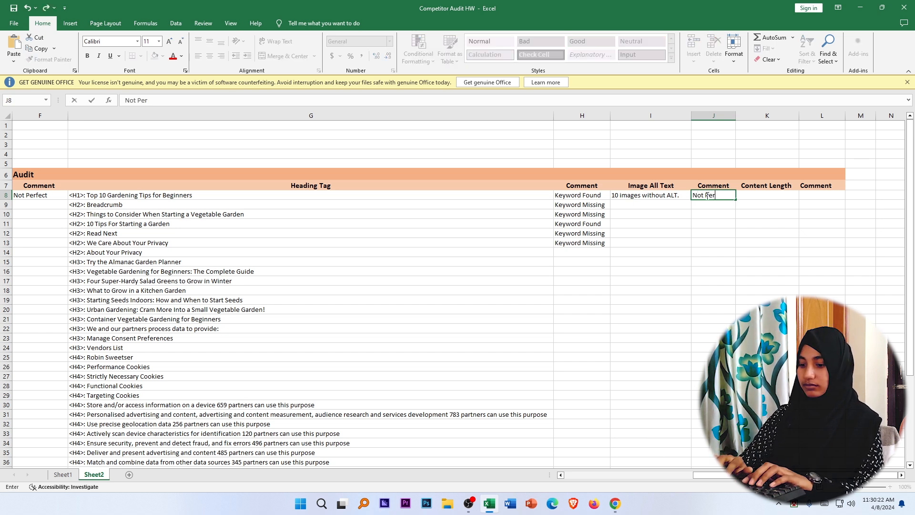
pyautogui.write('fect')
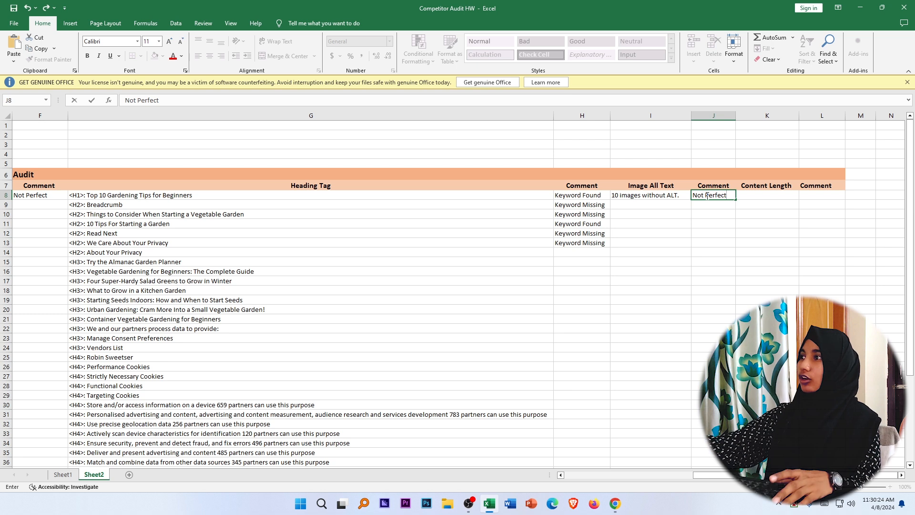
# Step: Select Content Length cell K8, switch to Chrome and look through the SEOquake diagnosis report for the content length
pyautogui.click(762, 195)
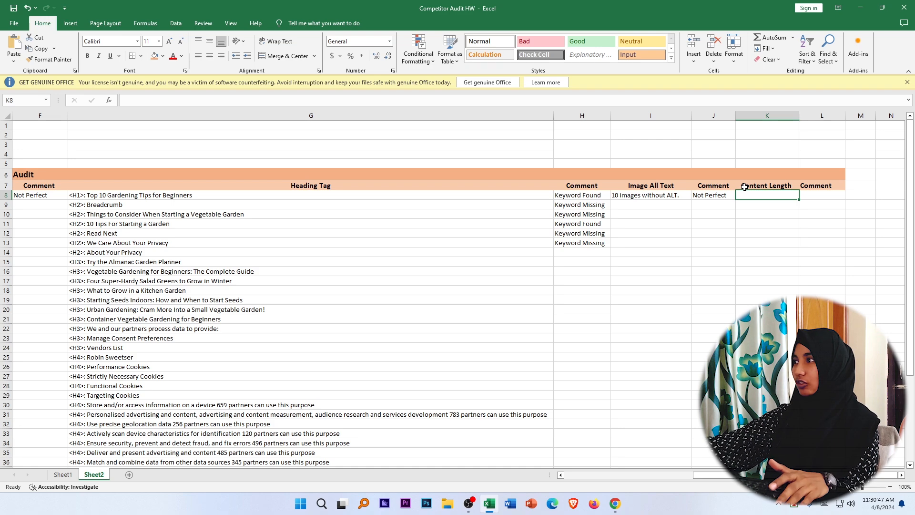
pyautogui.click(614, 503)
pyautogui.scroll(10, 471, 373)
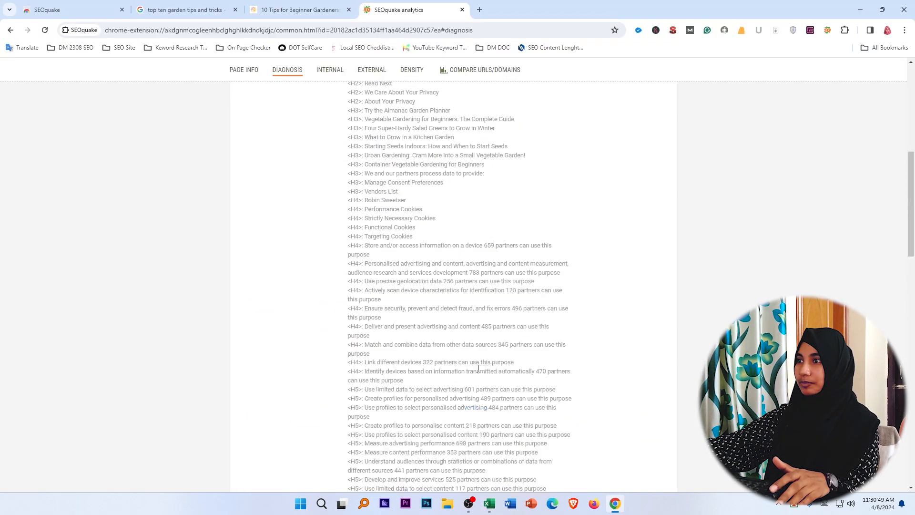
pyautogui.scroll(-15, 471, 373)
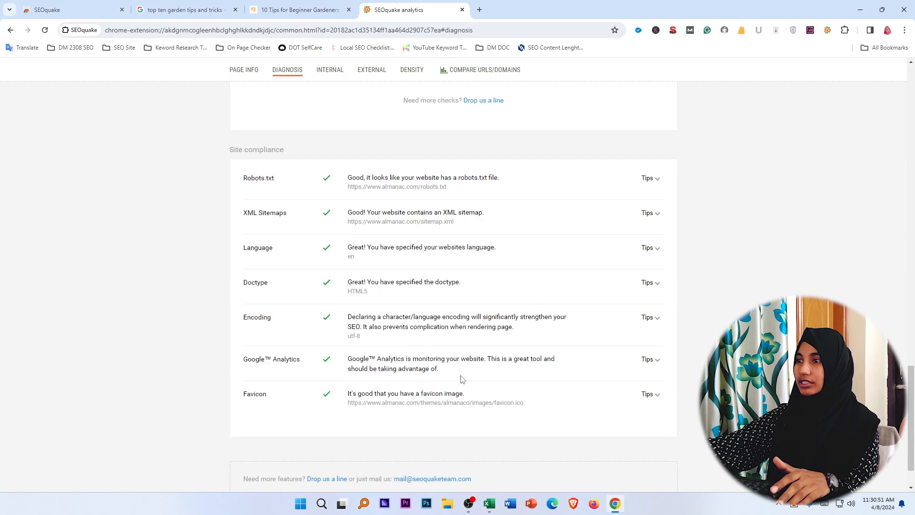
pyautogui.scroll(20, 464, 379)
pyautogui.scroll(5, 461, 380)
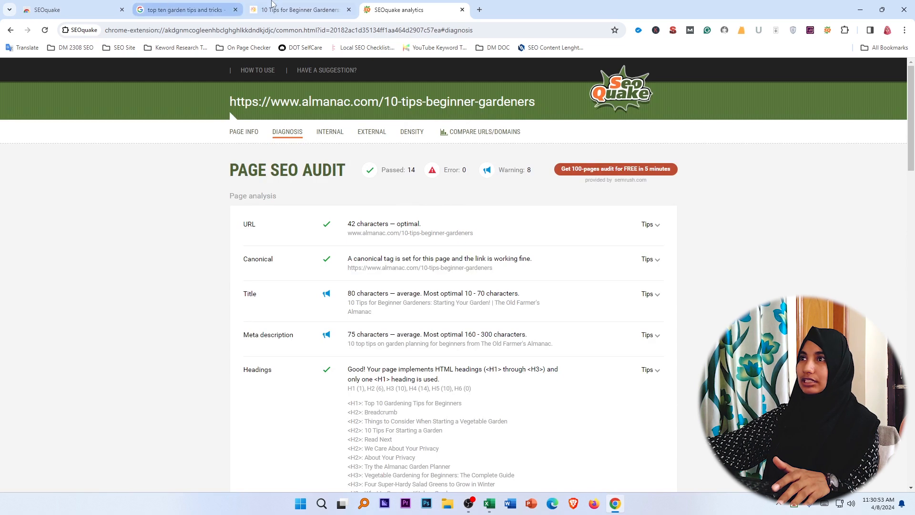
# Step: Glance over the Almanac article and open the bookmarked SEO Content Lenght Checker in a new tab
pyautogui.click(300, 10)
pyautogui.scroll(-8, 310, 342)
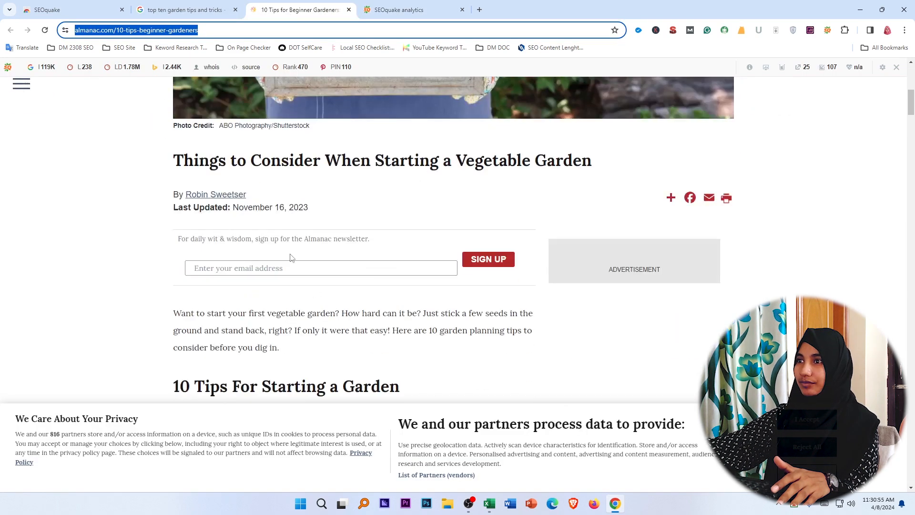
pyautogui.click(479, 9)
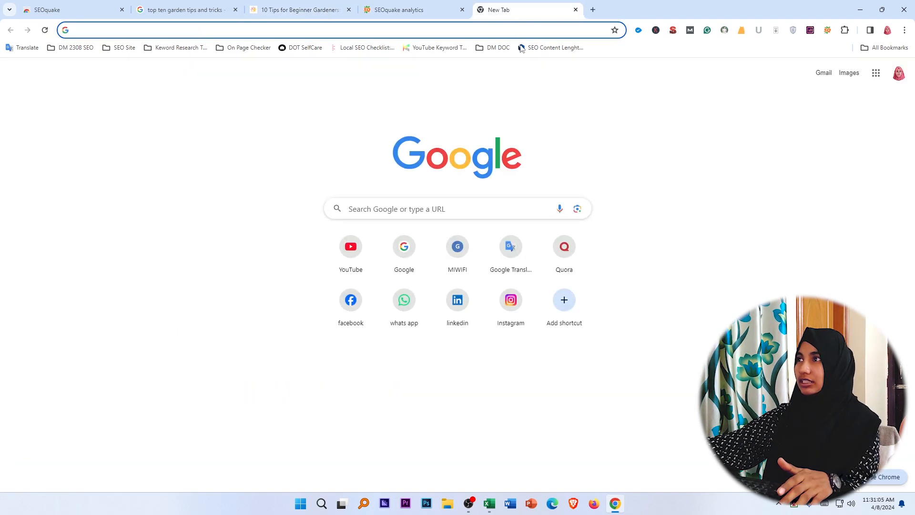
pyautogui.click(539, 48)
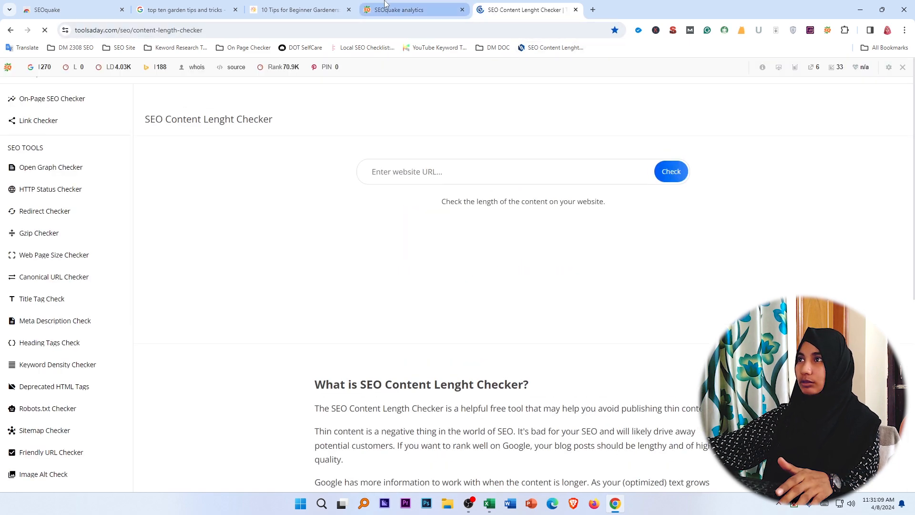
# Step: Copy the Almanac article's URL, paste it into the SEO Content Lenght Checker and run the check
pyautogui.click(401, 11)
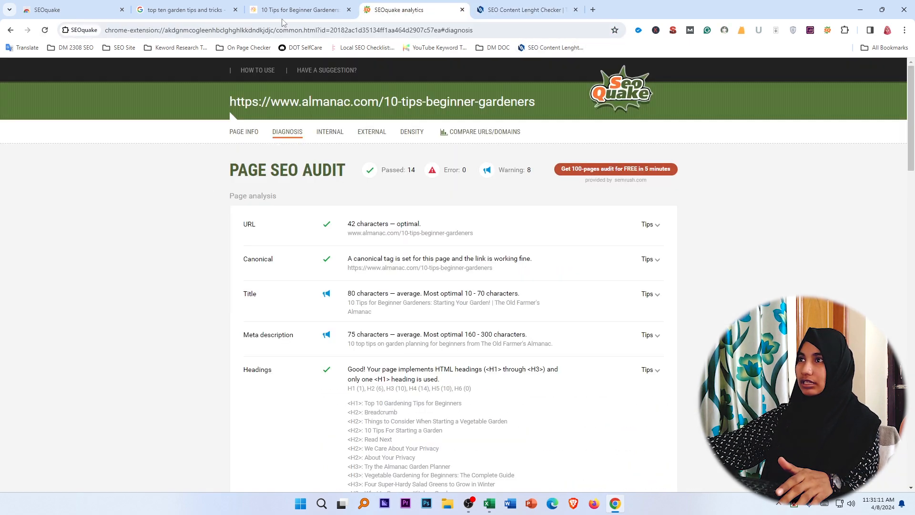
pyautogui.click(284, 13)
pyautogui.rightClick(175, 30)
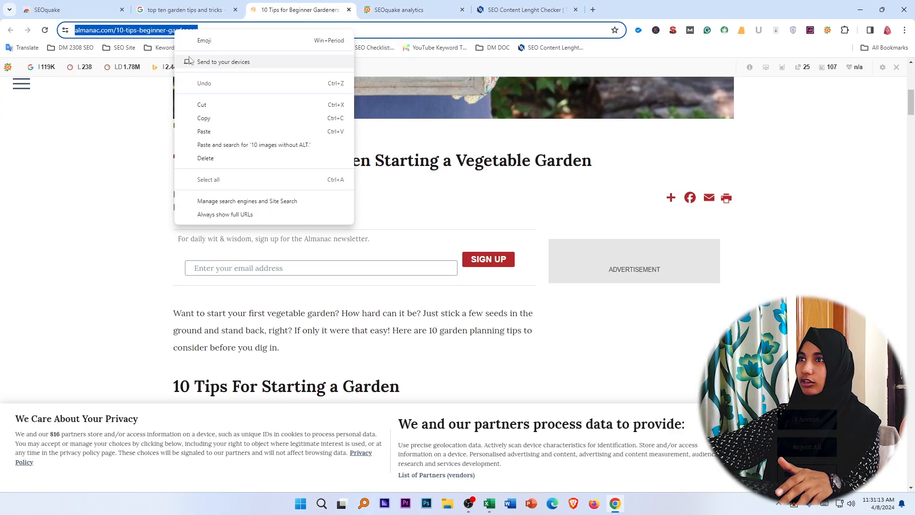
pyautogui.click(205, 119)
pyautogui.click(524, 10)
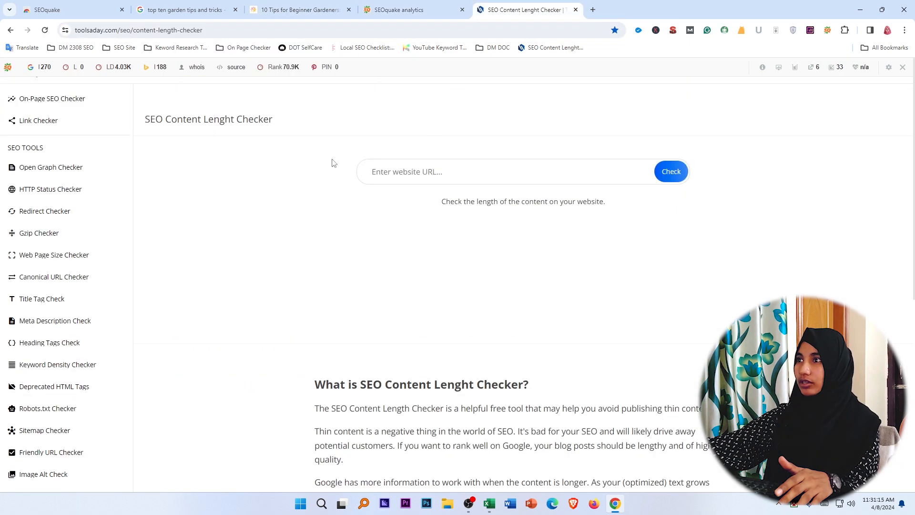
pyautogui.rightClick(388, 176)
pyautogui.click(429, 267)
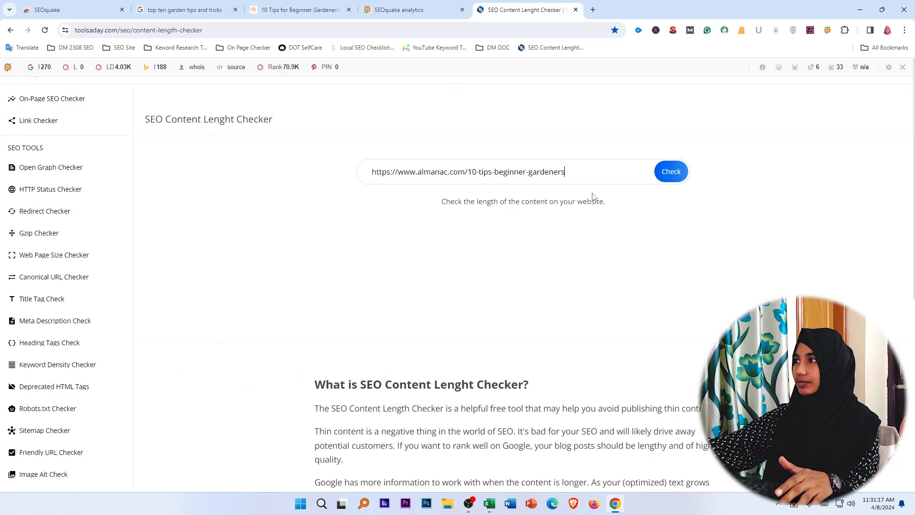
pyautogui.click(674, 171)
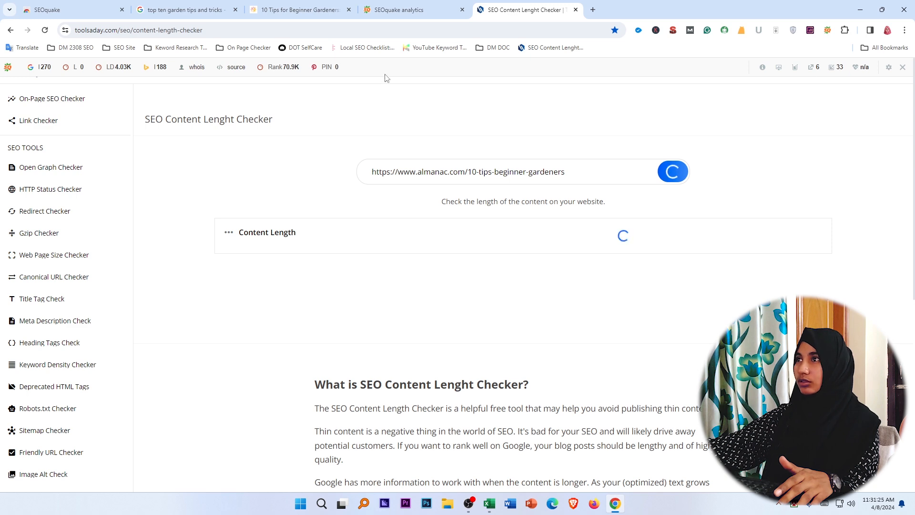
# Step: Return to the Almanac article and select its body text from "Want to start your first vegetable garden?" through "Learn more about the Garden Planner!"
pyautogui.click(407, 9)
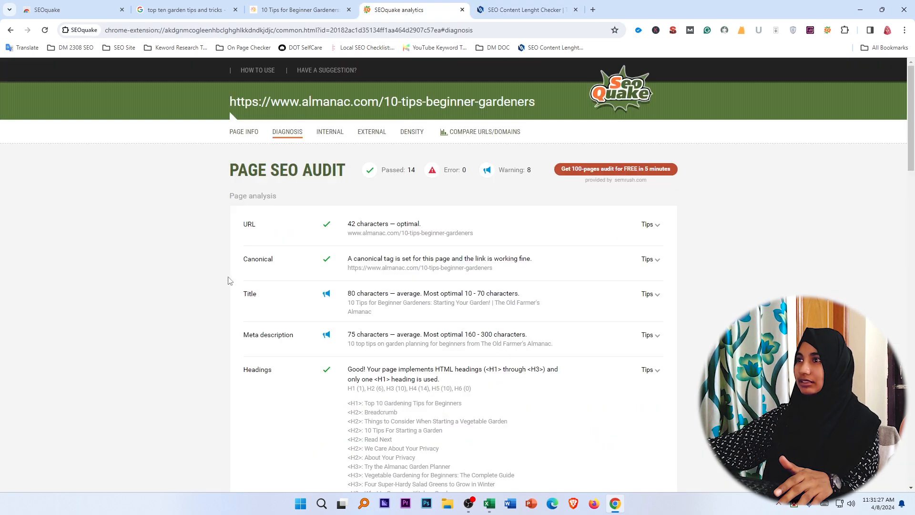
pyautogui.click(298, 9)
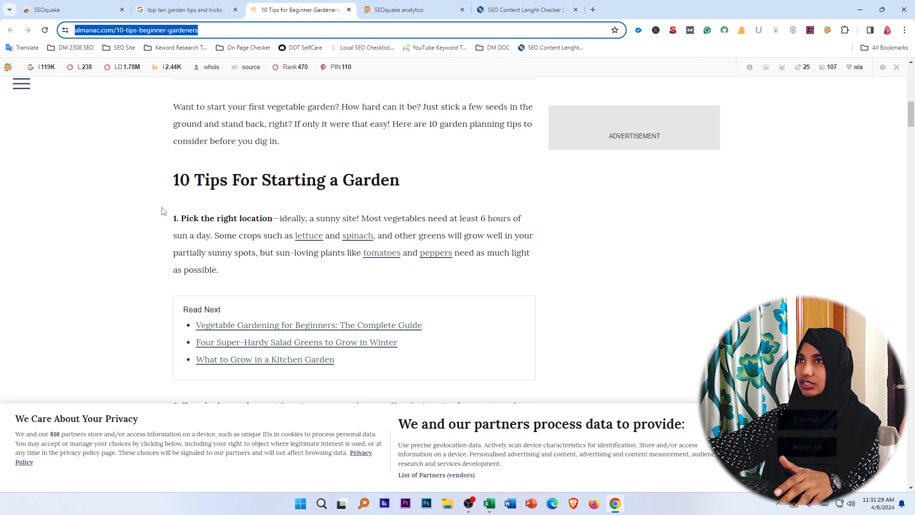
pyautogui.press('Return')
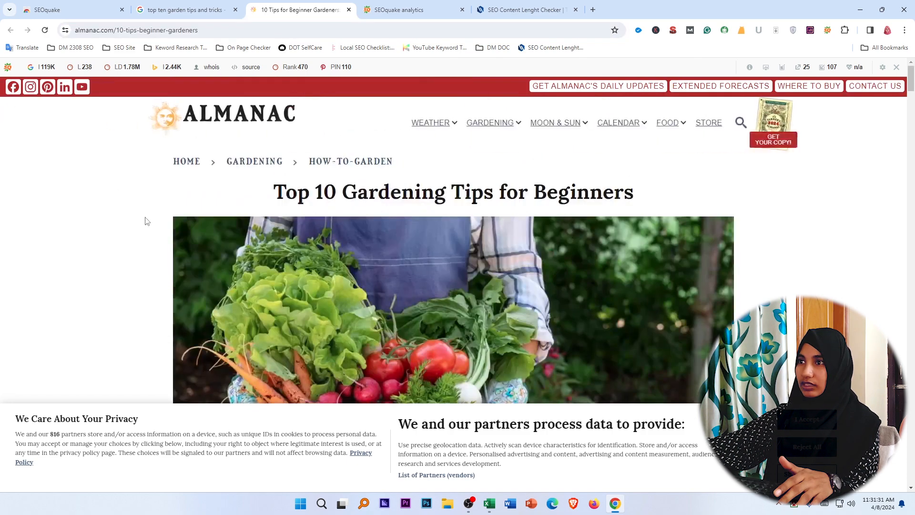
pyautogui.scroll(-4, 147, 223)
pyautogui.scroll(-4, 257, 279)
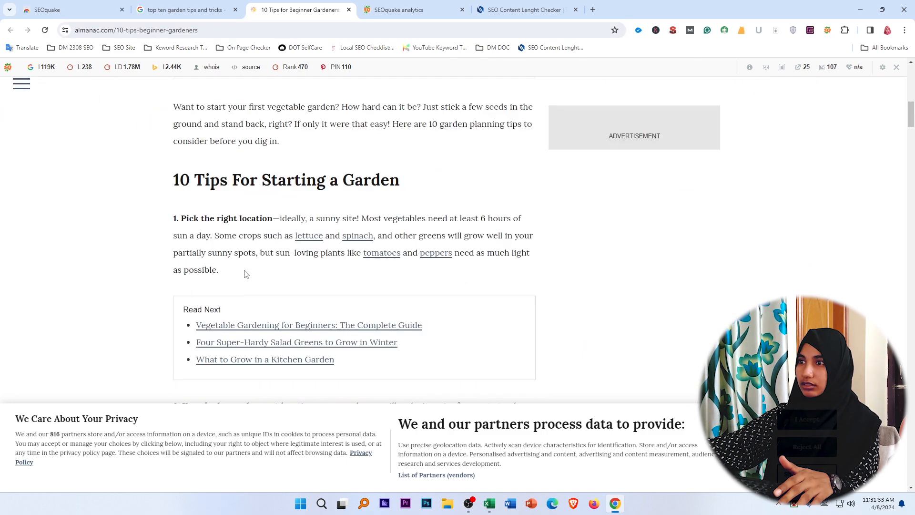
pyautogui.scroll(4, 175, 174)
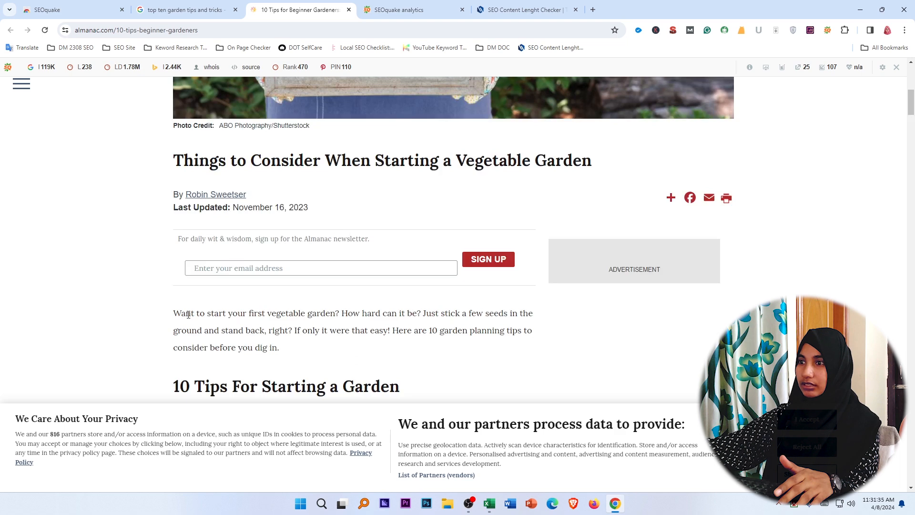
pyautogui.moveTo(173, 313); pyautogui.dragTo(456, 266)
pyautogui.scroll(-10, 411, 390)
pyautogui.scroll(-15, 414, 381)
pyautogui.scroll(-12, 415, 384)
pyautogui.scroll(10, 417, 379)
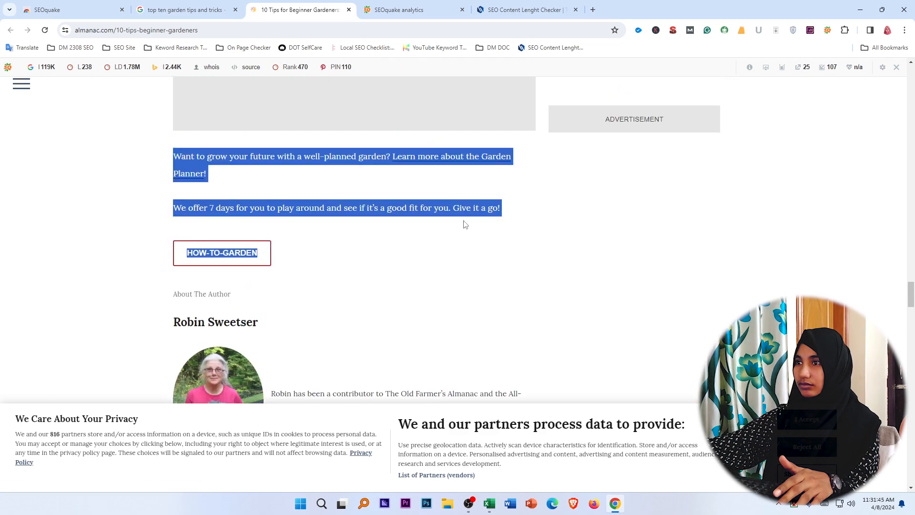
pyautogui.moveTo(465, 224); pyautogui.dragTo(530, 377)
pyautogui.scroll(4, 517, 162)
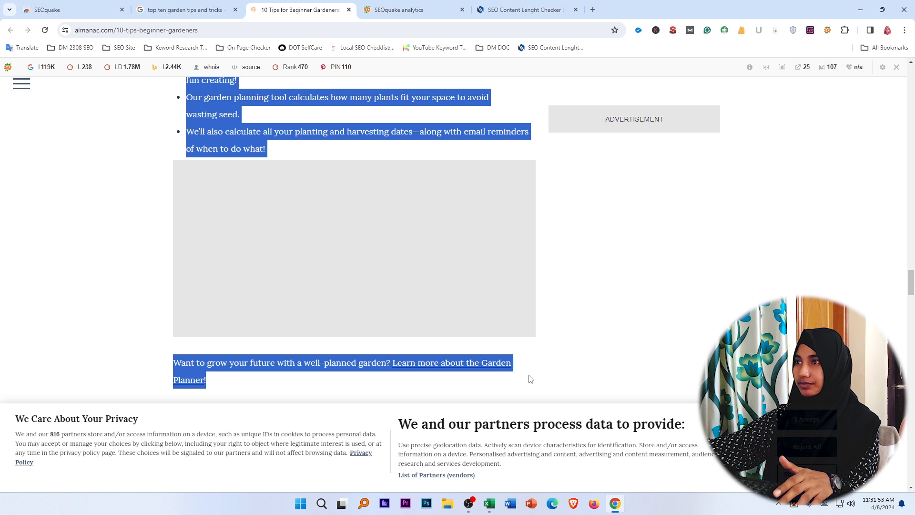
# Step: Count the selected article text's words with Word Counter Plus and dismiss the result
pyautogui.rightClick(219, 139)
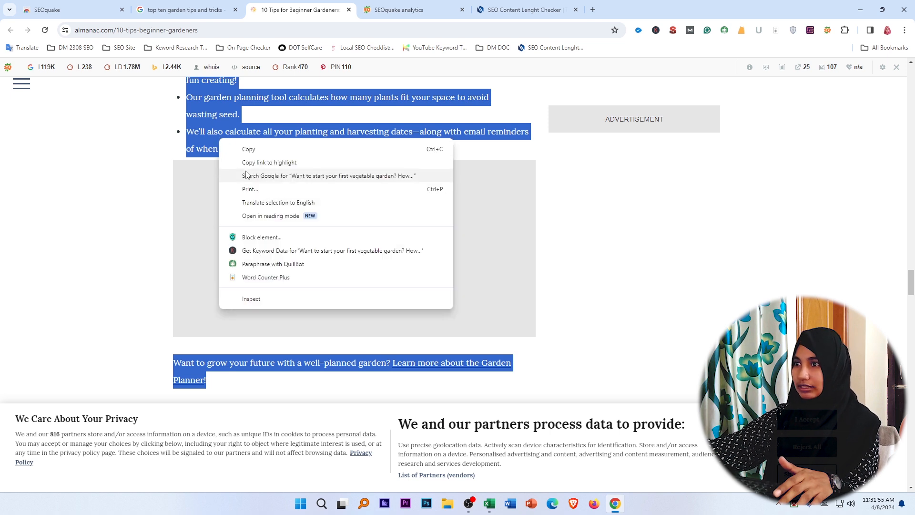
pyautogui.click(266, 281)
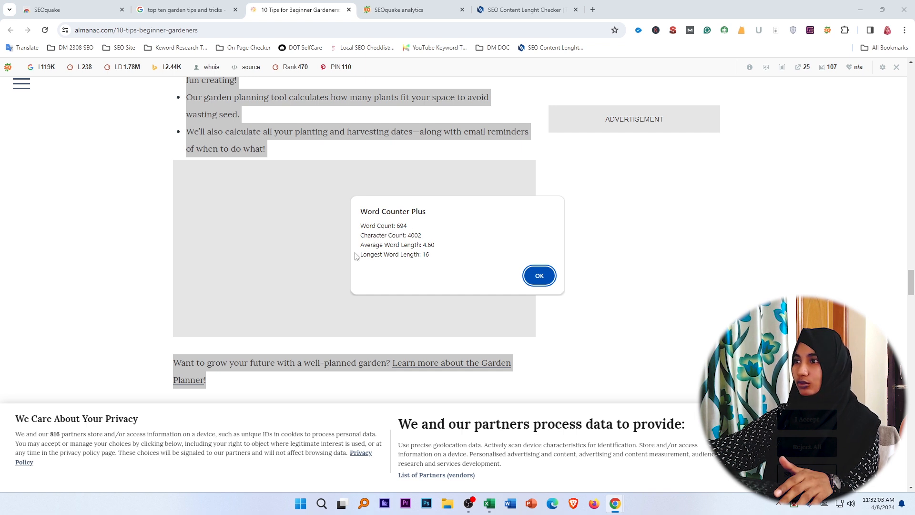
pyautogui.click(539, 275)
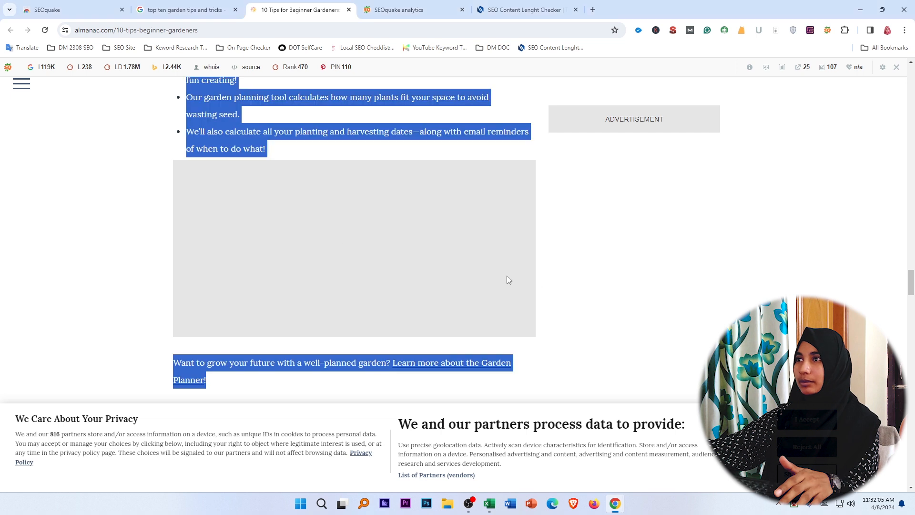
pyautogui.tripleClick(223, 135)
pyautogui.rightClick(223, 133)
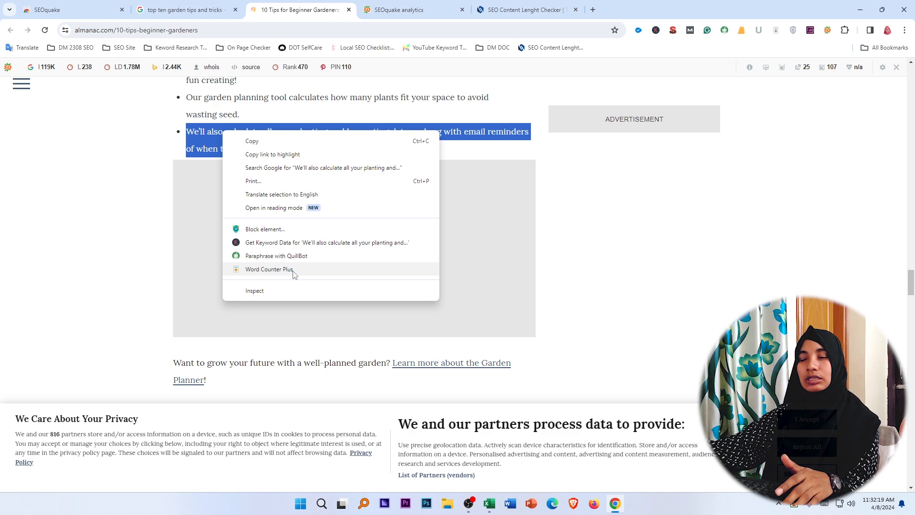
pyautogui.click(517, 138)
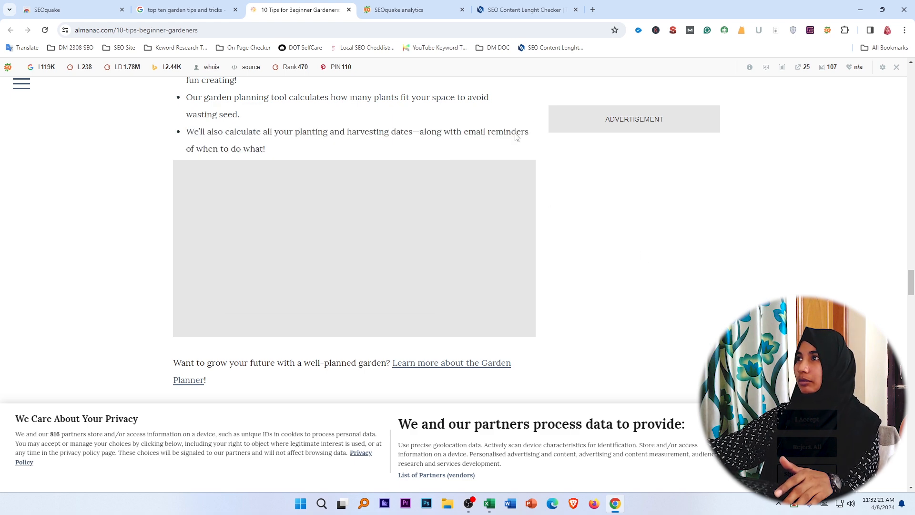
# Step: Revisit the SEO Content Lenght Checker, return to Excel and enter "Perfect" in comment cell L8 for the content length
pyautogui.click(507, 7)
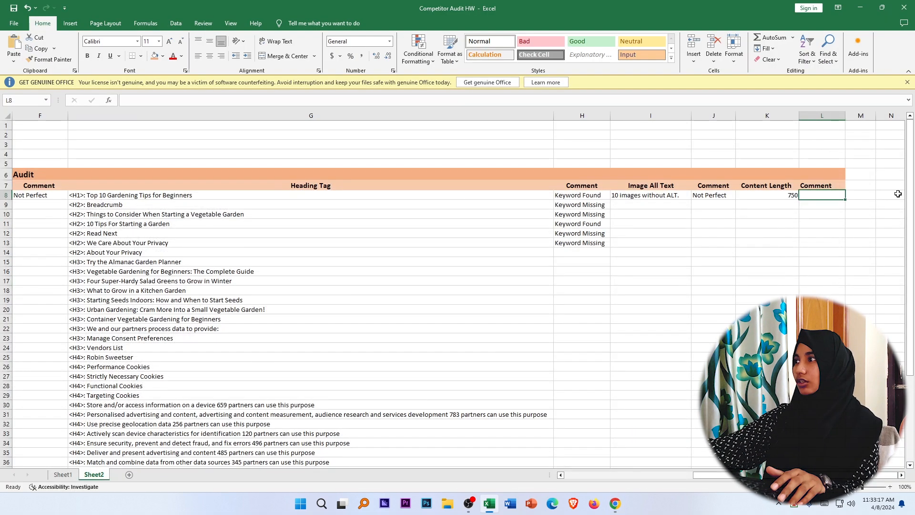
pyautogui.click(770, 193)
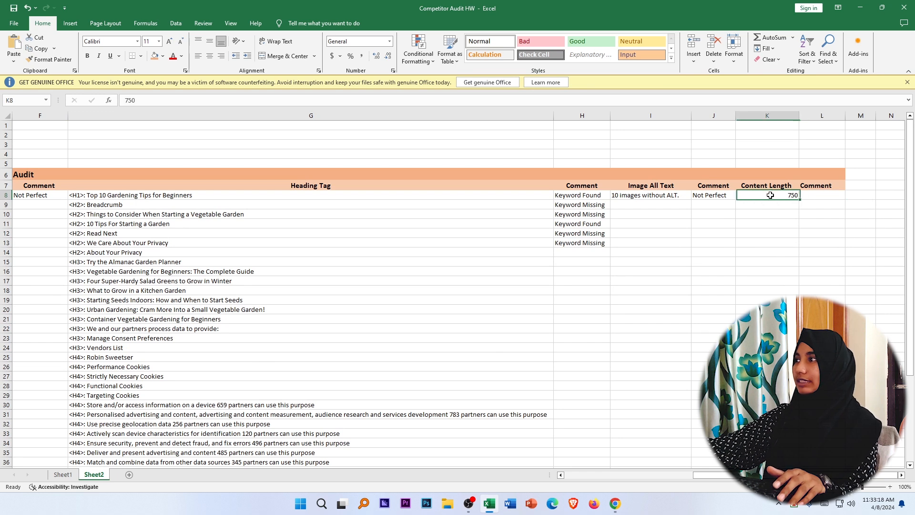
pyautogui.click(818, 195)
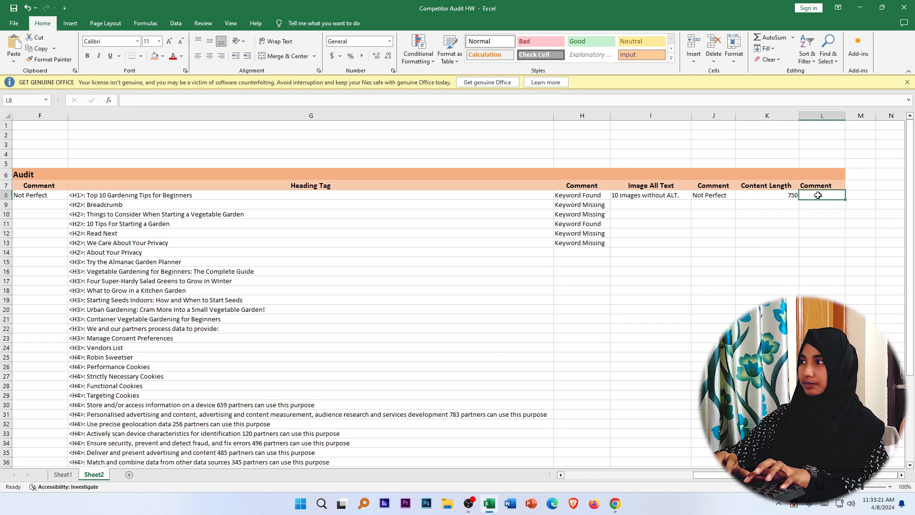
pyautogui.write('Perfect')
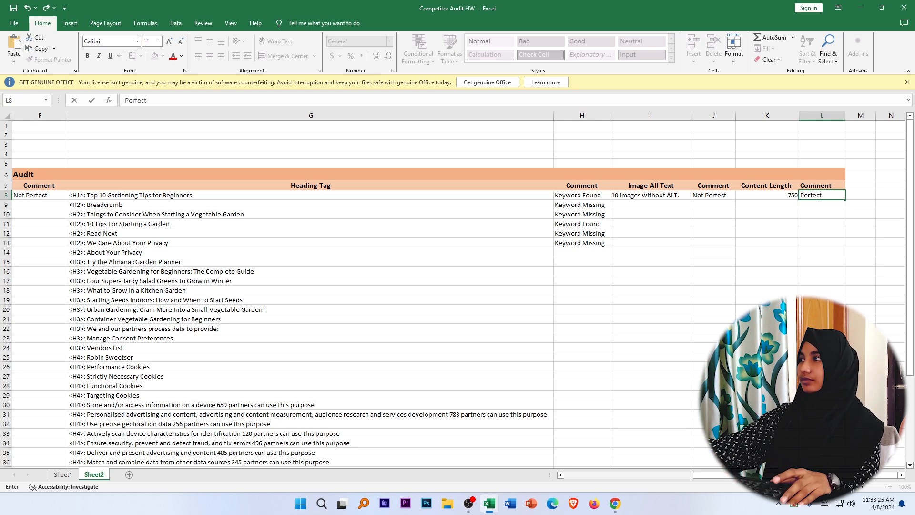
pyautogui.click(667, 250)
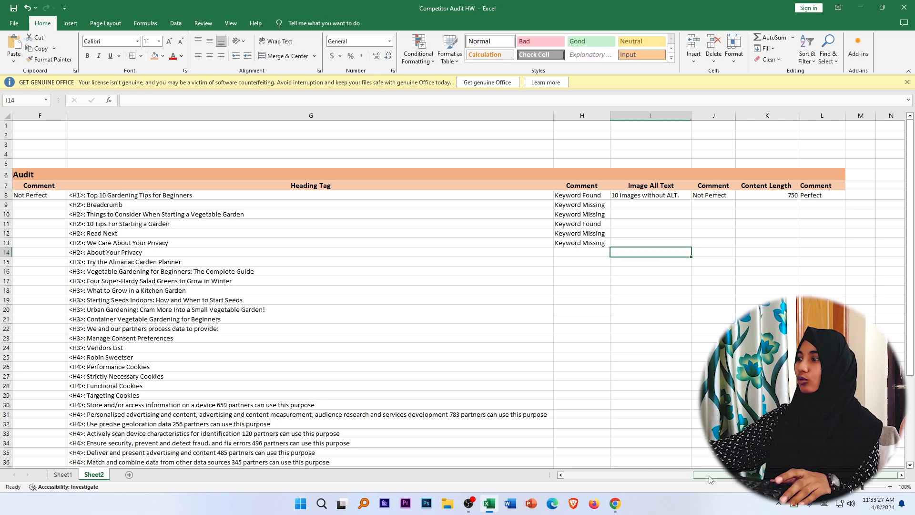
pyautogui.moveTo(709, 479); pyautogui.dragTo(580, 477)
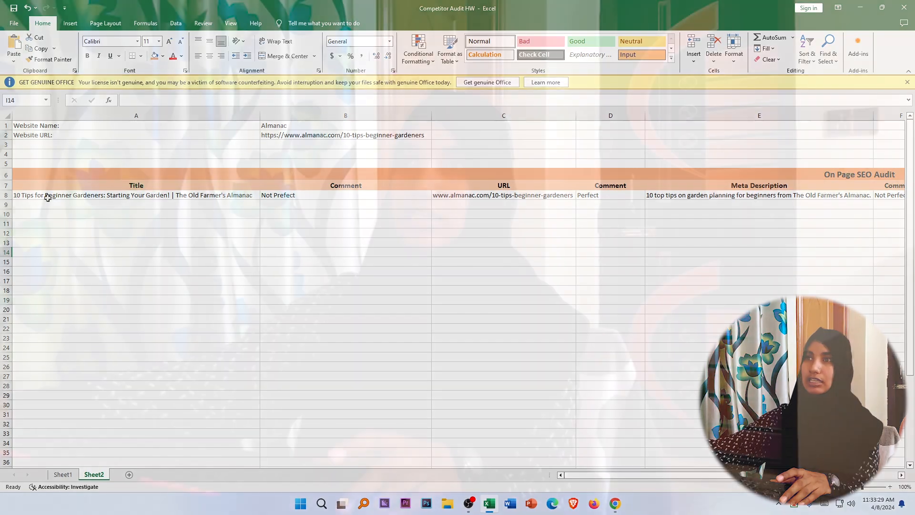